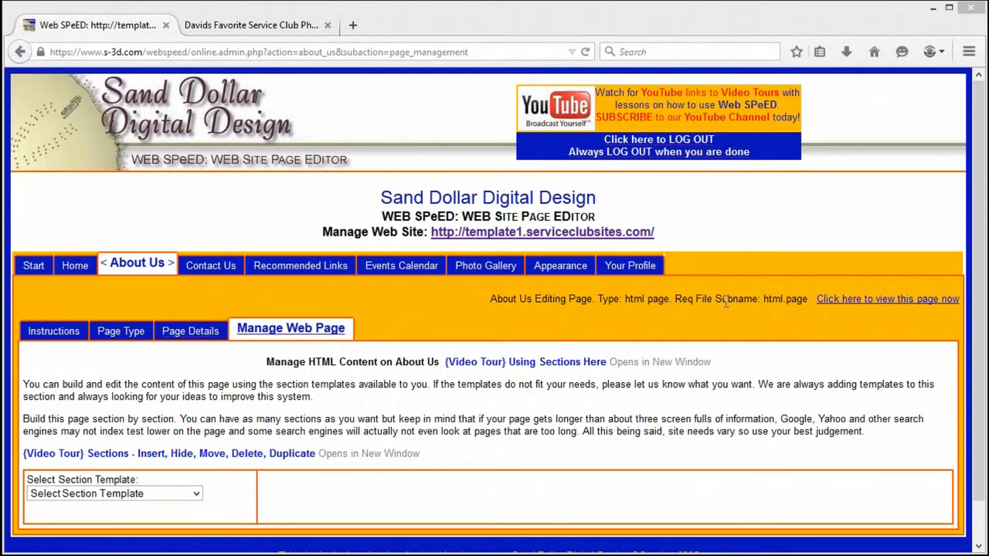
Compare the required file subnames on the Home and About Us editing pages, and return to managing the About Us web page.
drag(763, 298, 801, 301)
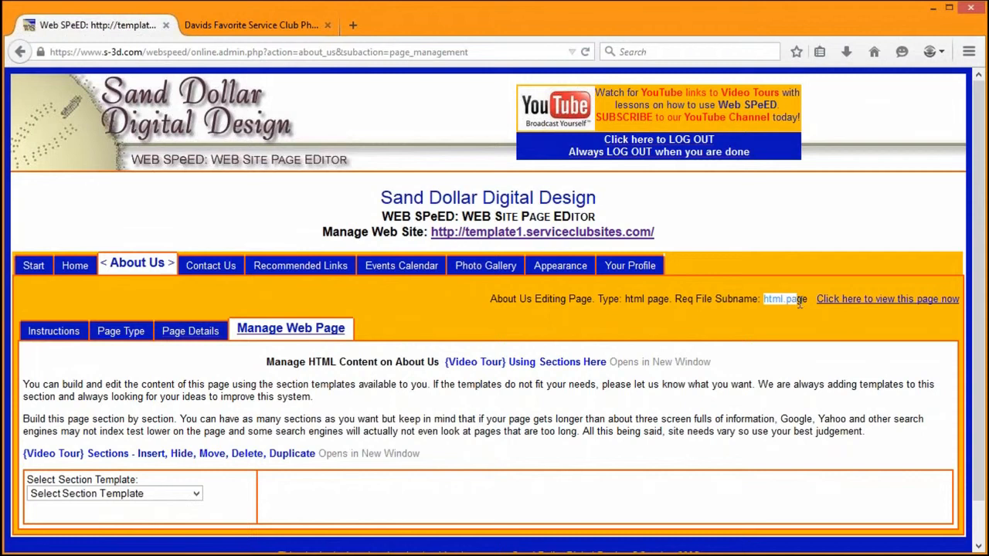
click(86, 270)
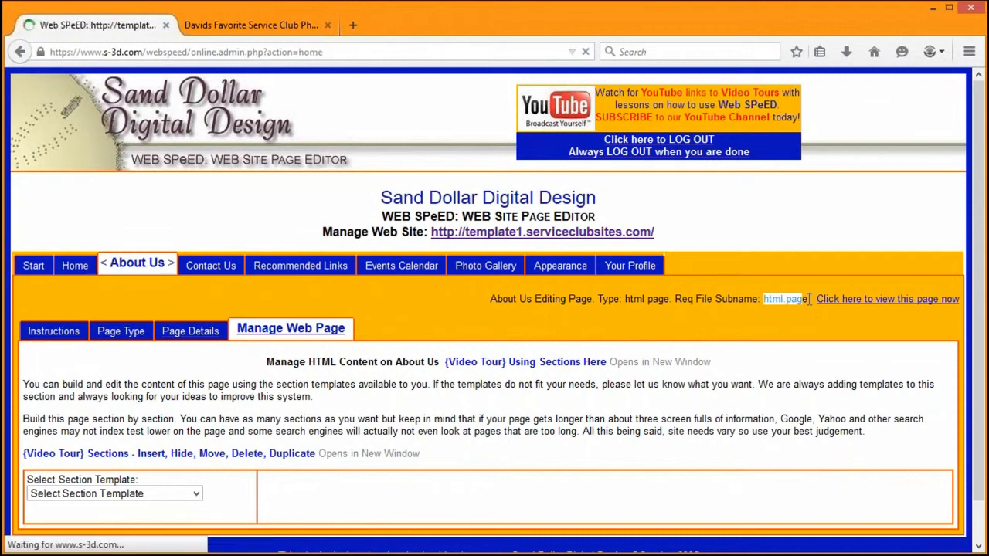
drag(808, 299, 757, 299)
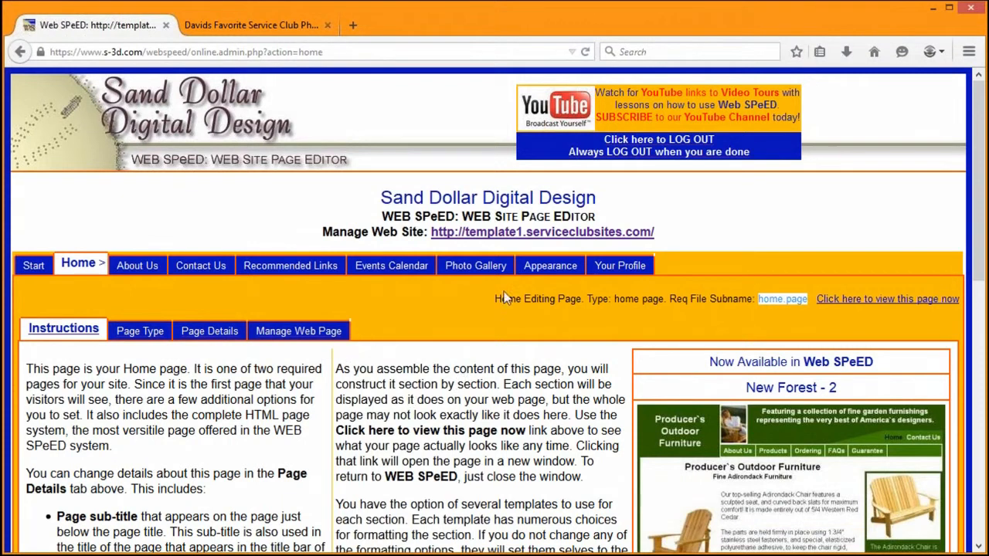
click(135, 266)
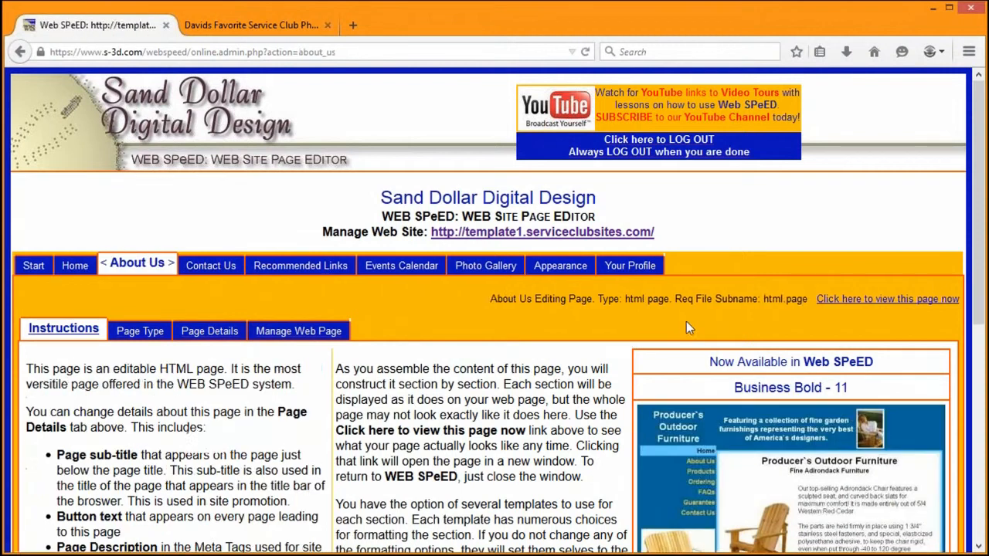
drag(807, 299, 763, 299)
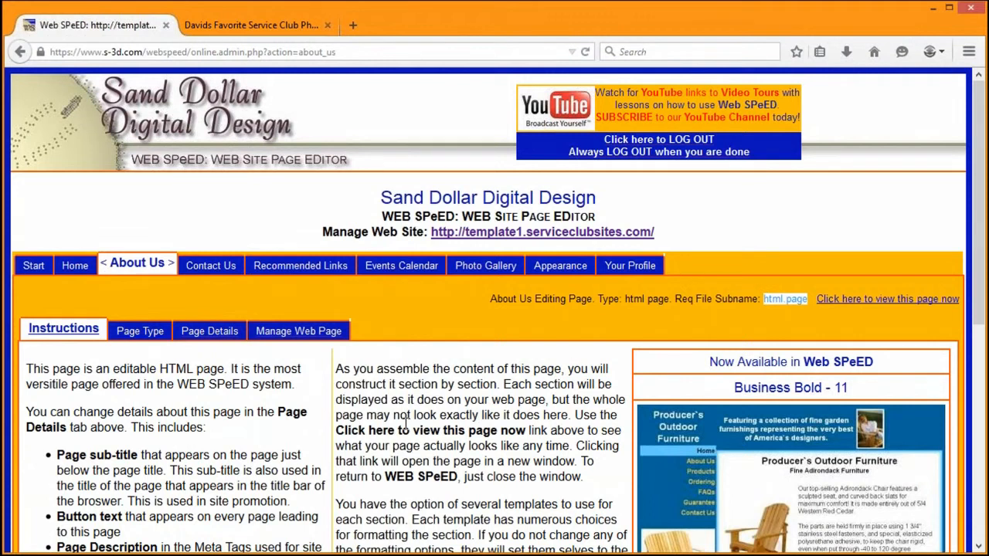
click(306, 332)
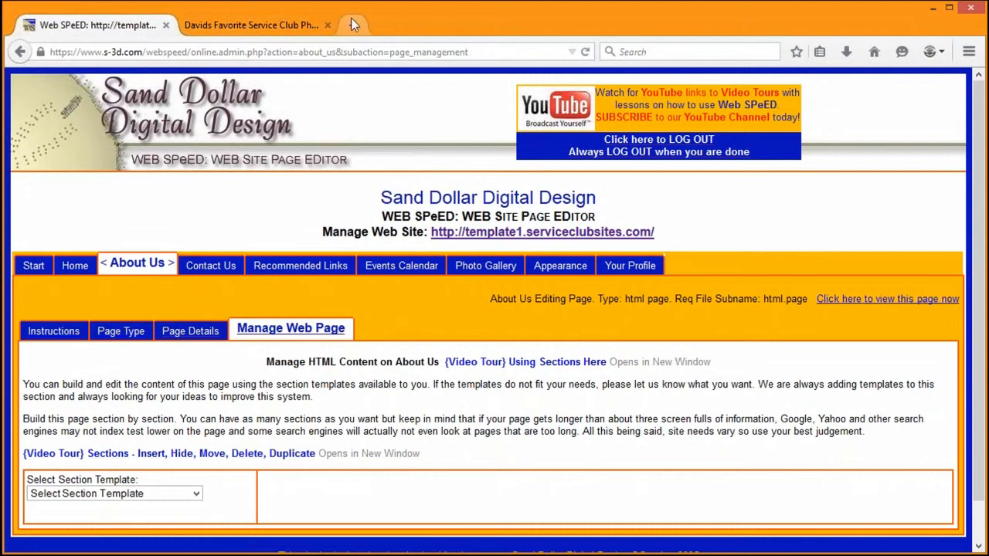
Close the old service club page and open the managed site template1.serviceclubsites.com alongside the page editor.
click(326, 24)
click(512, 234)
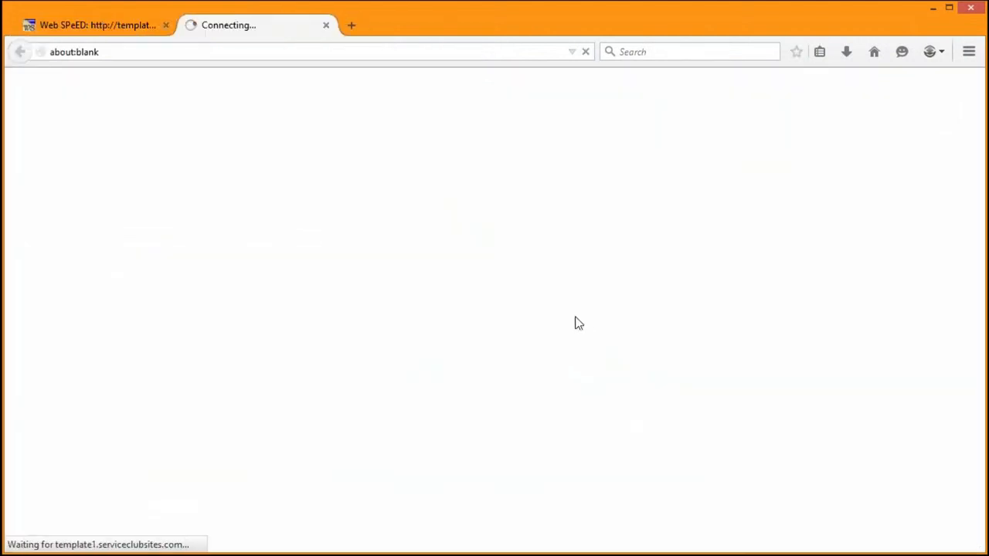
click(87, 24)
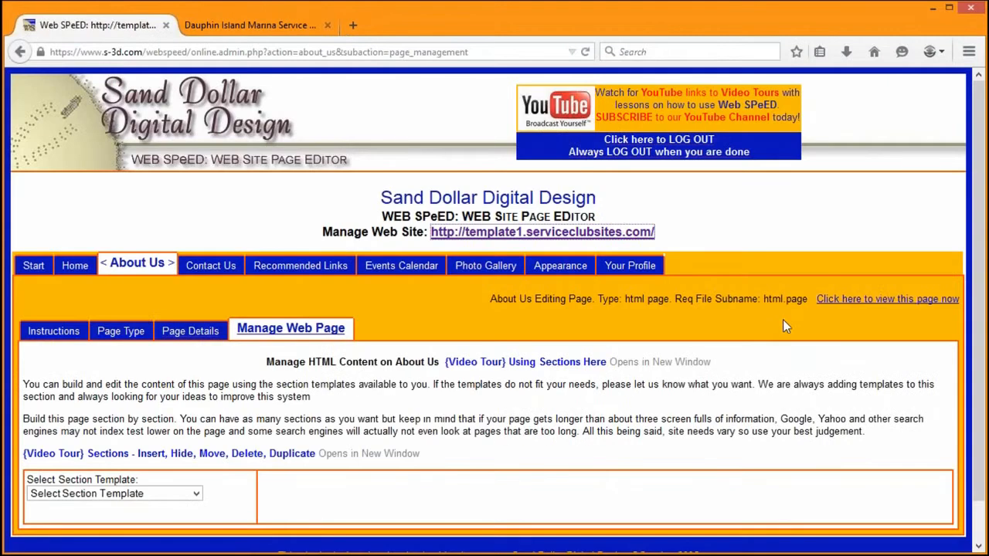
drag(762, 299, 788, 298)
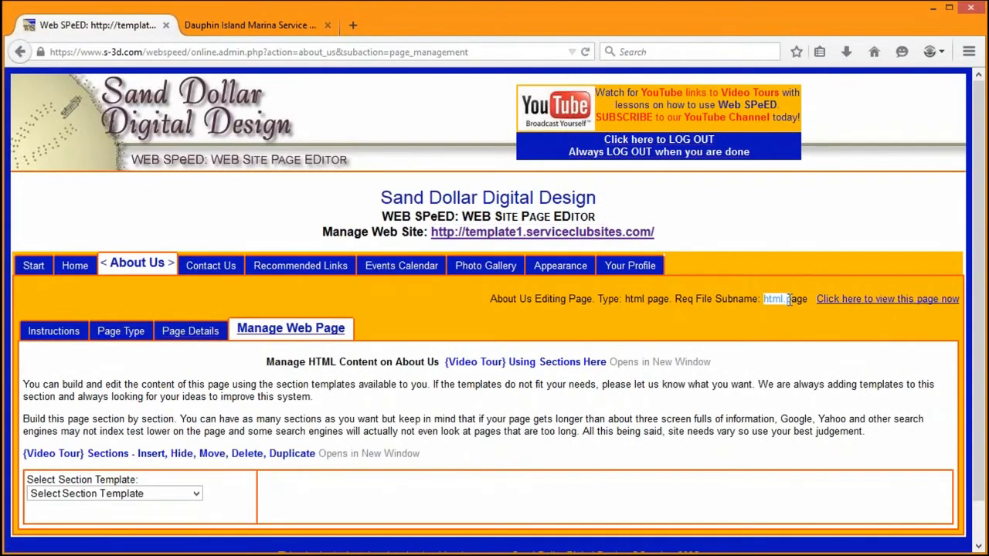
key(super)
click(270, 89)
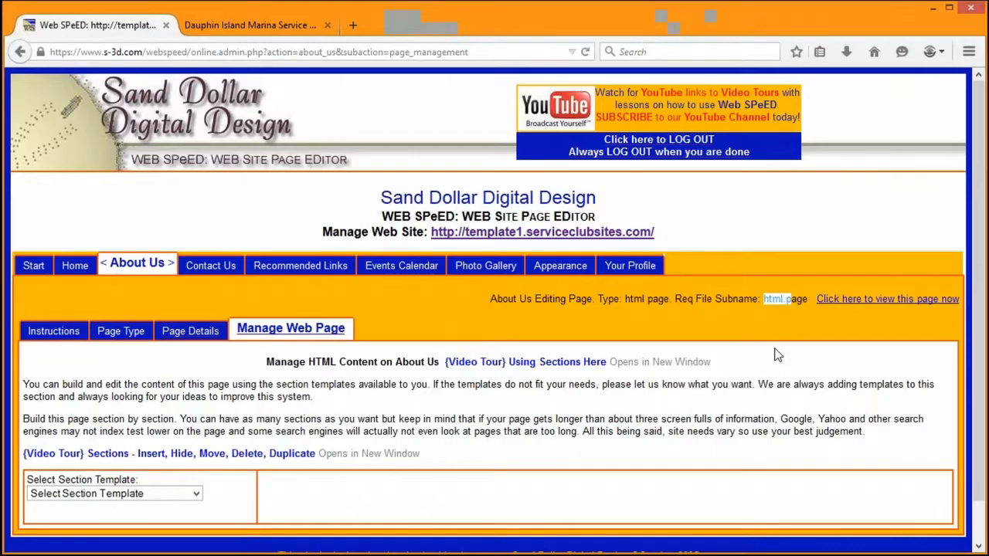
key(ctrl)
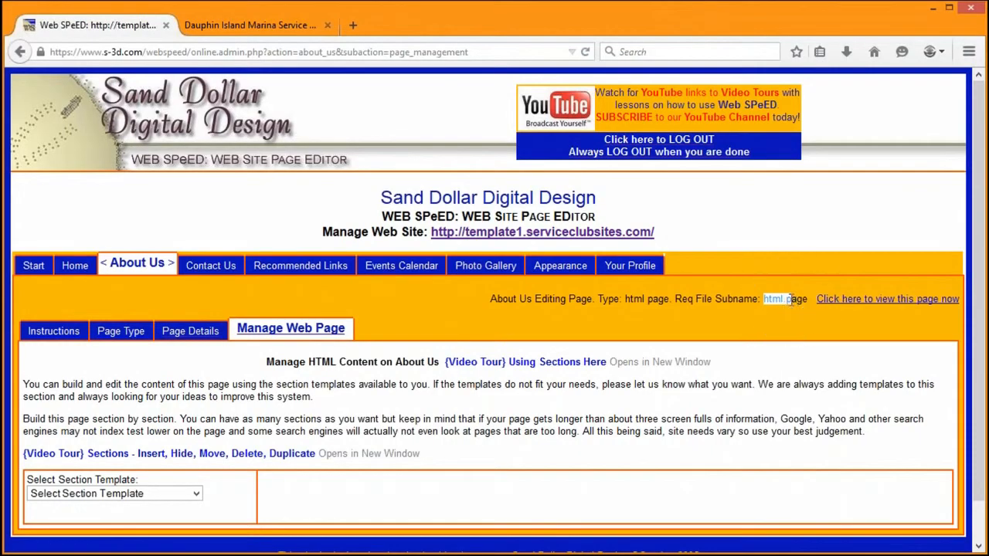
key(ctrl)
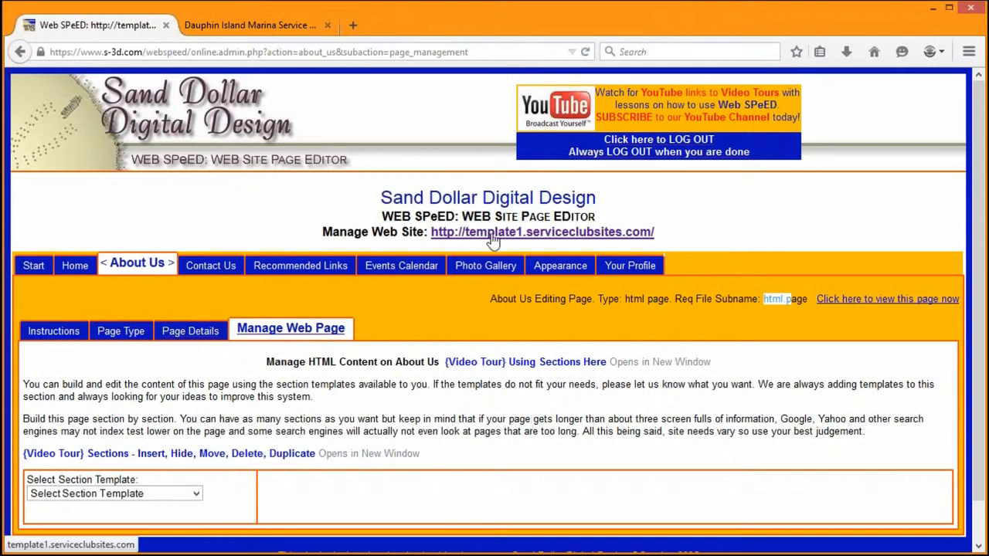
Examine the title and sub-title on the live site's About Us page and return to the page editor.
click(276, 27)
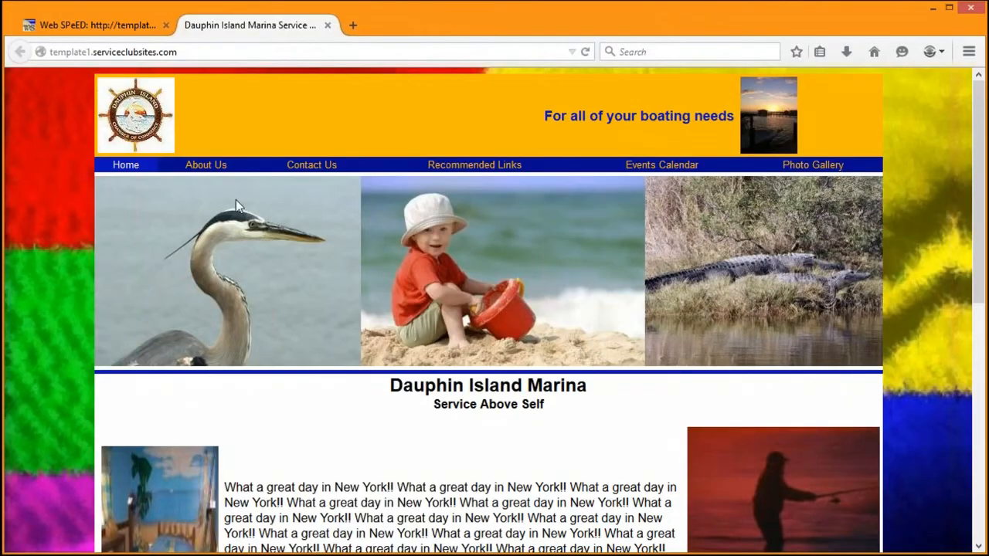
click(204, 166)
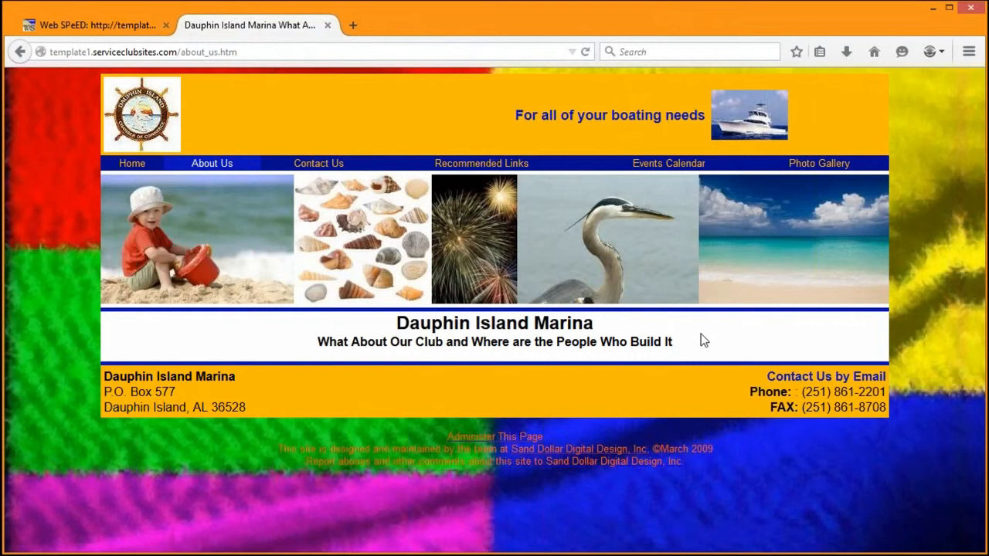
key(ctrl)
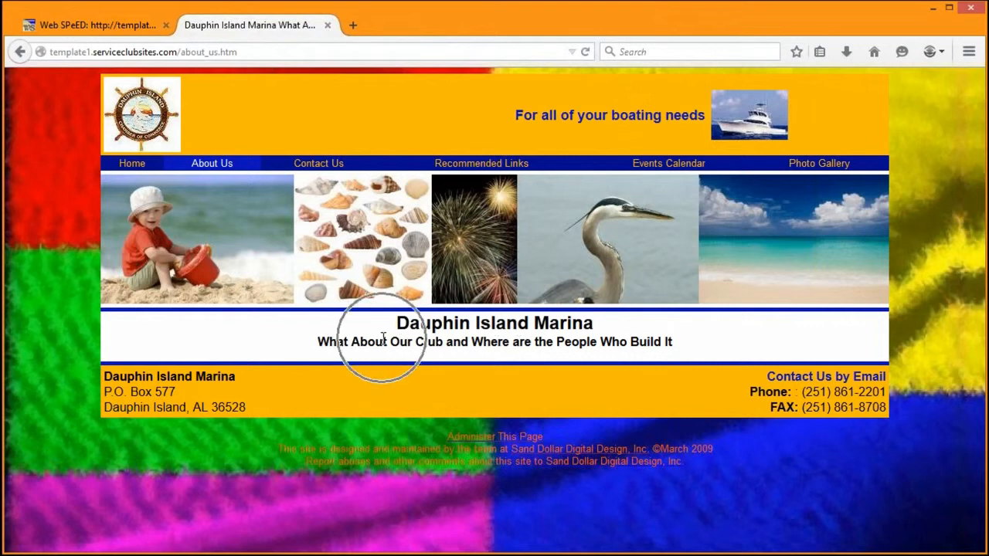
key(ctrl)
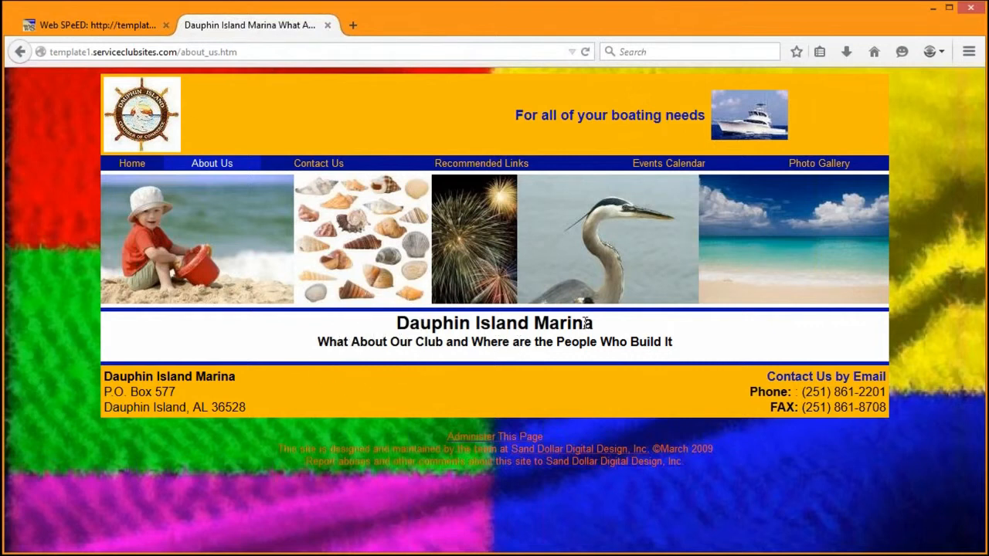
drag(592, 323, 401, 323)
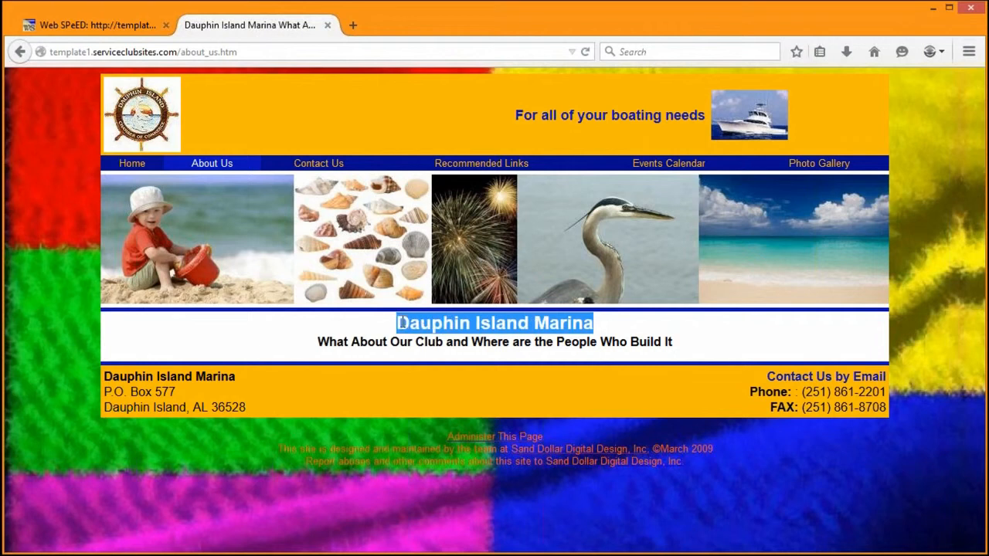
drag(297, 343, 680, 353)
click(493, 246)
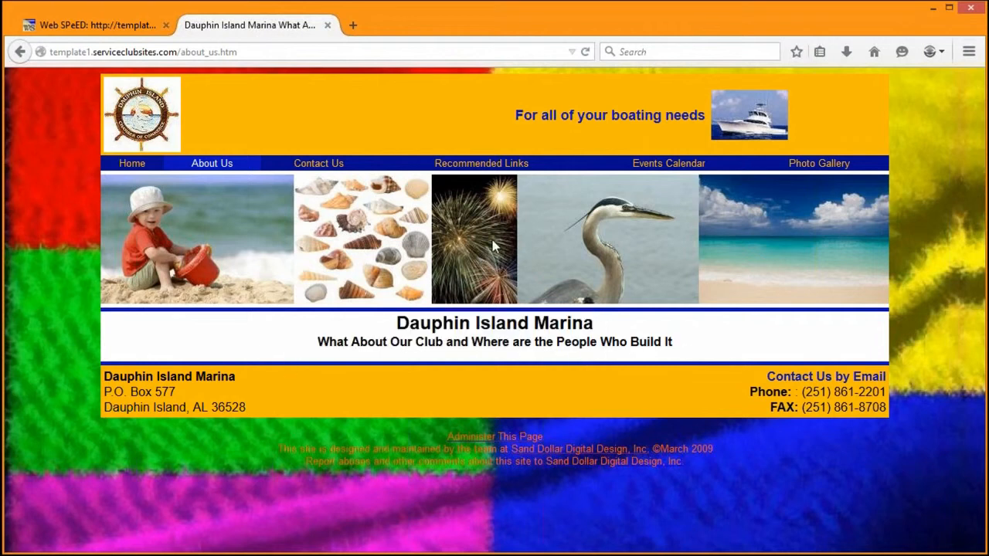
click(124, 24)
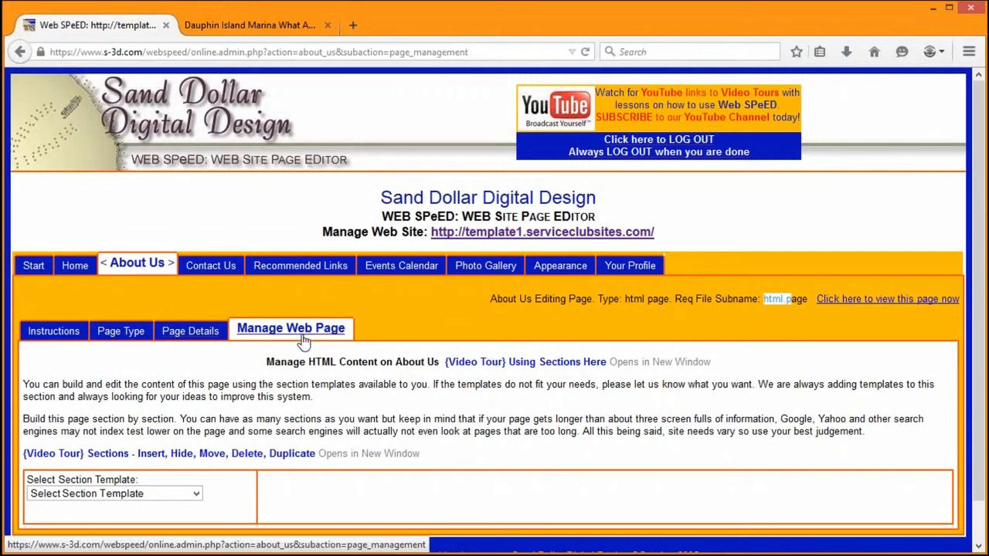
Start a new About Us section with the template "Text/Image: Left Text, Right Image".
click(196, 497)
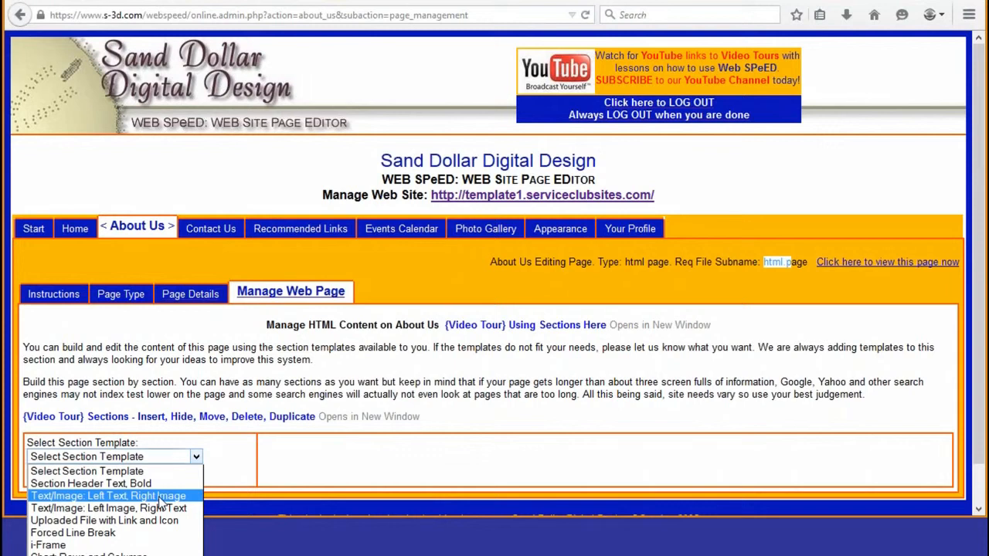
click(159, 497)
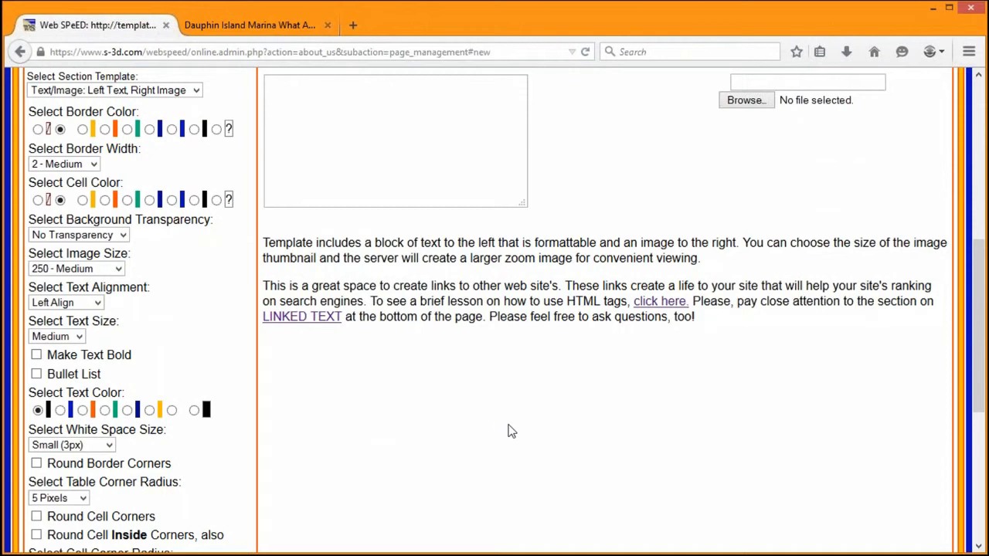
scroll(508, 430, up, 1)
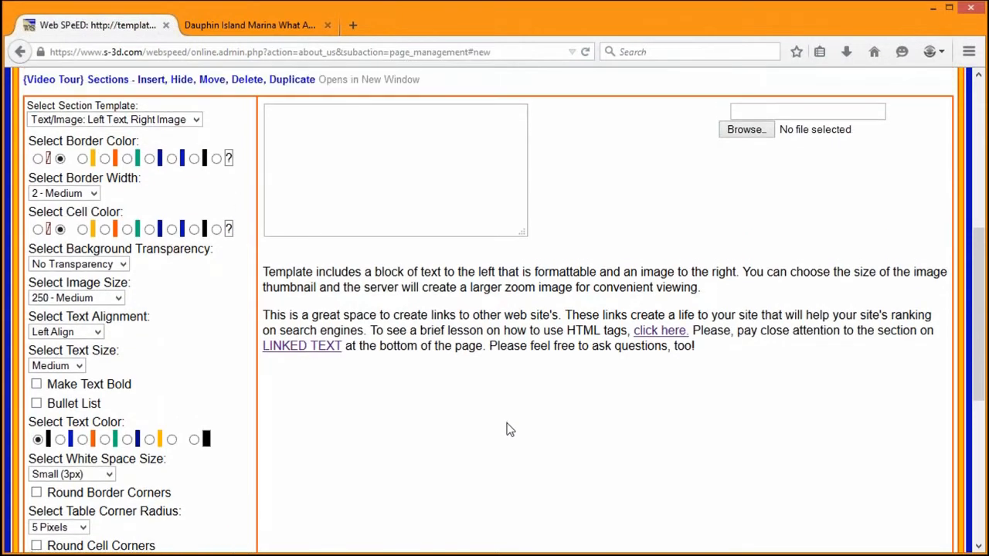
scroll(509, 430, down, 1)
scroll(509, 429, down, 1)
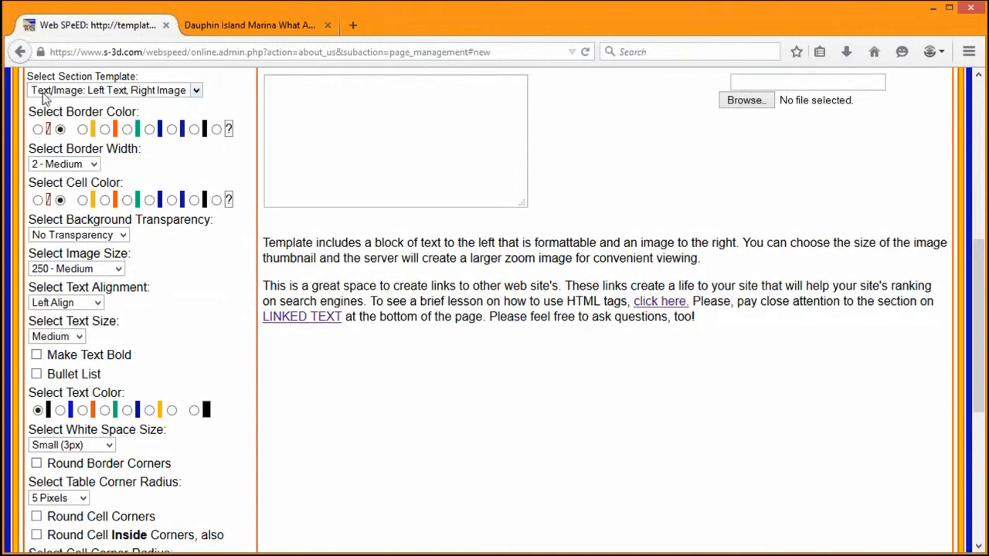
Enter "This is a block of text." as the new section's text.
click(96, 91)
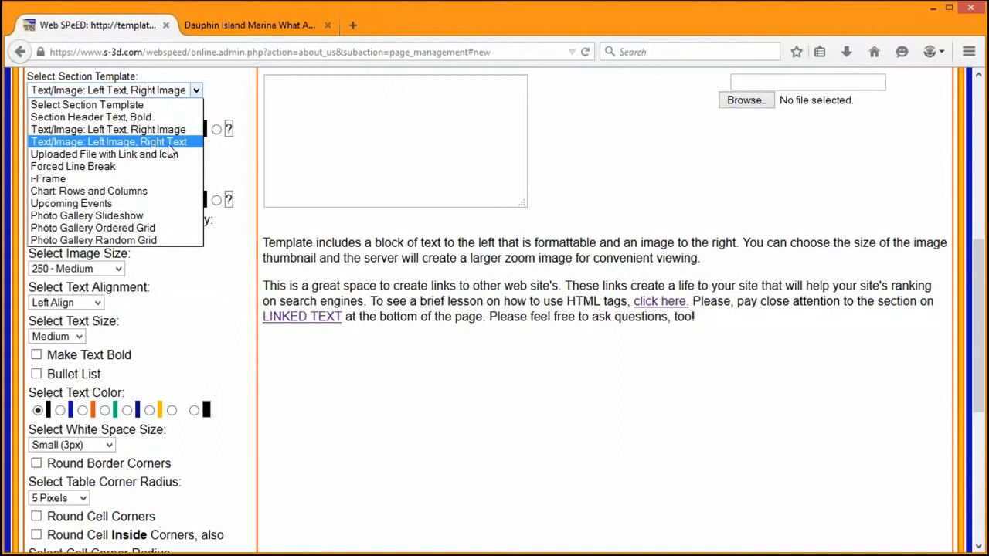
click(348, 93)
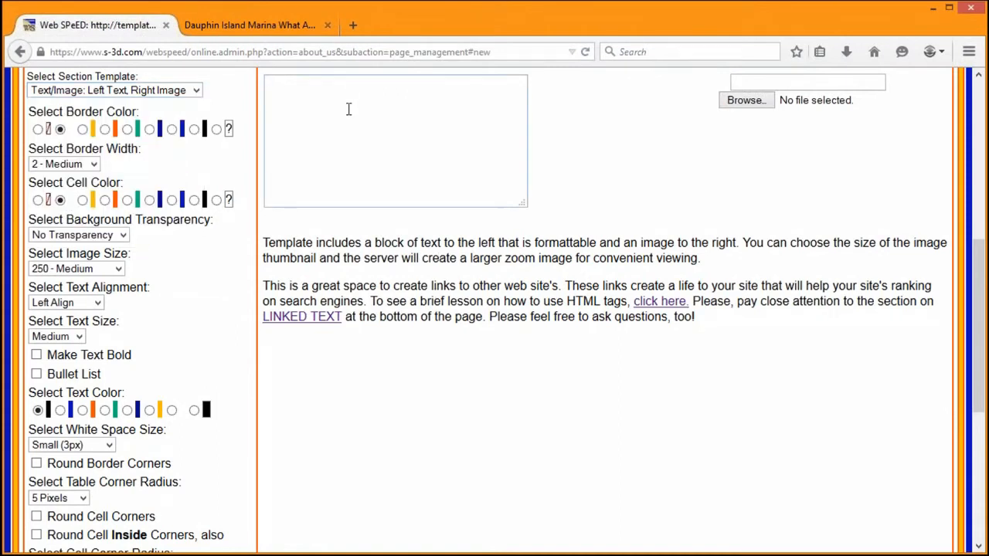
text(This is a block of t)
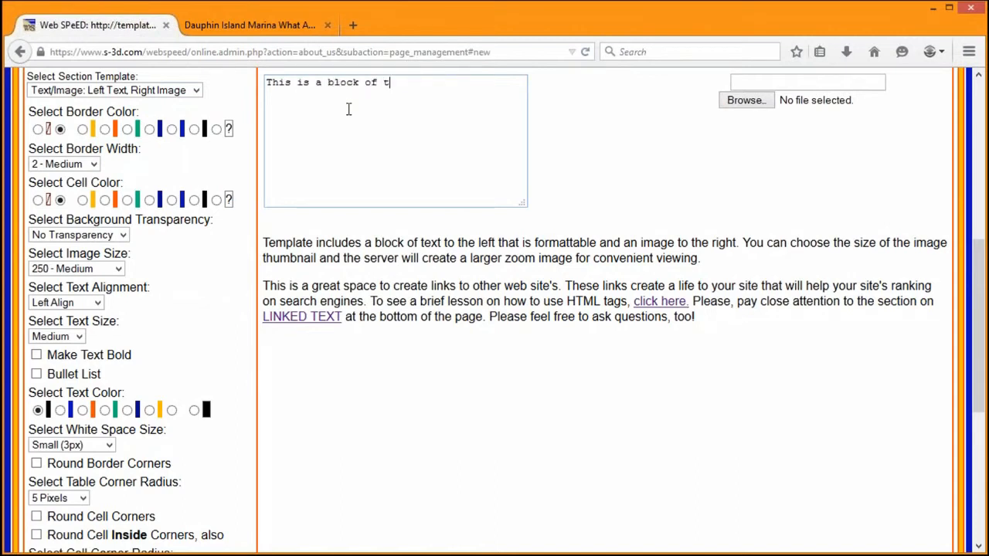
text(ext.)
Switch the section template to "Text/Image: Left Image, Right Text" and preview the section.
click(175, 97)
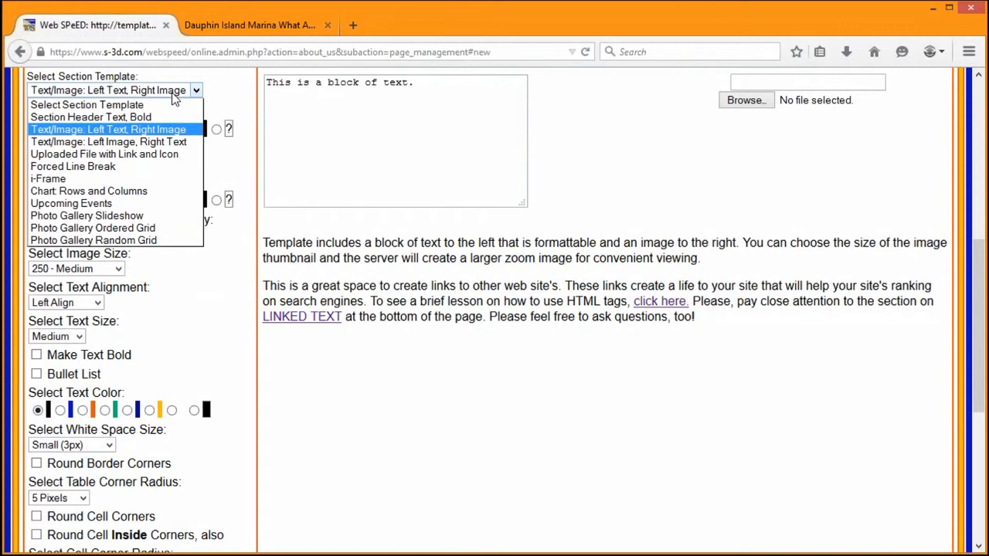
click(155, 147)
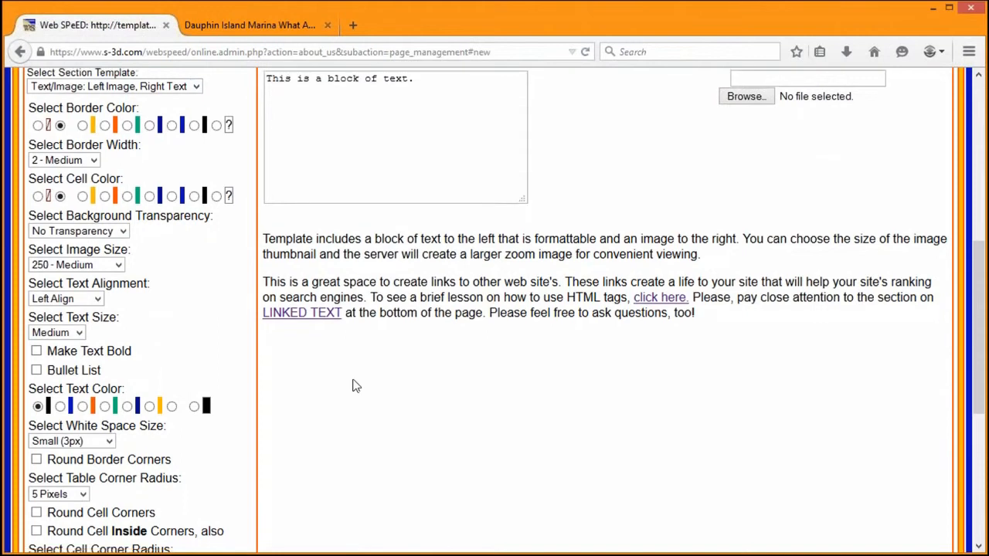
scroll(353, 386, down, 1)
scroll(370, 364, down, 6)
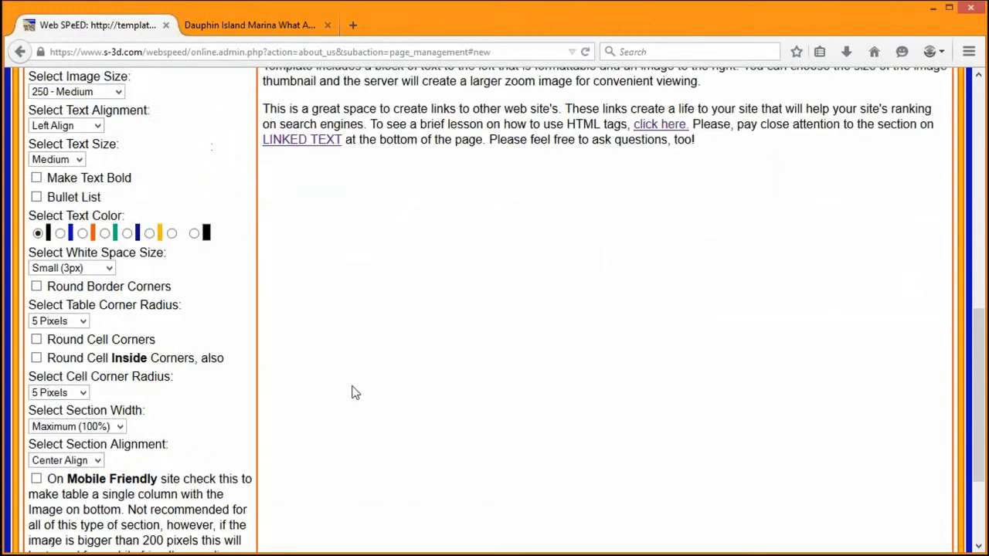
click(87, 481)
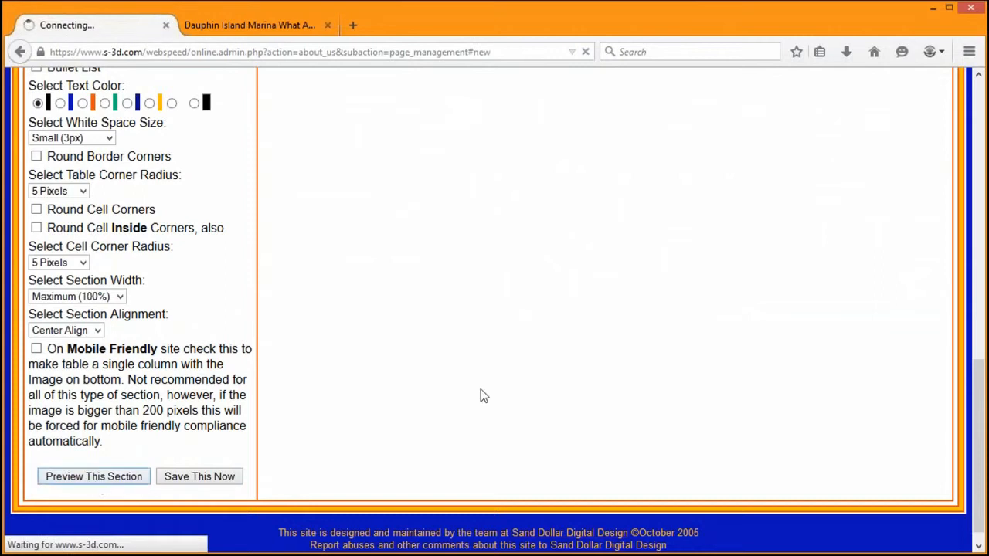
scroll(473, 341, up, 1)
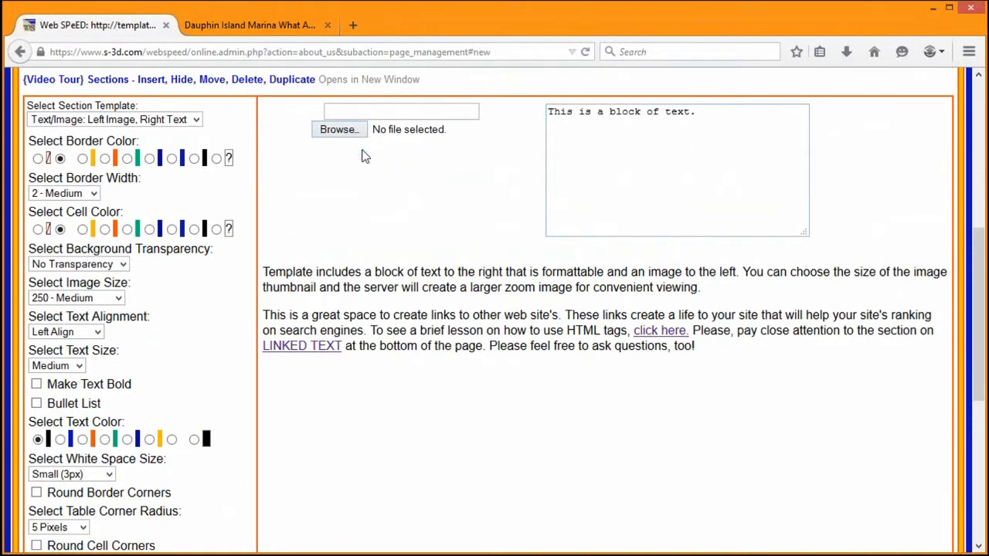
click(139, 120)
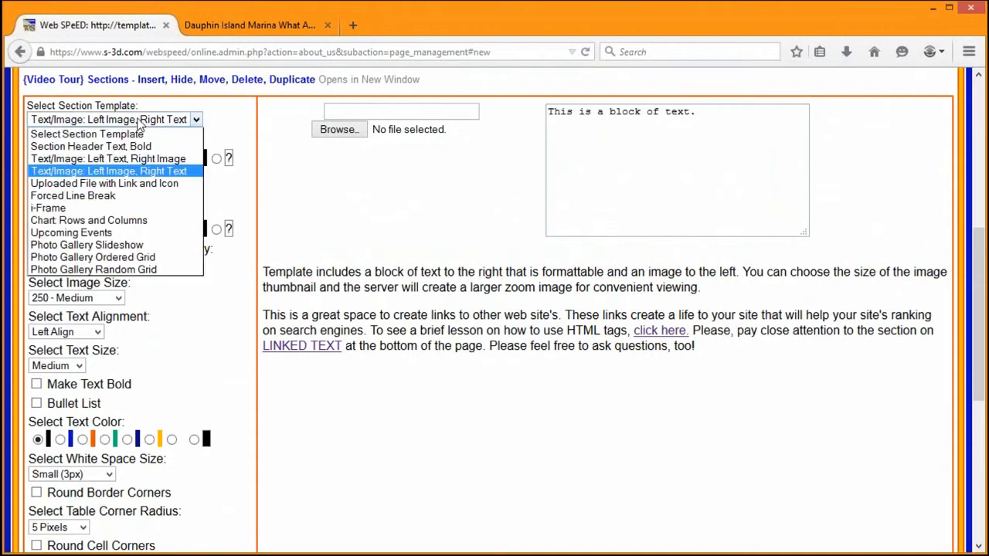
click(438, 229)
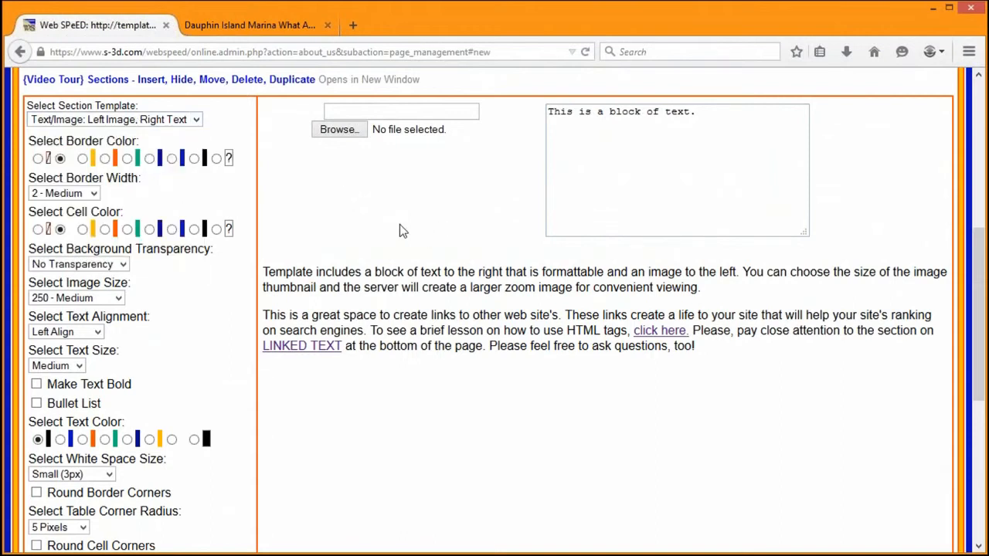
click(112, 122)
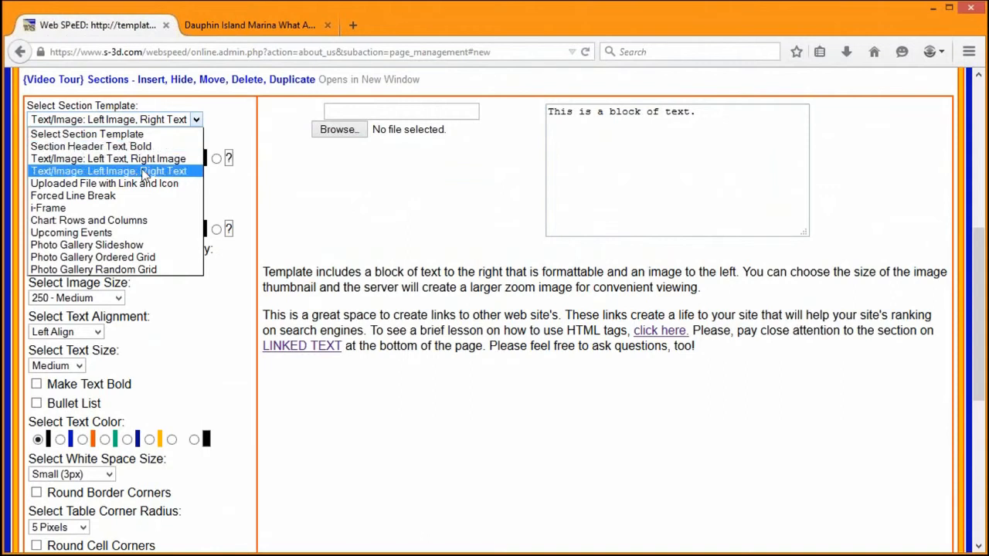
click(390, 217)
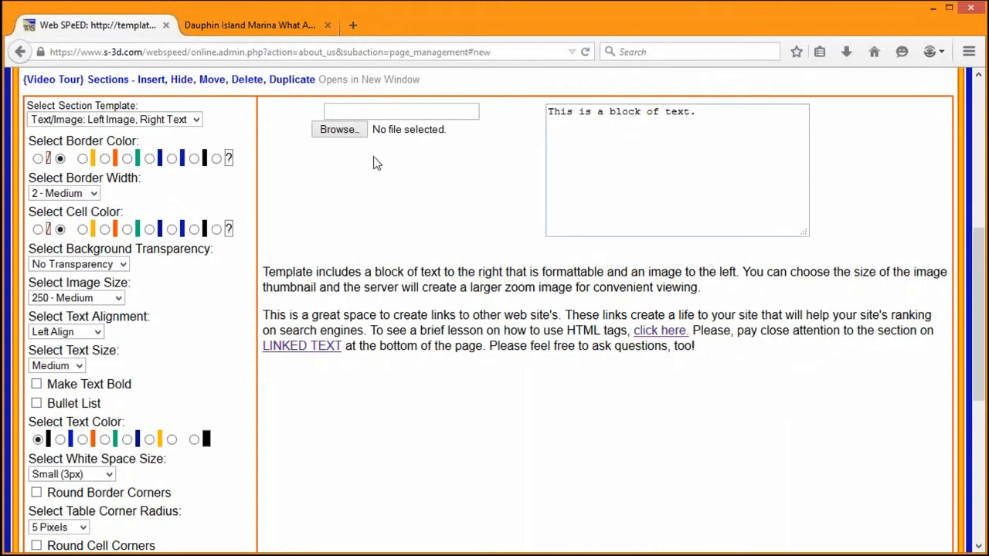
Attach the image IMG_6484.JPG to the new section and label it "Label for our trees".
click(338, 131)
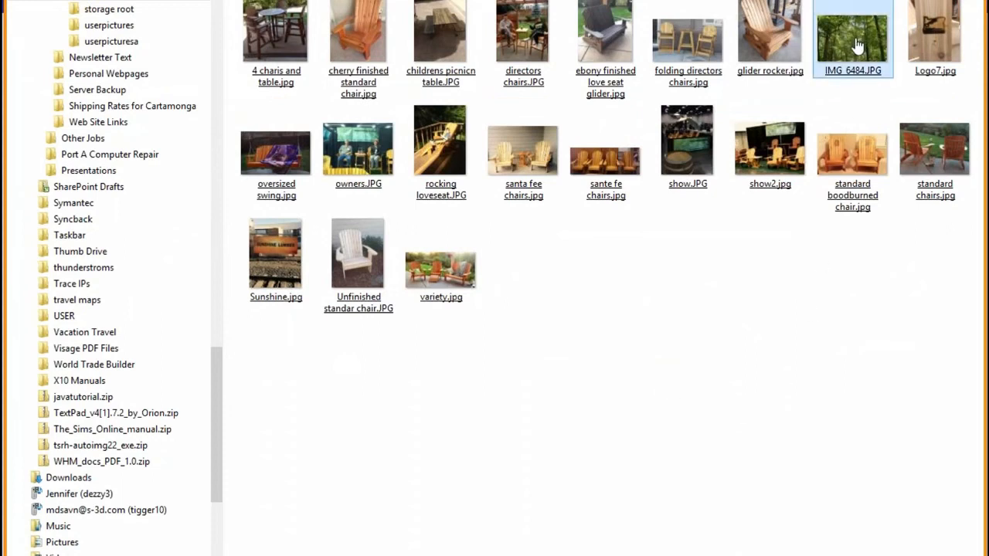
double_click(858, 46)
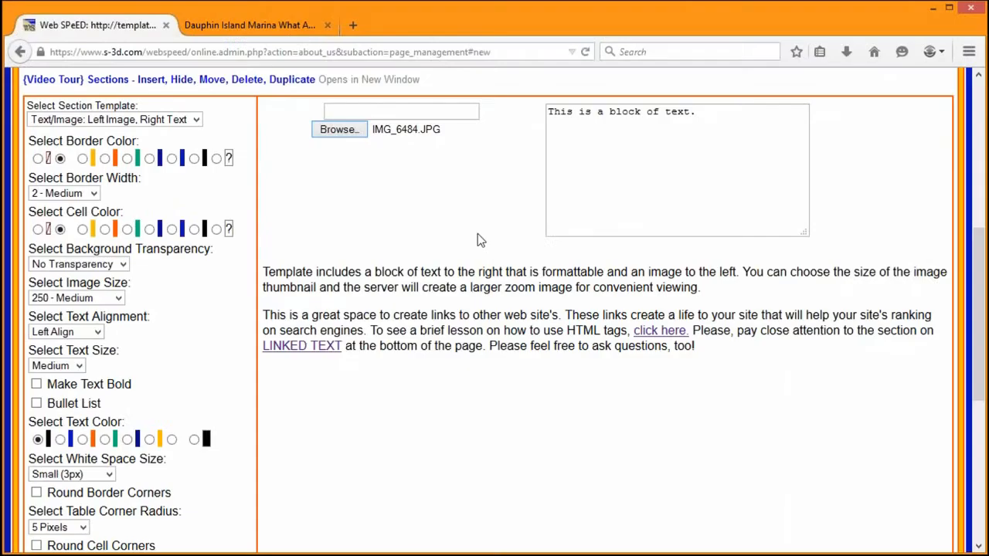
click(387, 114)
text(Label for our trees)
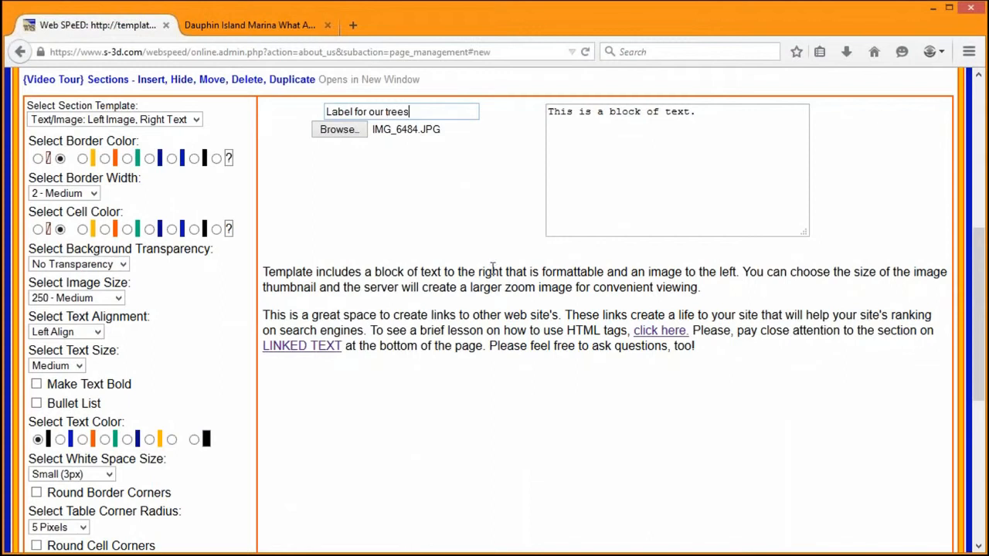
Save the new text and image section to the About Us page.
scroll(394, 371, down, 2)
scroll(386, 364, down, 2)
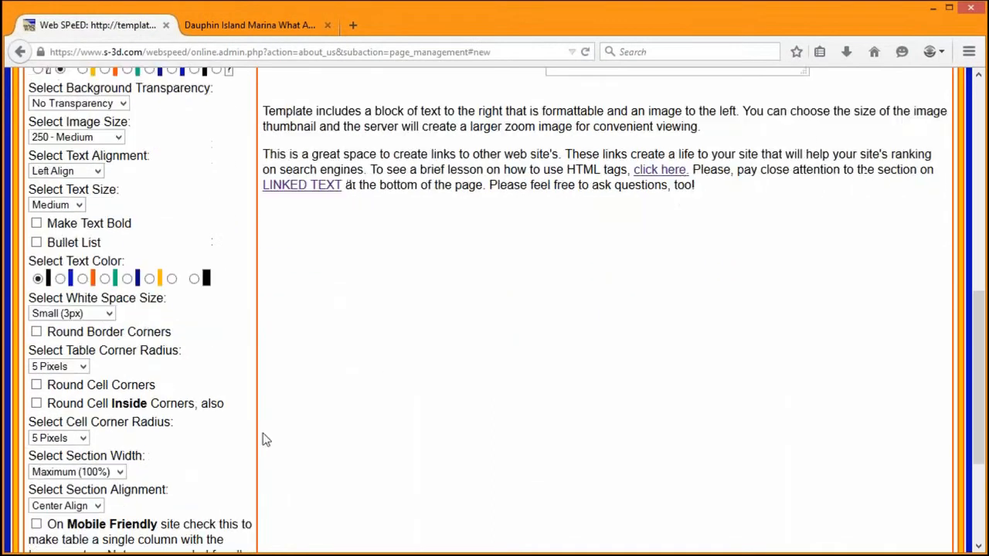
scroll(413, 379, down, 4)
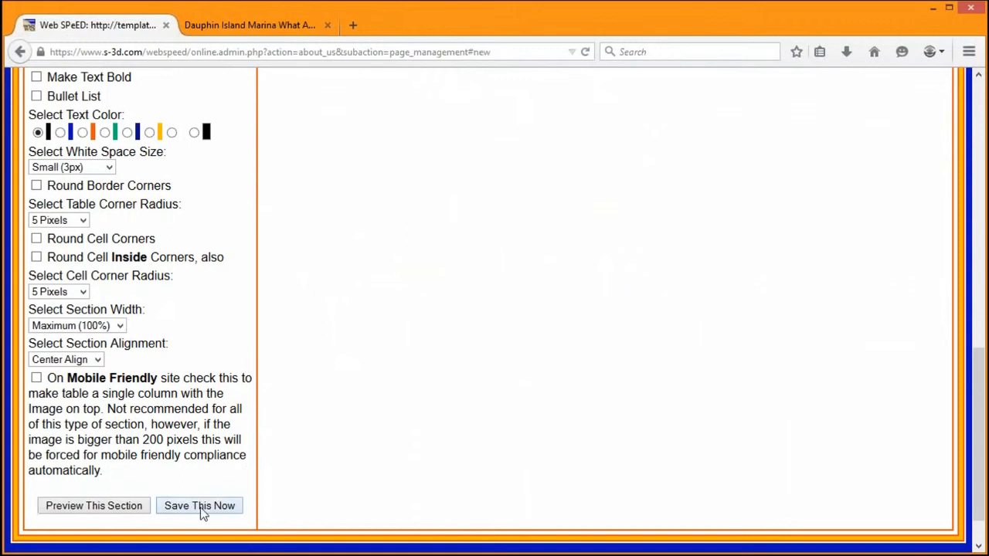
click(209, 506)
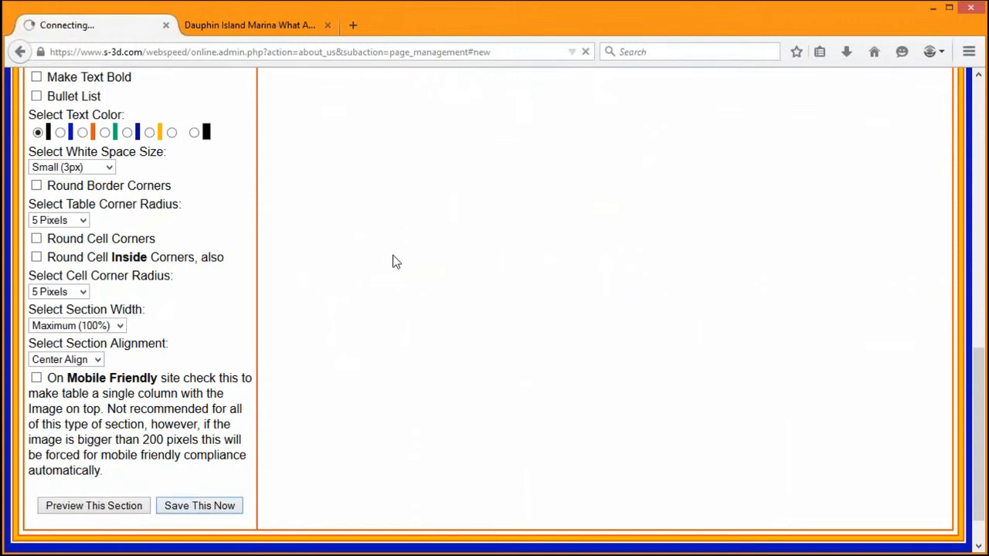
scroll(472, 276, up, 8)
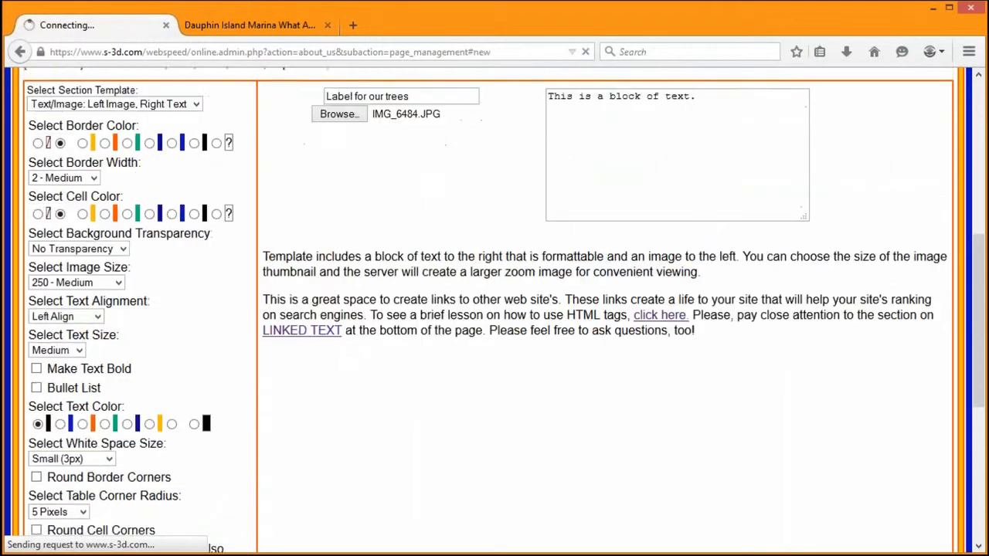
scroll(407, 222, up, 2)
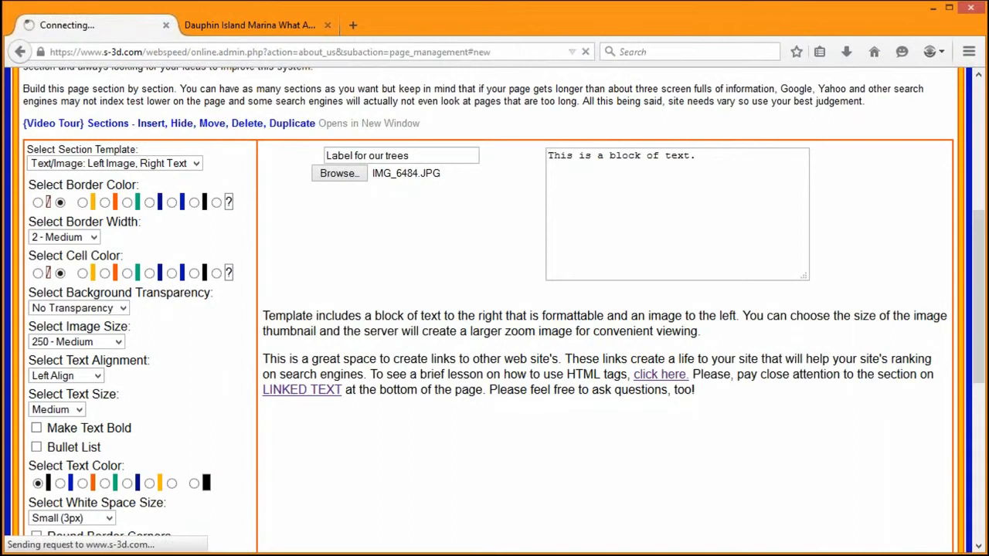
scroll(545, 216, up, 2)
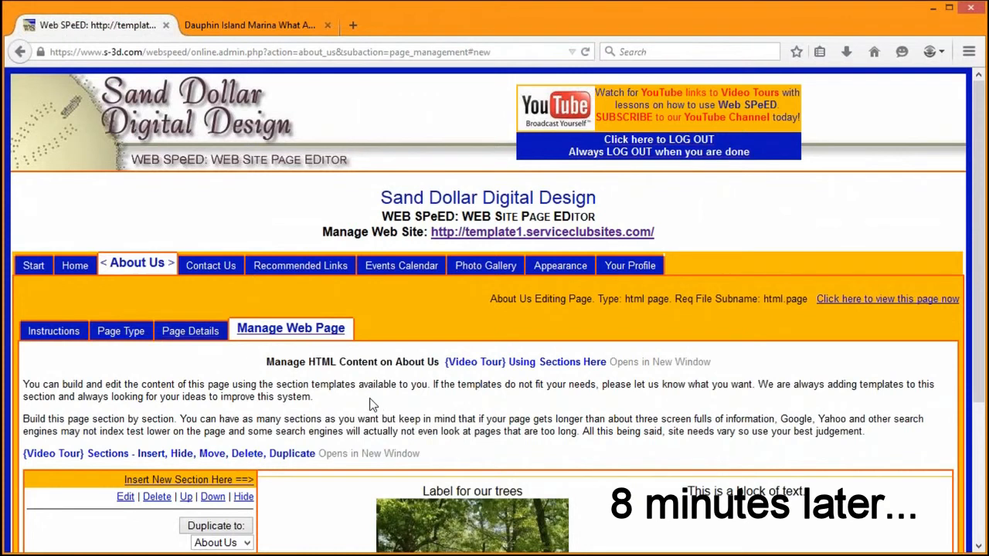
Compare the saved section in the page editor with the live site's About Us page.
scroll(370, 404, down, 2)
scroll(344, 409, down, 2)
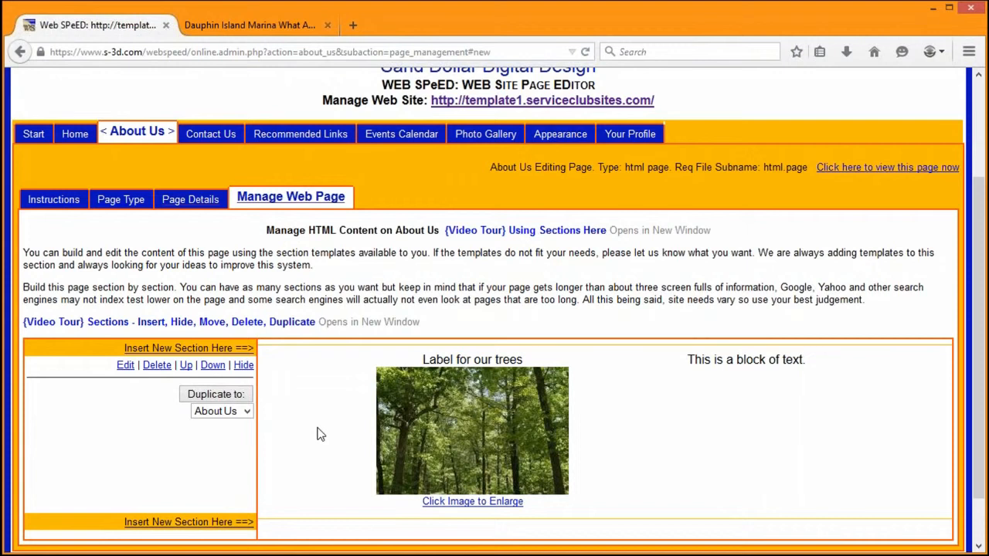
scroll(322, 429, down, 1)
scroll(326, 345, down, 2)
scroll(327, 344, up, 2)
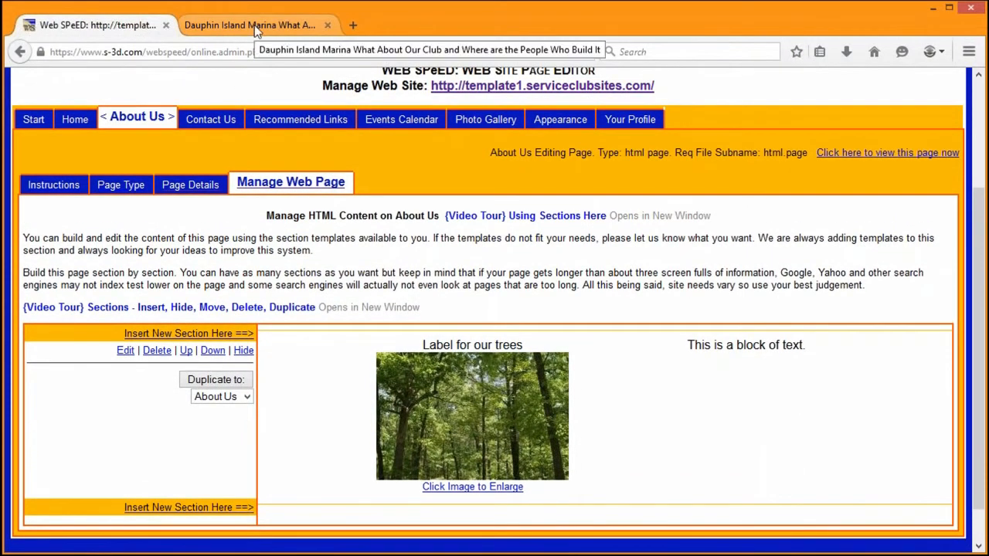
click(227, 28)
click(124, 28)
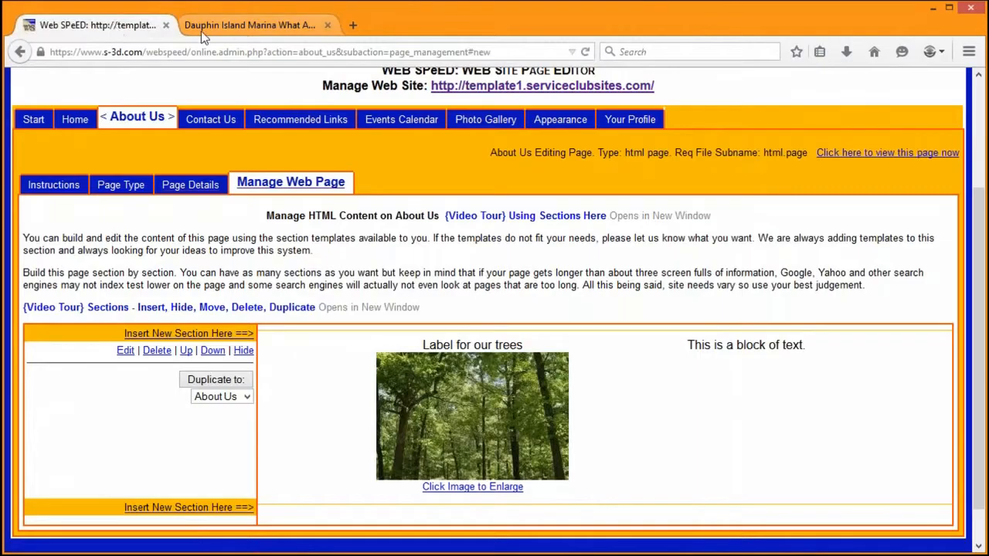
click(258, 32)
click(96, 28)
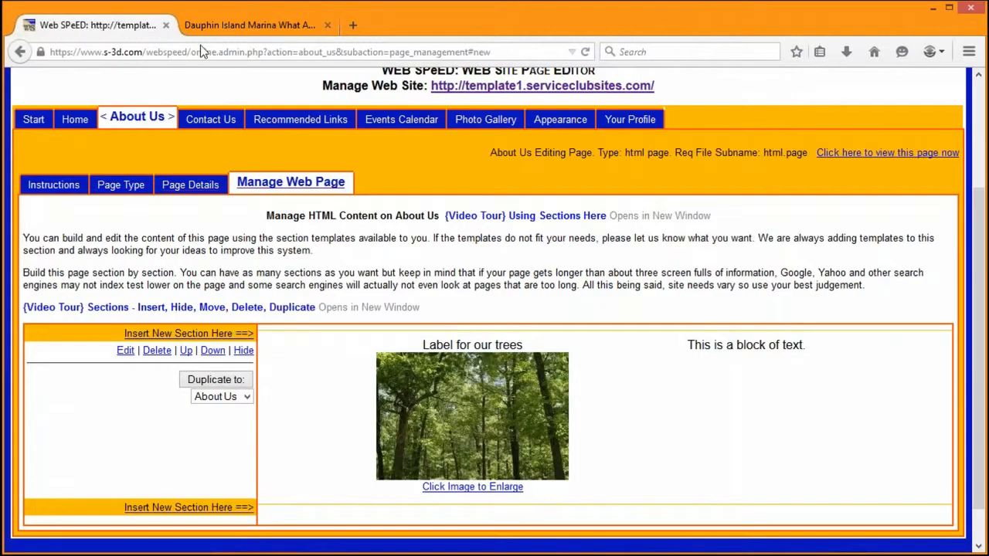
click(855, 159)
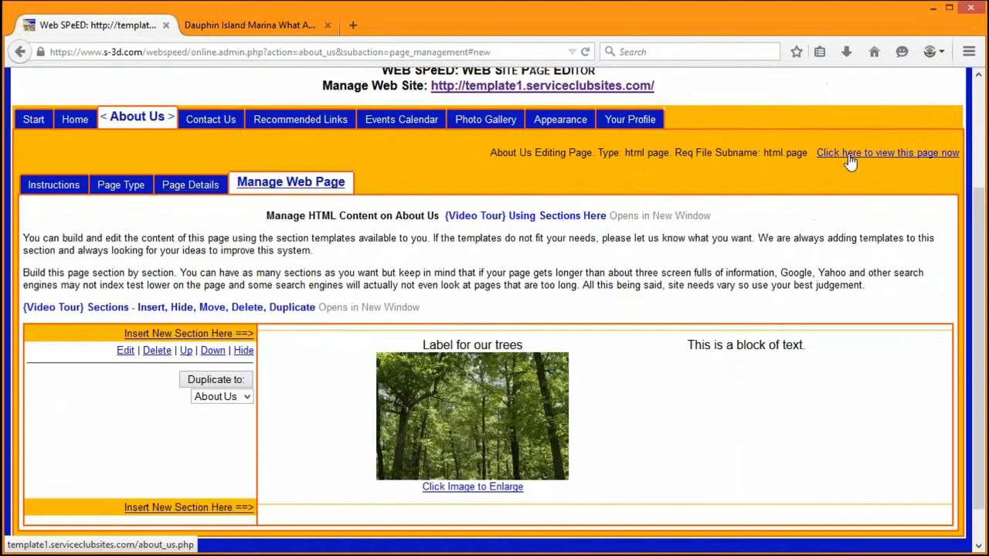
click(253, 25)
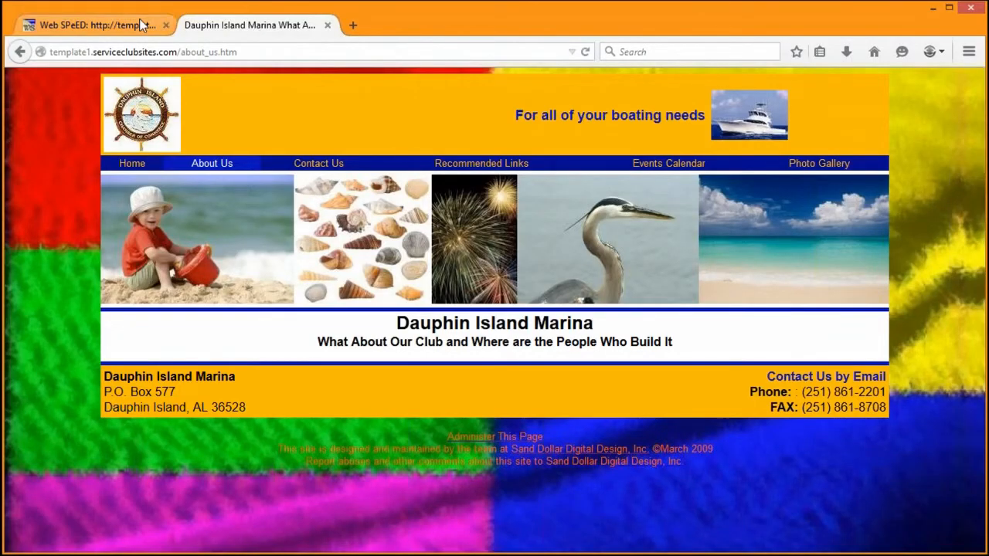
click(116, 29)
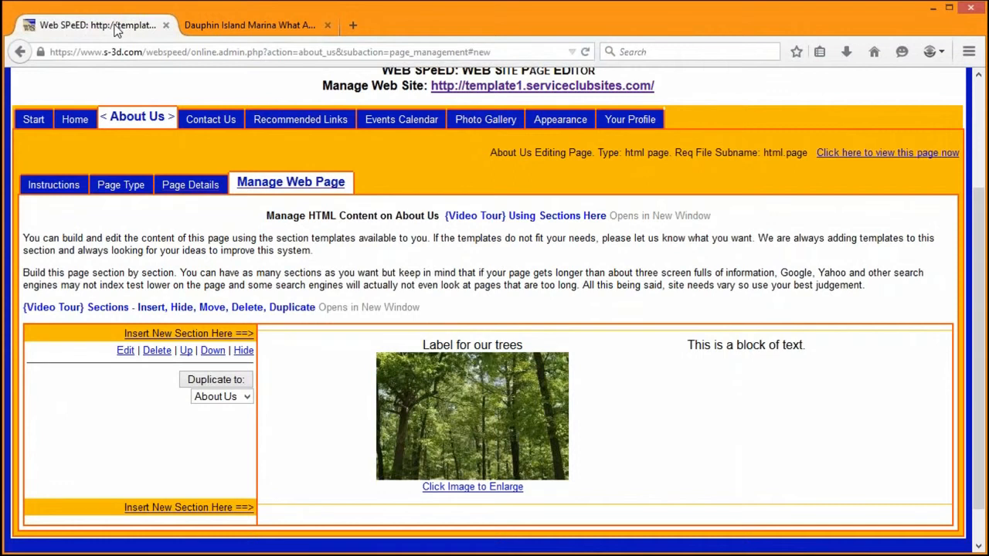
click(248, 29)
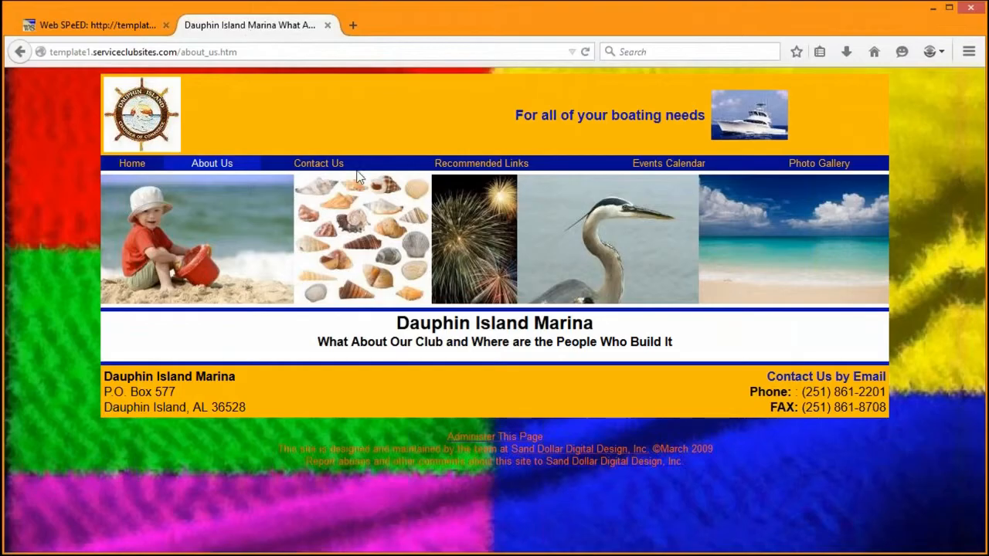
click(597, 356)
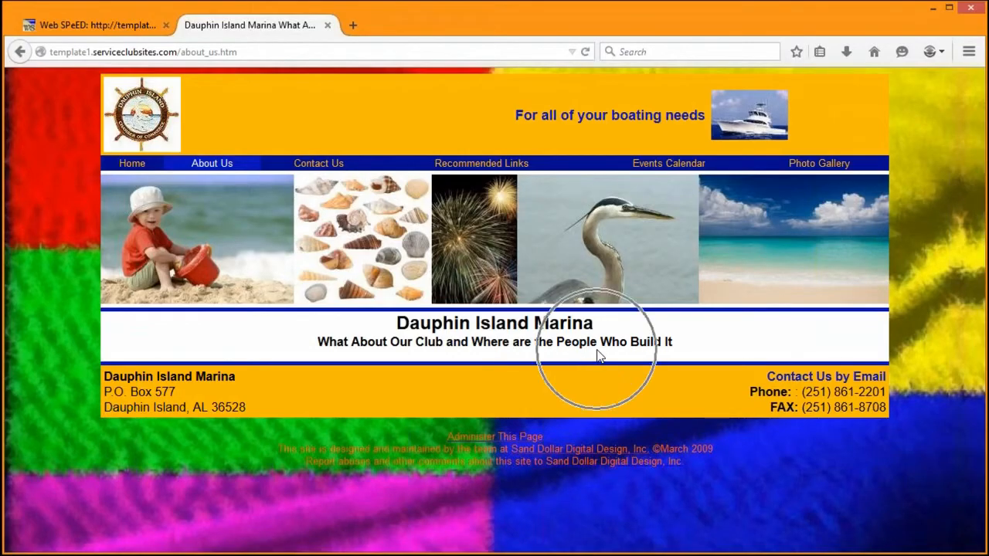
click(358, 348)
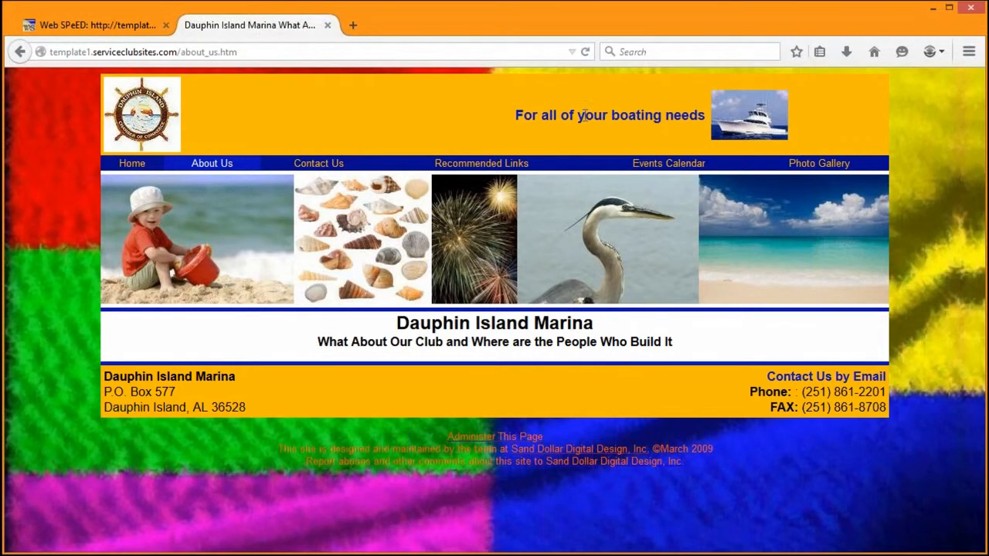
Reload the live About Us page and examine the section's text block and image label.
click(585, 51)
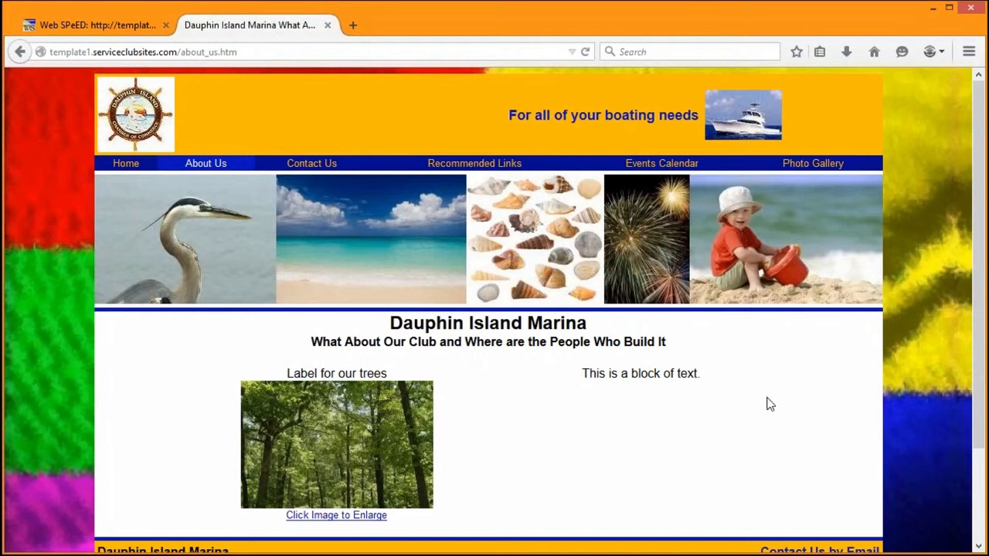
drag(711, 376, 580, 373)
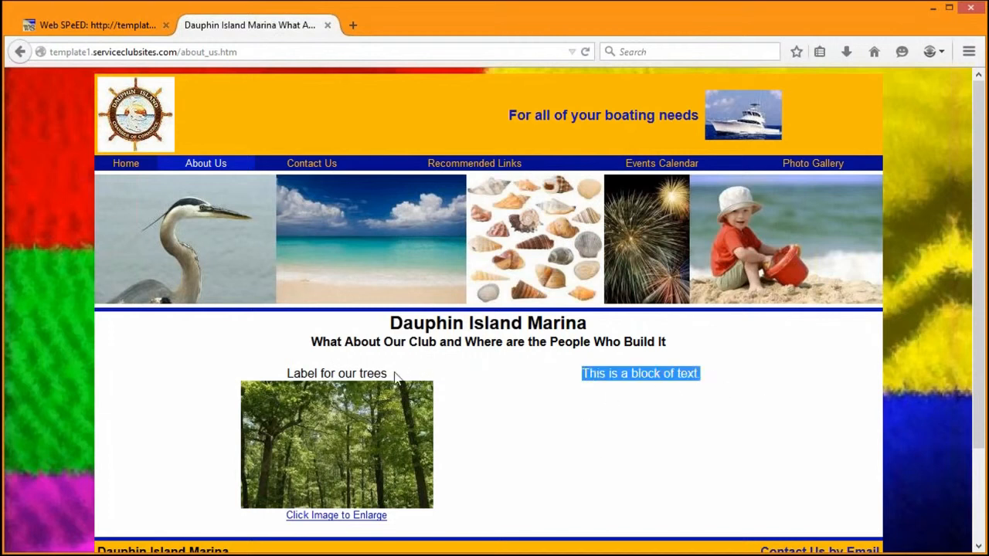
mouse_move(390, 375)
mouse_down()
mouse_move(287, 375)
mouse_move(374, 375)
mouse_up()
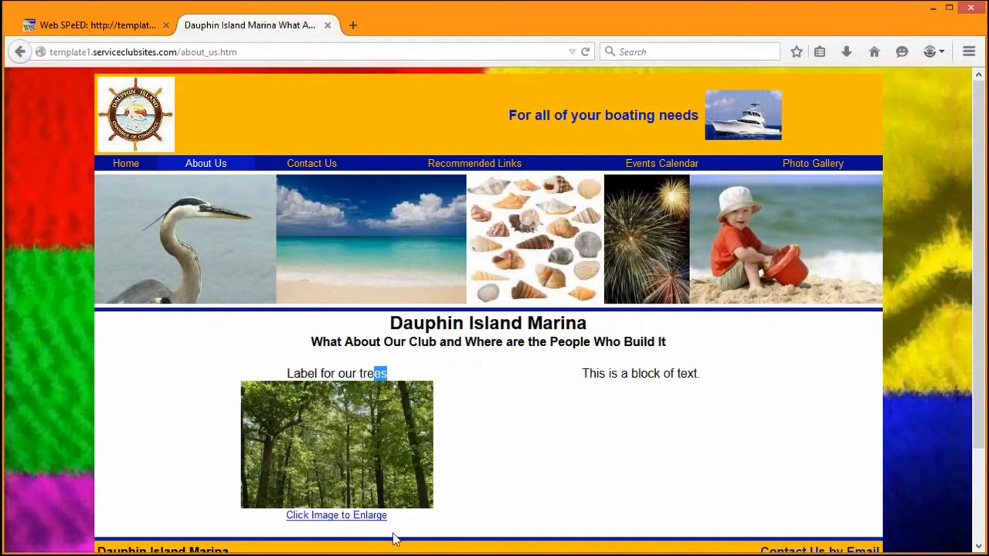
View the enlarged version of the trees image and close its pop-up window.
click(340, 464)
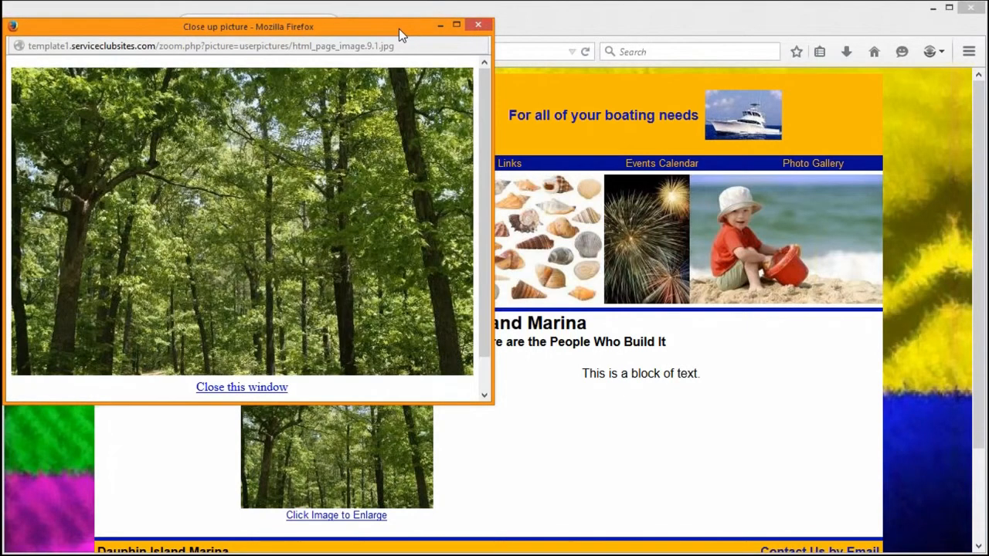
drag(386, 25, 495, 52)
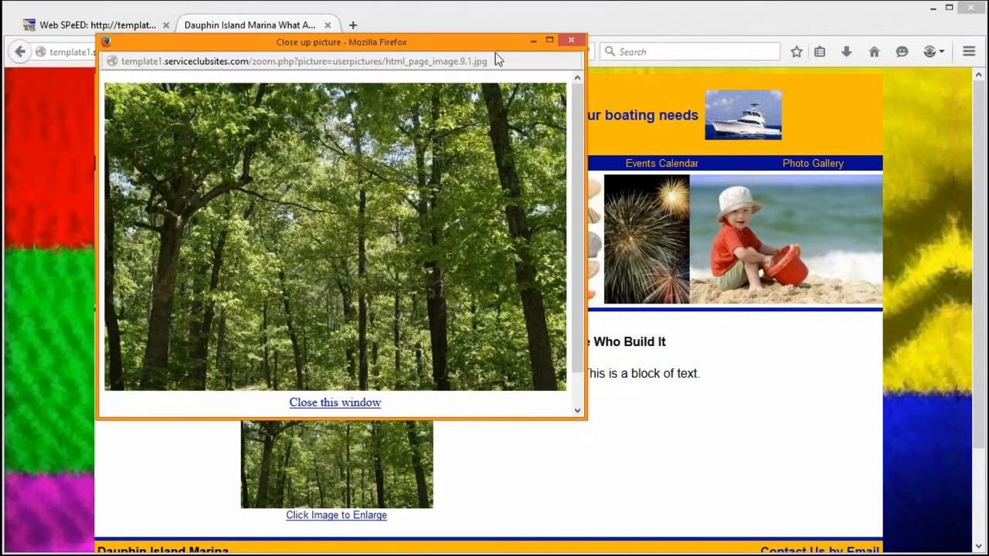
click(571, 39)
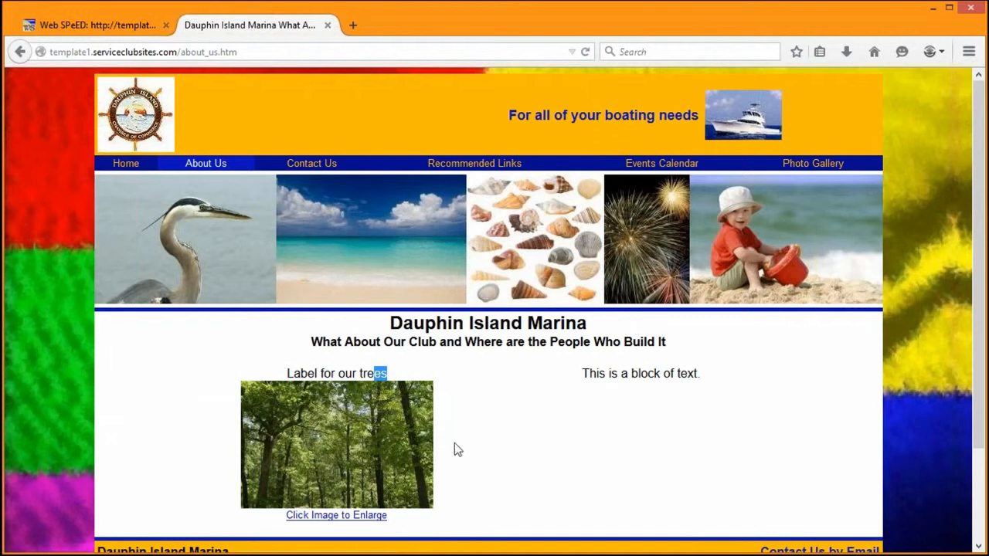
click(247, 347)
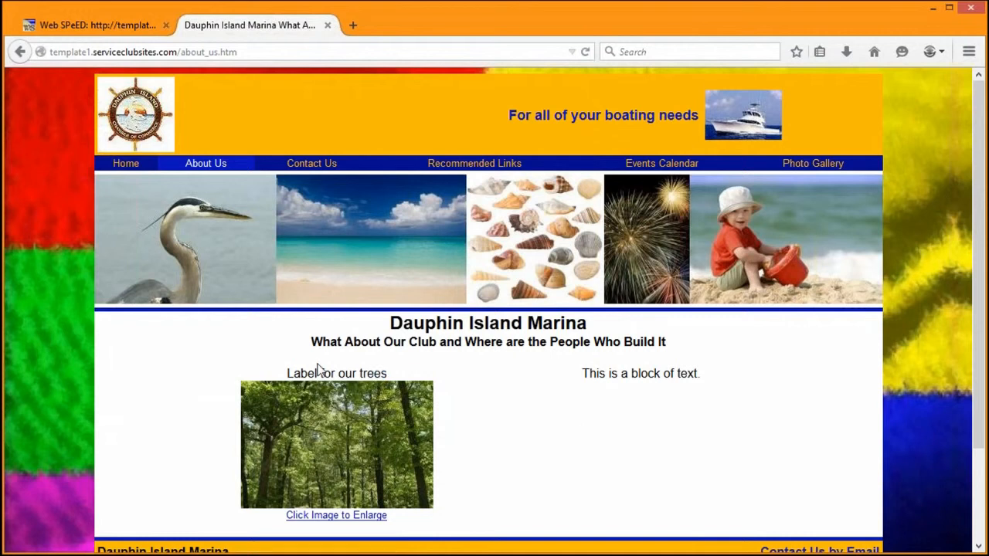
Return to the page editor, open the trees section for editing, and set its template to "Text/Image: Left Text, Right Image".
click(97, 28)
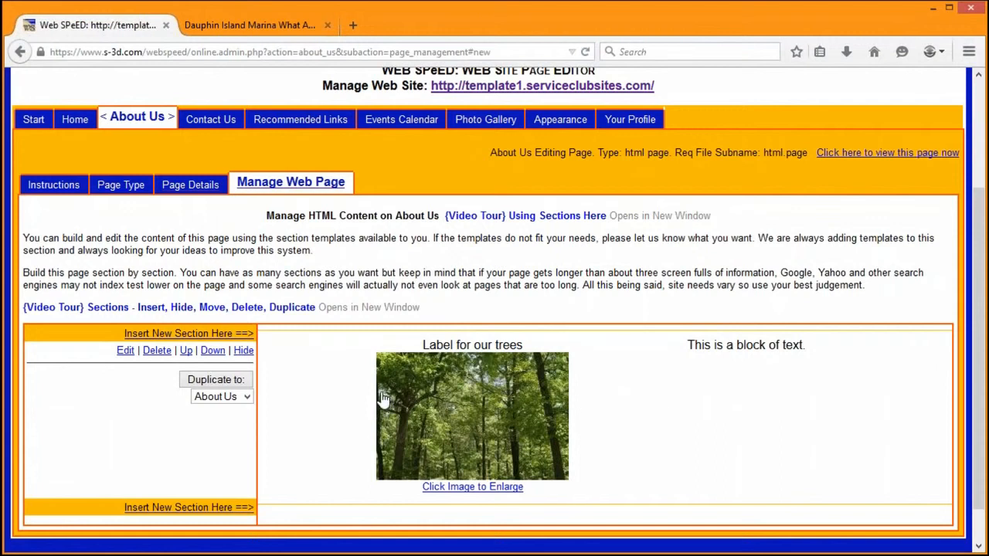
click(125, 354)
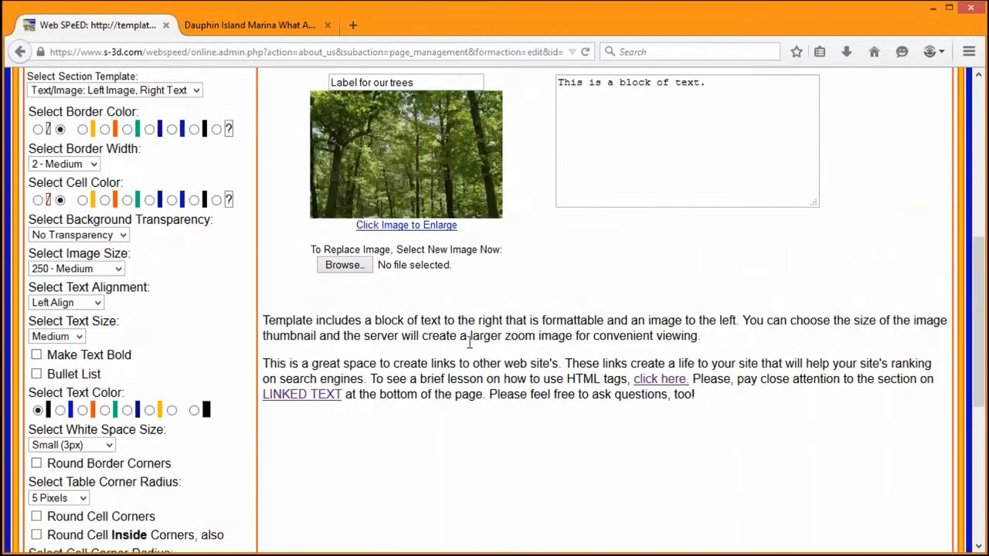
click(132, 91)
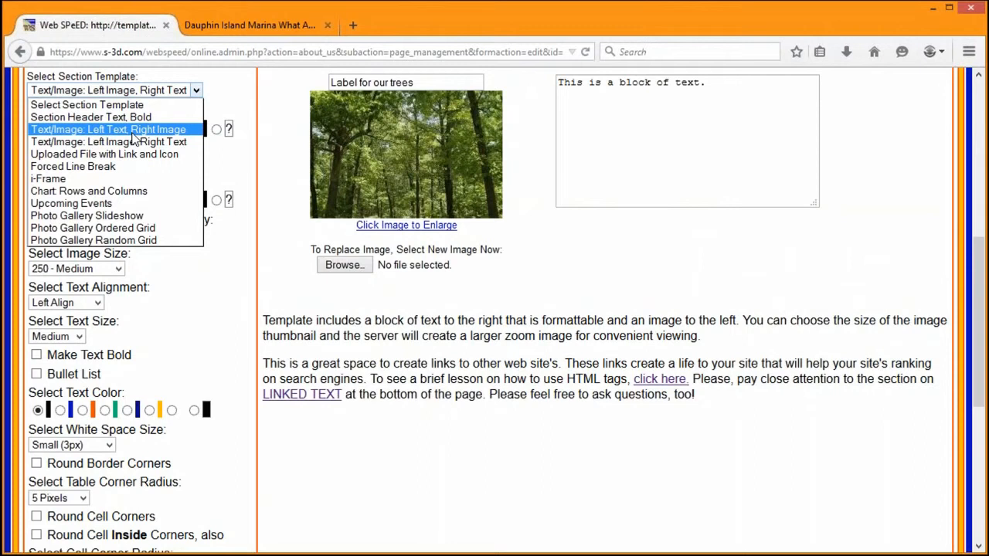
click(132, 132)
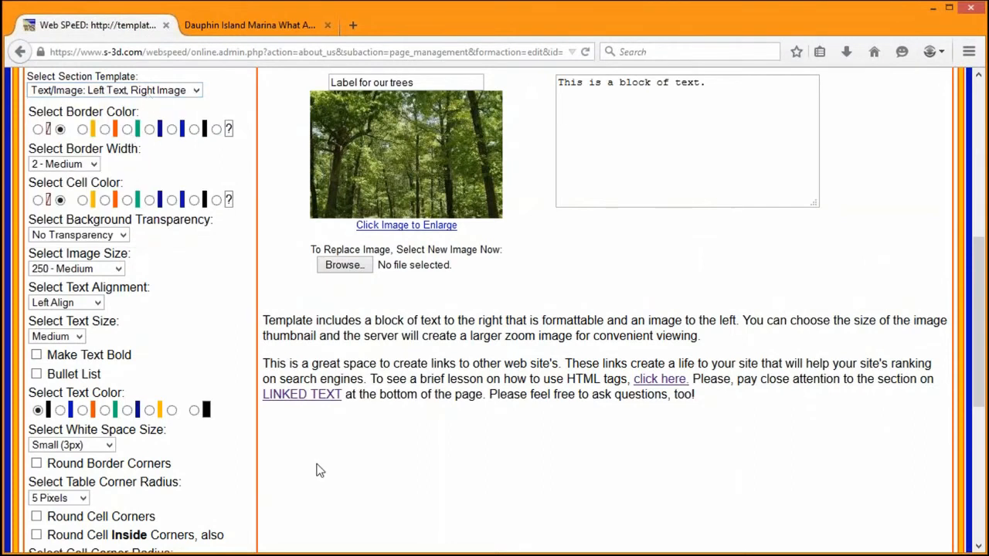
Preview the edited trees section with its text and image positions swapped.
scroll(319, 471, down, 2)
scroll(185, 193, up, 1)
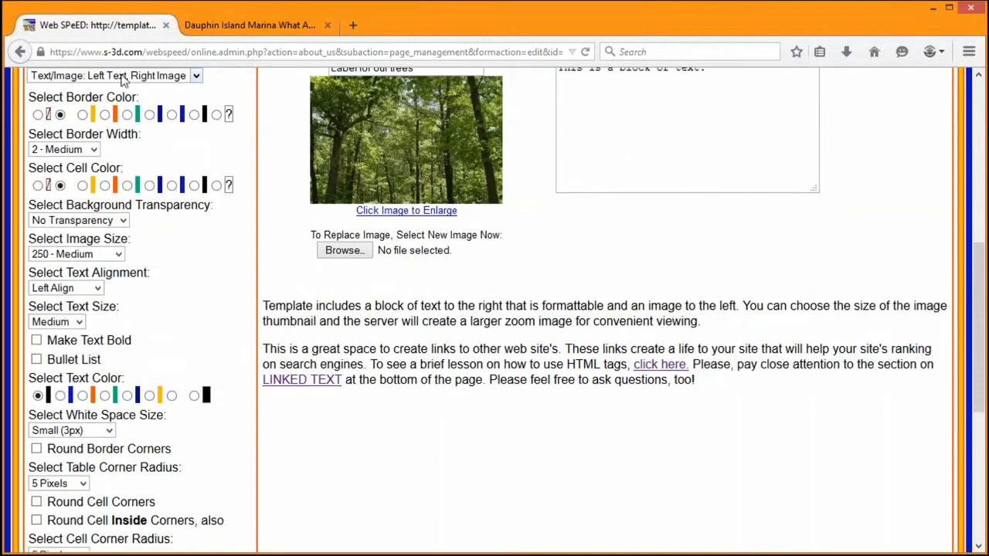
scroll(342, 518, down, 2)
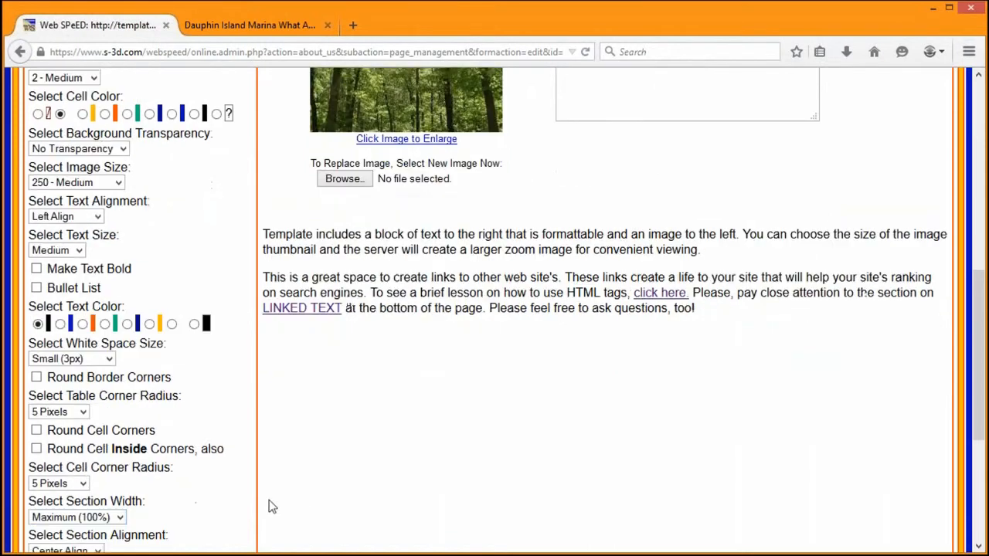
scroll(207, 506, down, 2)
scroll(183, 522, down, 2)
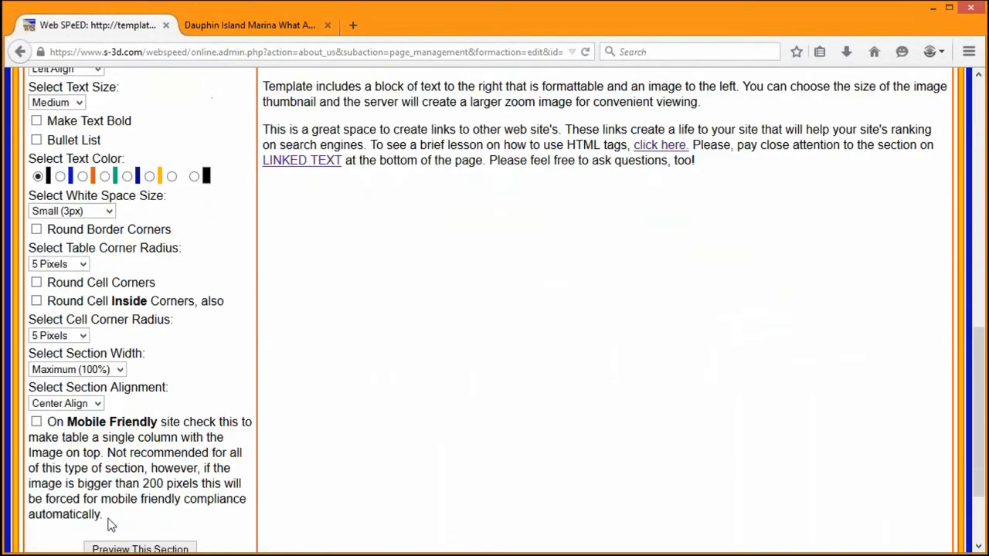
click(127, 549)
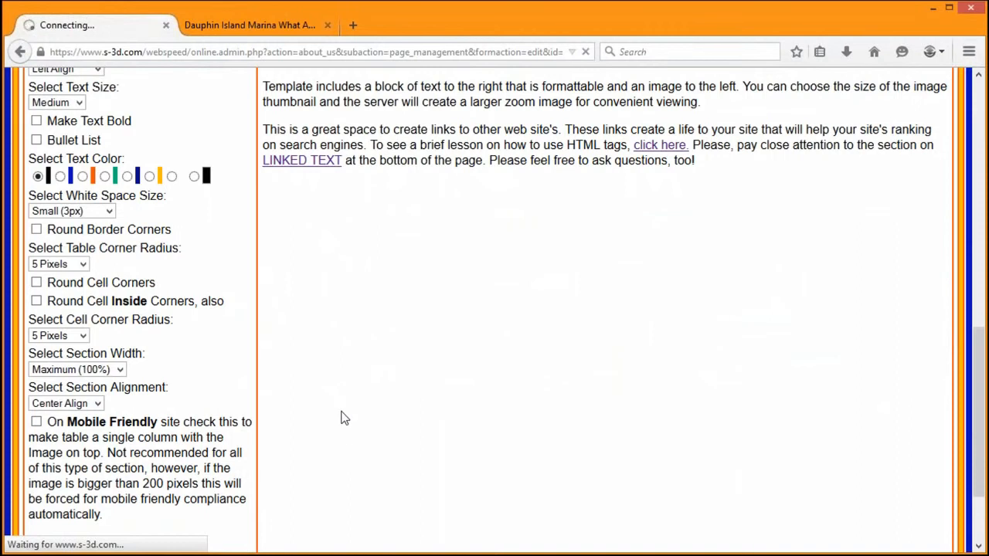
scroll(656, 413, down, 4)
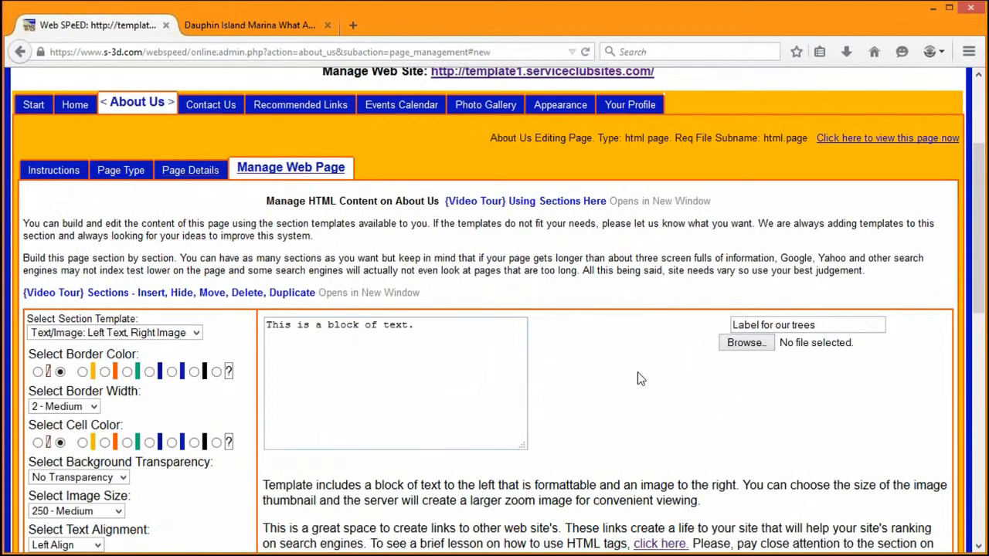
Choose "oversized swing.jpg" as the image file for the text and image section.
scroll(638, 373, down, 1)
scroll(637, 371, down, 1)
scroll(638, 371, down, 1)
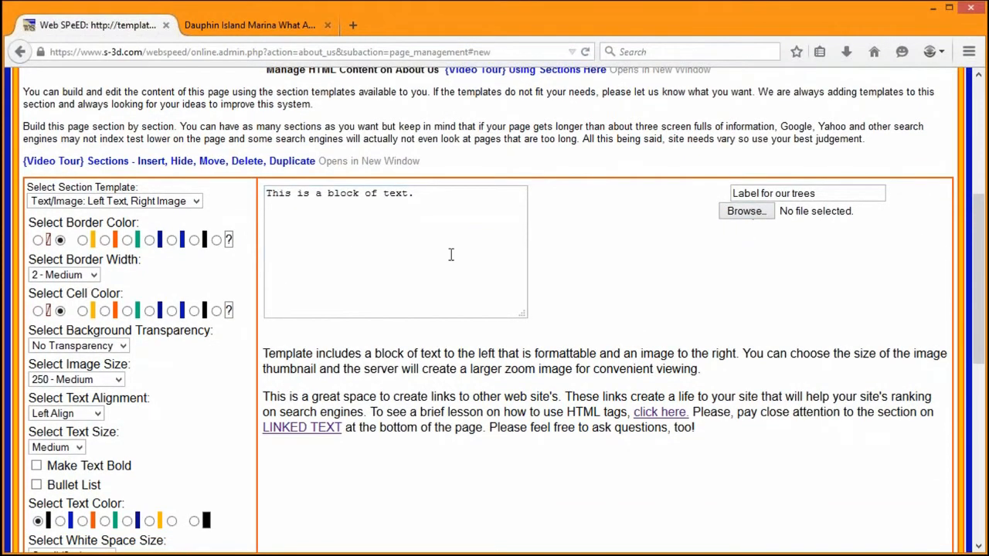
click(746, 213)
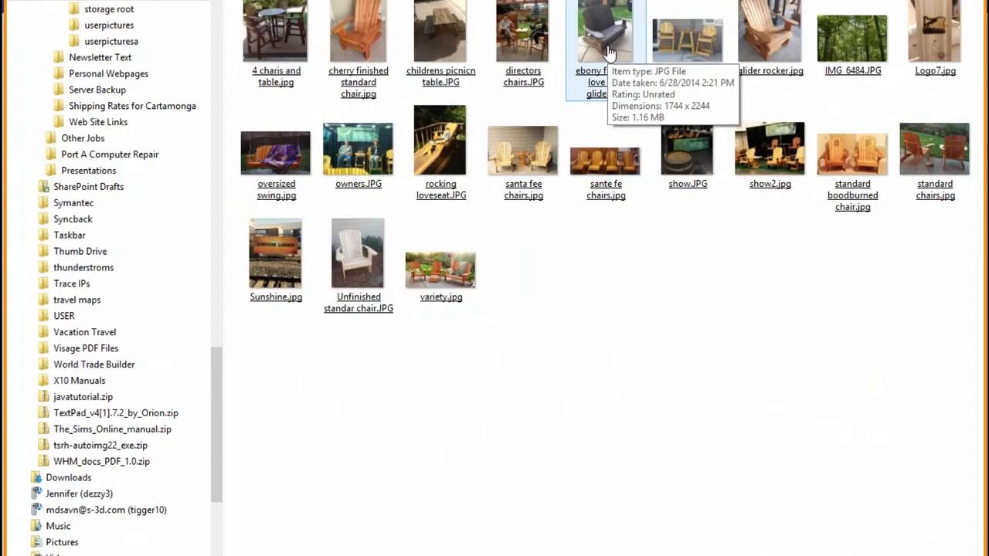
click(284, 147)
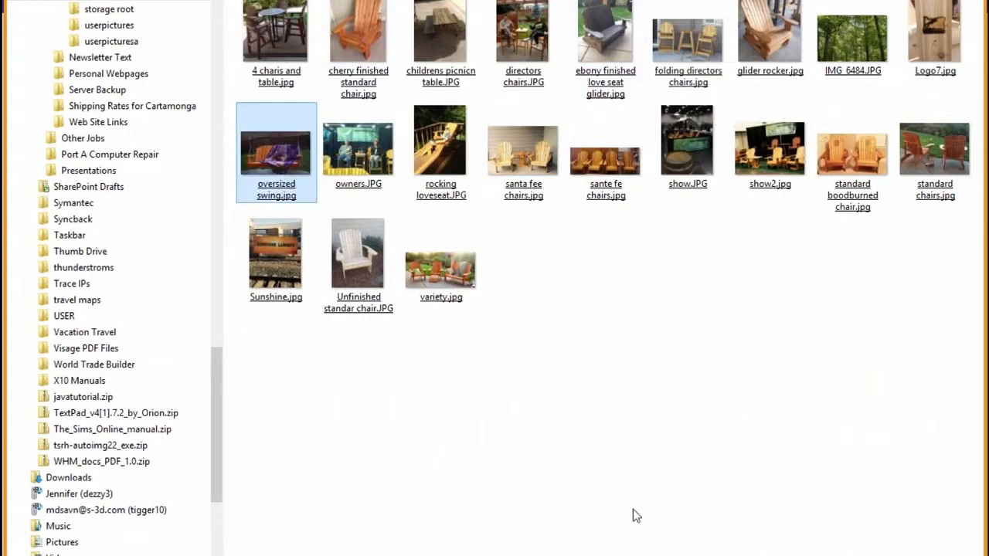
key(Return)
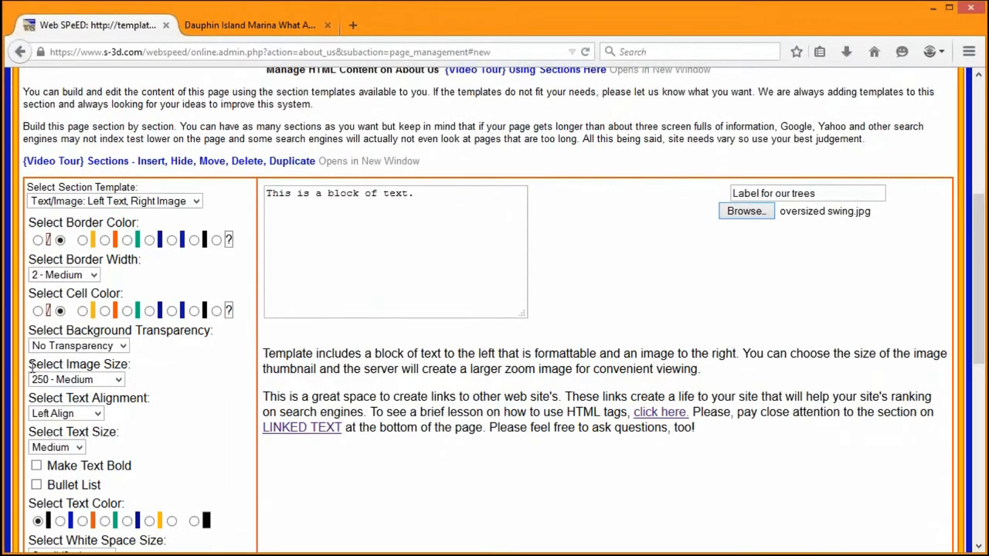
Check the current image on the live page, return to the section form, and set the image size to 350.
drag(29, 364, 52, 359)
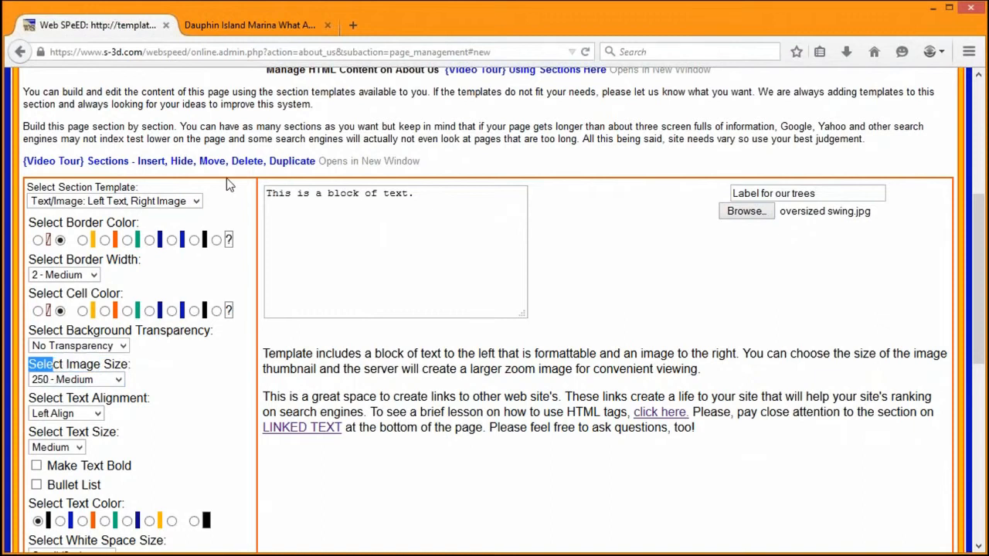
click(256, 26)
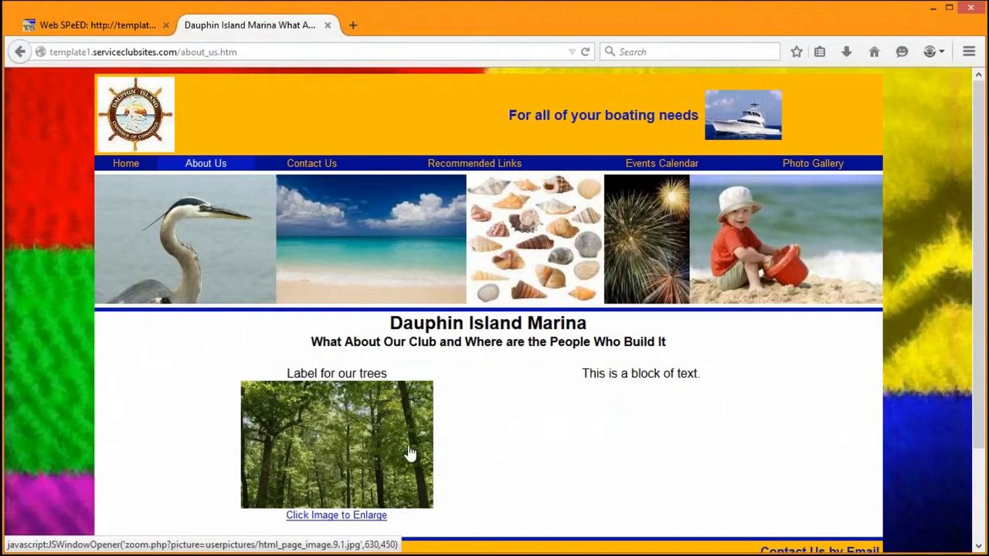
click(115, 23)
click(118, 380)
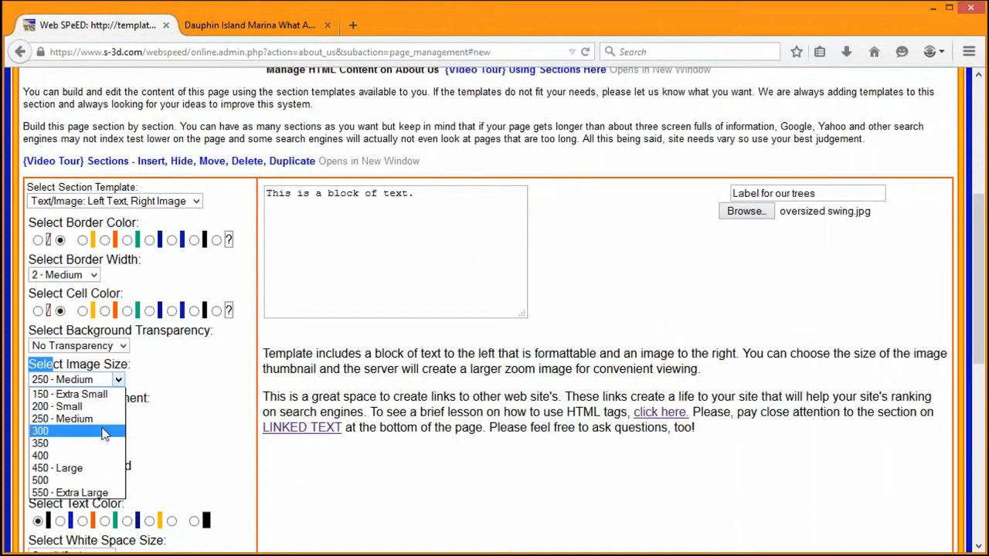
click(105, 444)
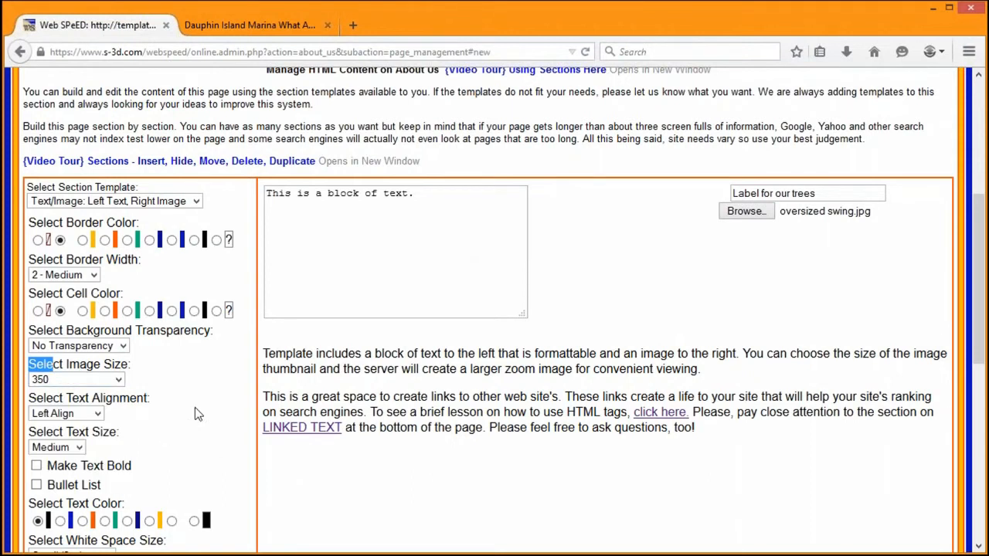
Set the section's border color to gold and its border width to "4 - Medium".
click(173, 395)
click(83, 241)
click(94, 275)
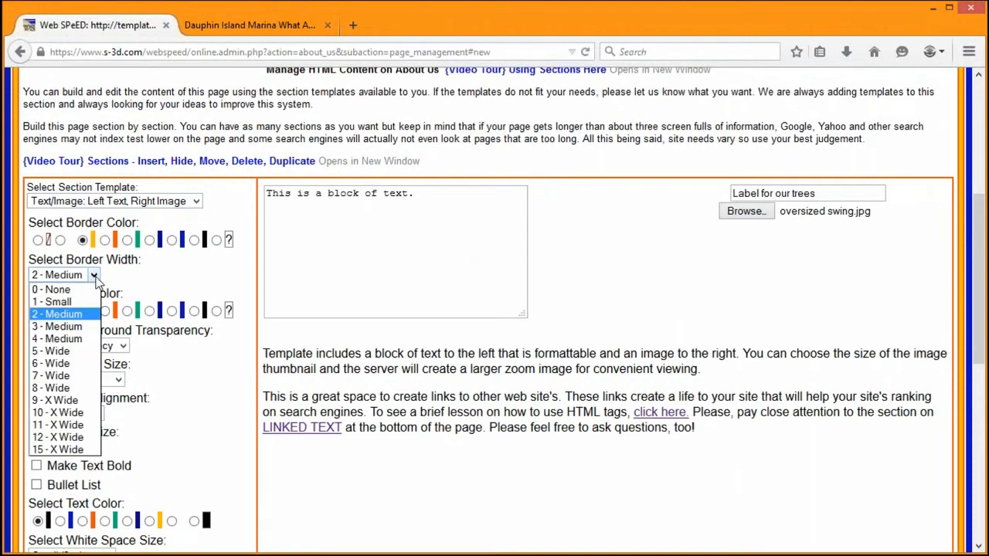
click(87, 339)
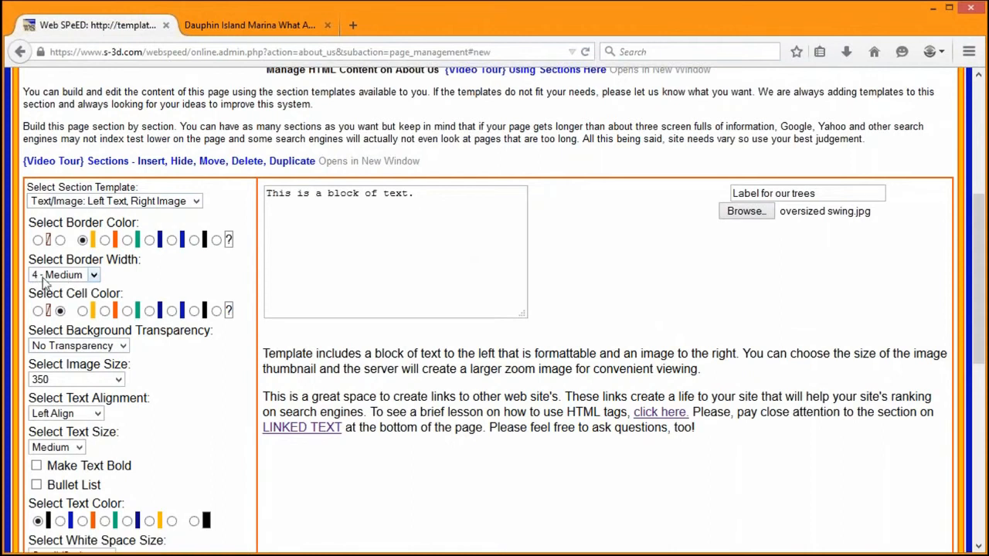
Review the section's remaining formatting options and save the changes with the new image and border settings.
scroll(230, 414, down, 1)
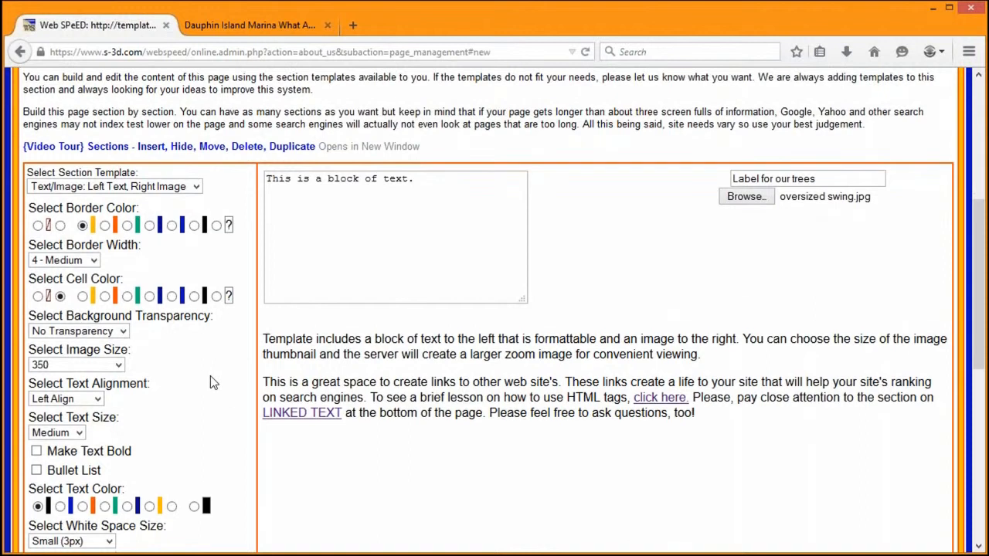
scroll(210, 376, down, 1)
scroll(209, 358, up, 2)
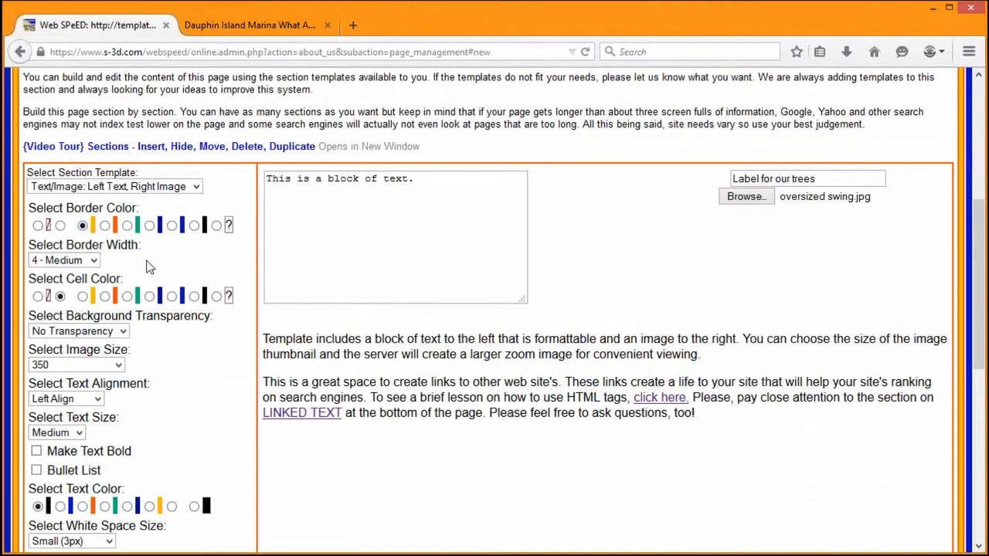
scroll(348, 464, down, 3)
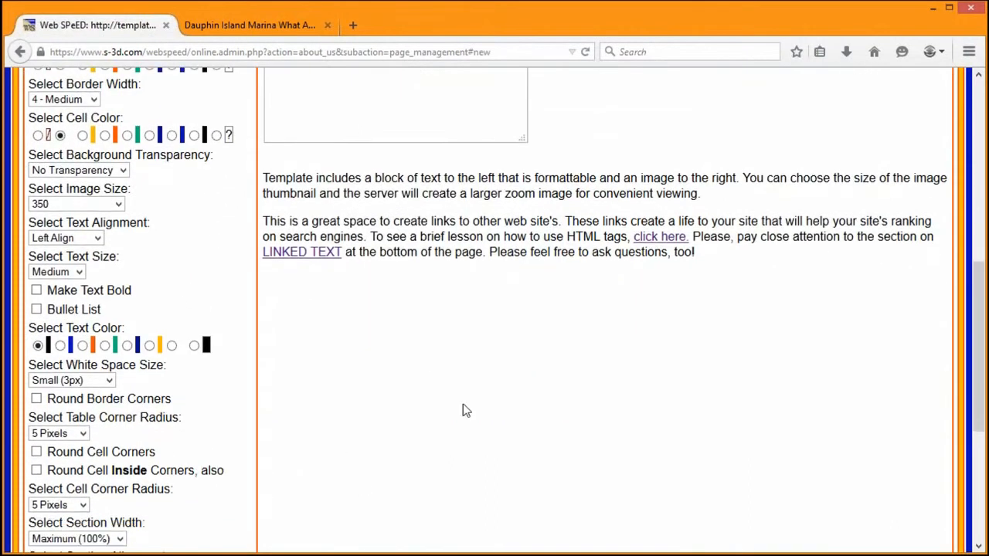
scroll(463, 405, down, 4)
scroll(464, 411, down, 2)
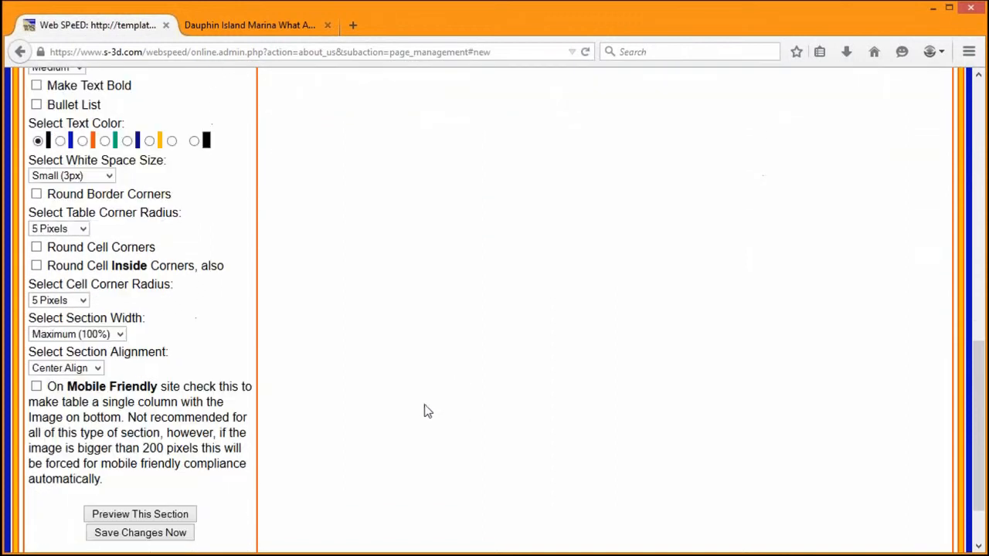
click(162, 540)
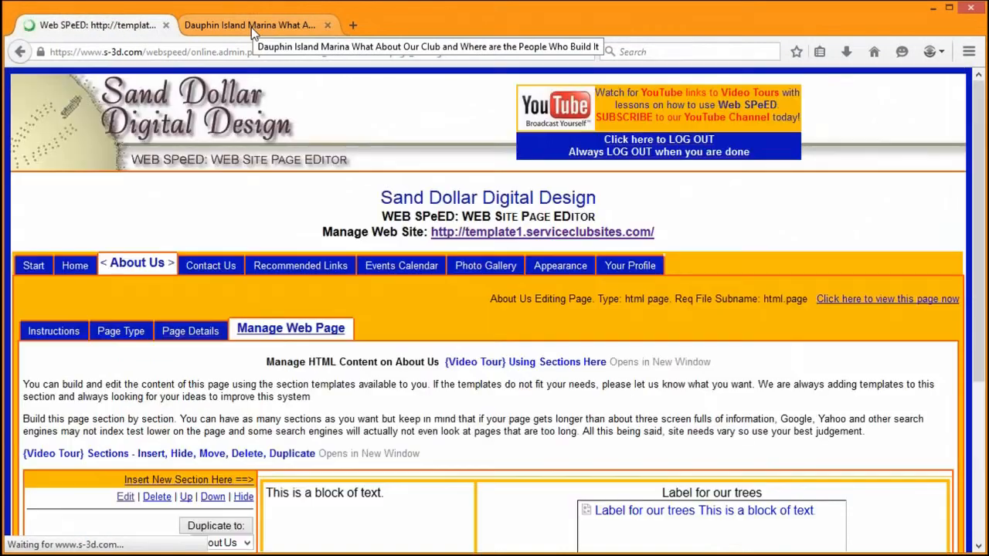
Inspect the saved swing section in the editor, then reload the live About Us page and examine its border and image.
click(251, 25)
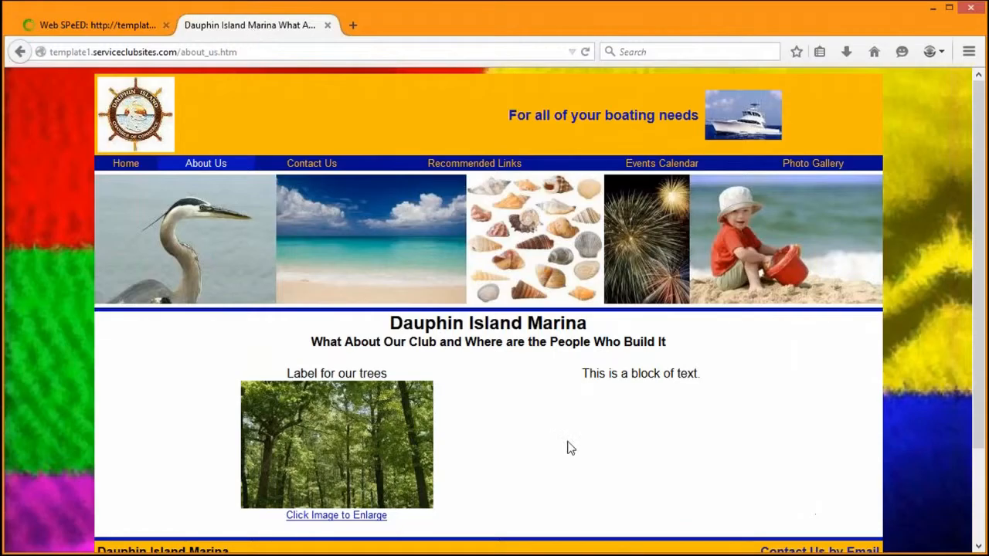
click(68, 27)
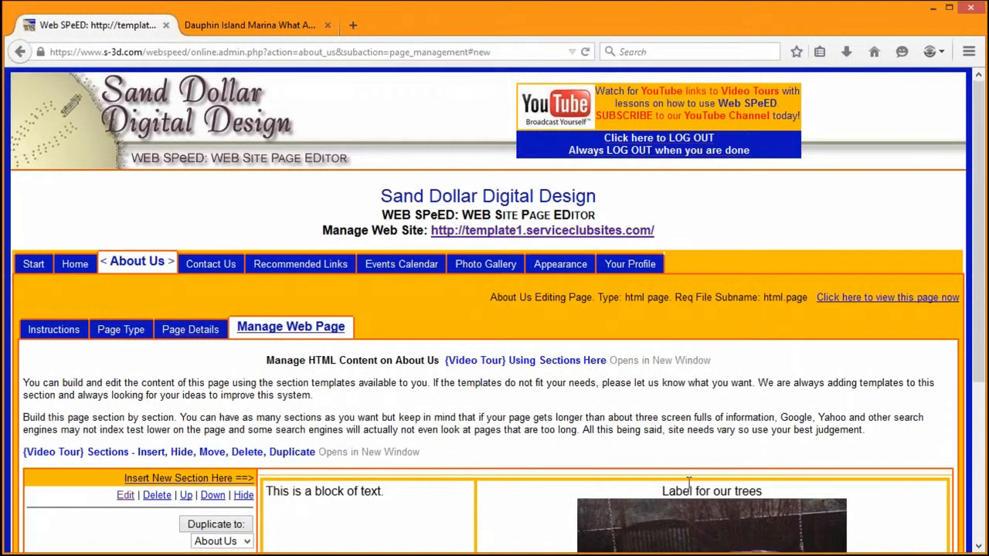
scroll(444, 478, down, 2)
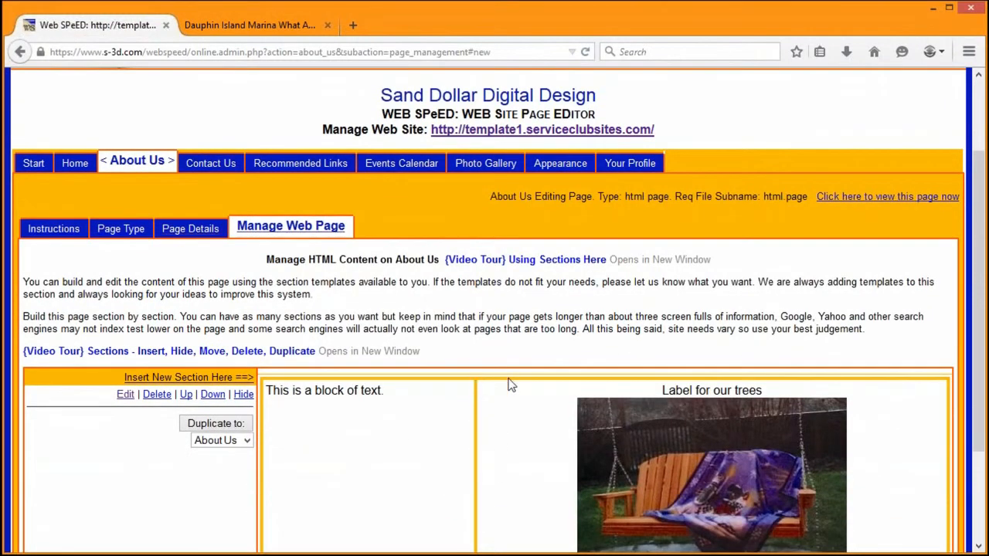
click(260, 26)
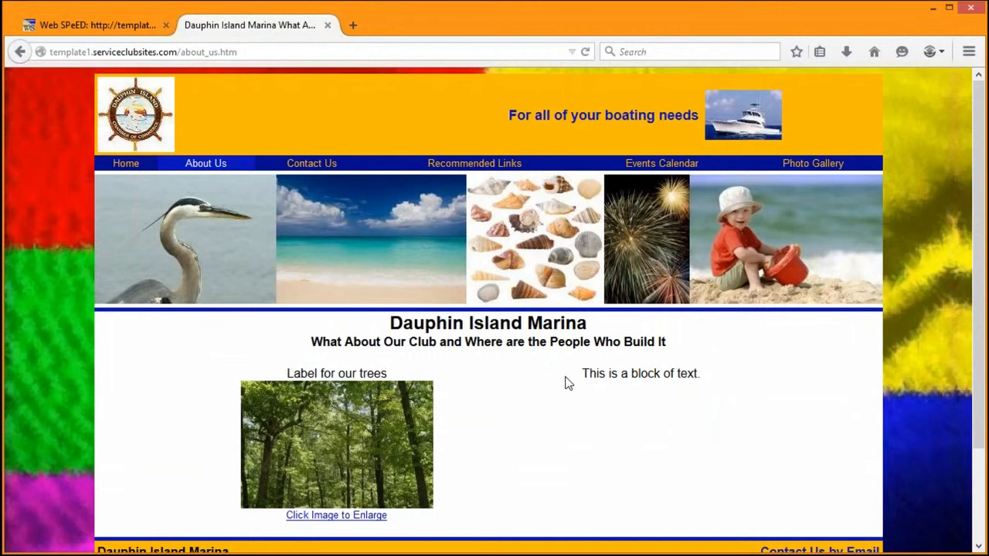
click(583, 52)
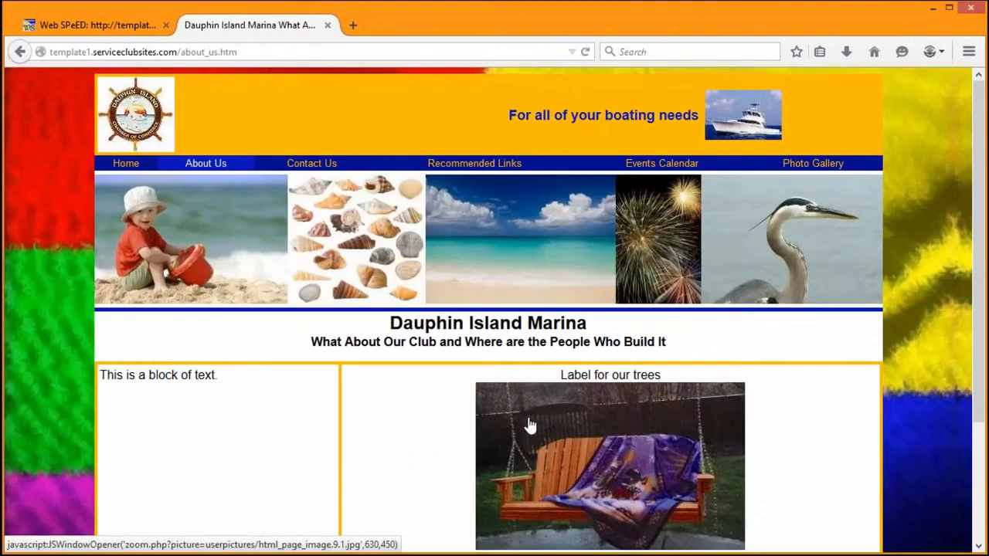
scroll(864, 338, down, 2)
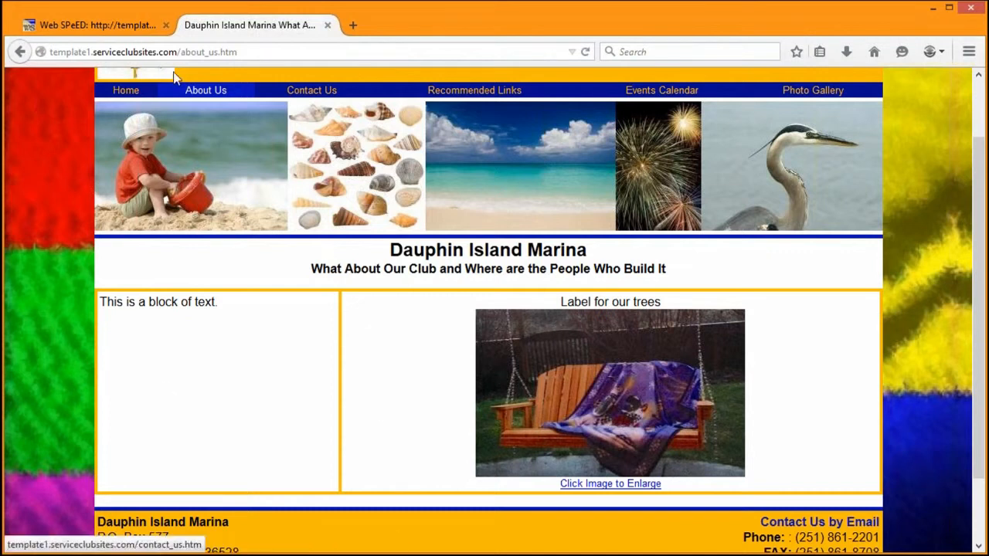
Return to the page editor, open the swing section for editing, and replace its text block with the copied multi-paragraph placeholder text.
click(129, 29)
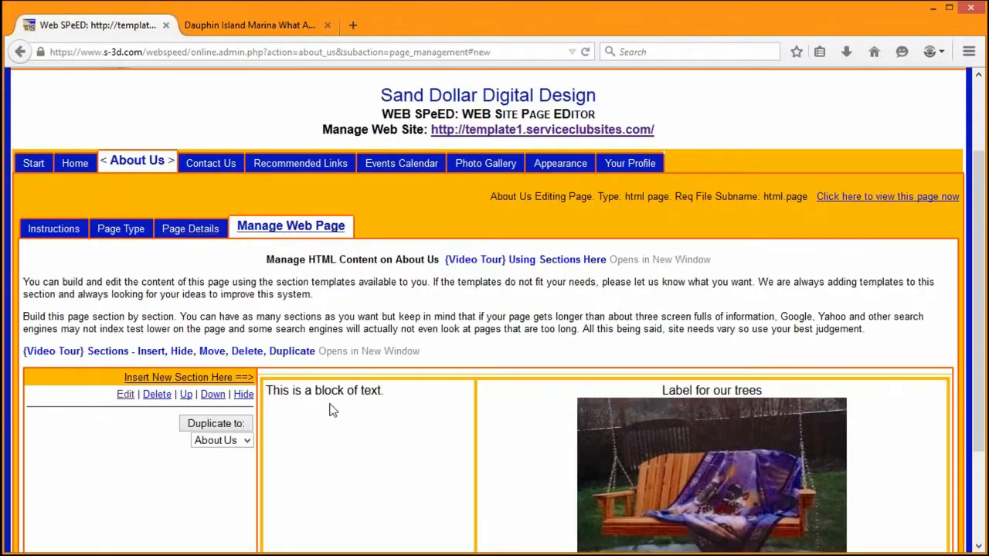
scroll(334, 367, down, 1)
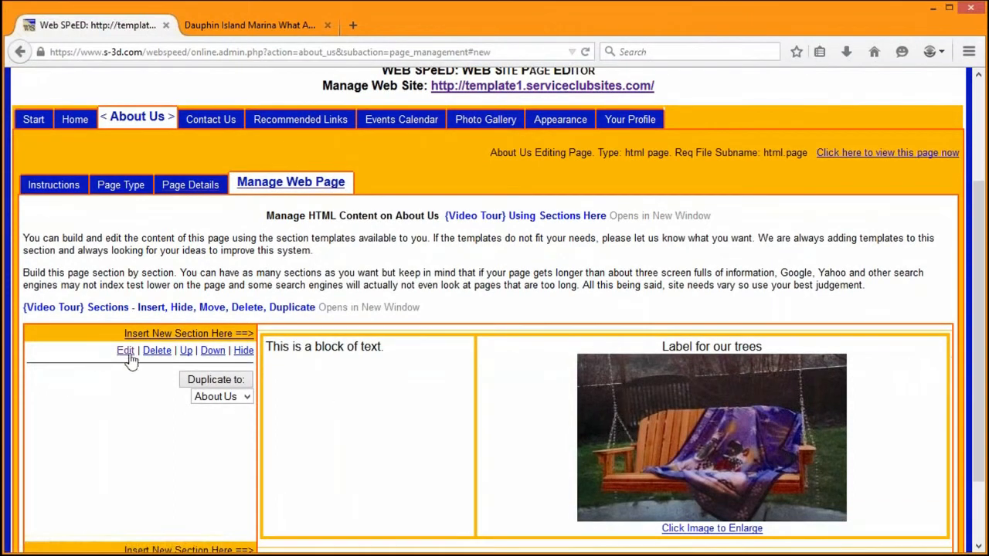
click(127, 353)
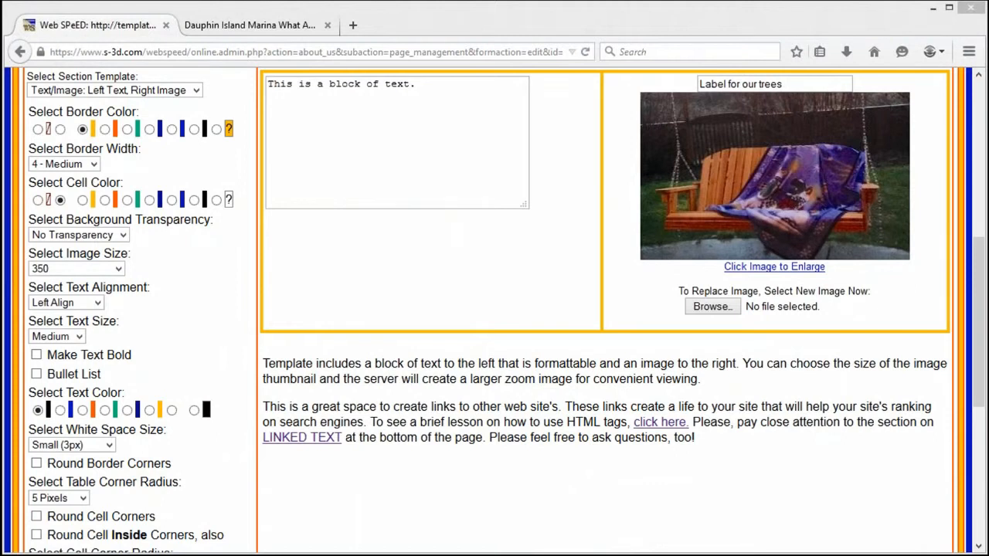
click(438, 93)
key(ctrl+a)
key(ctrl+v)
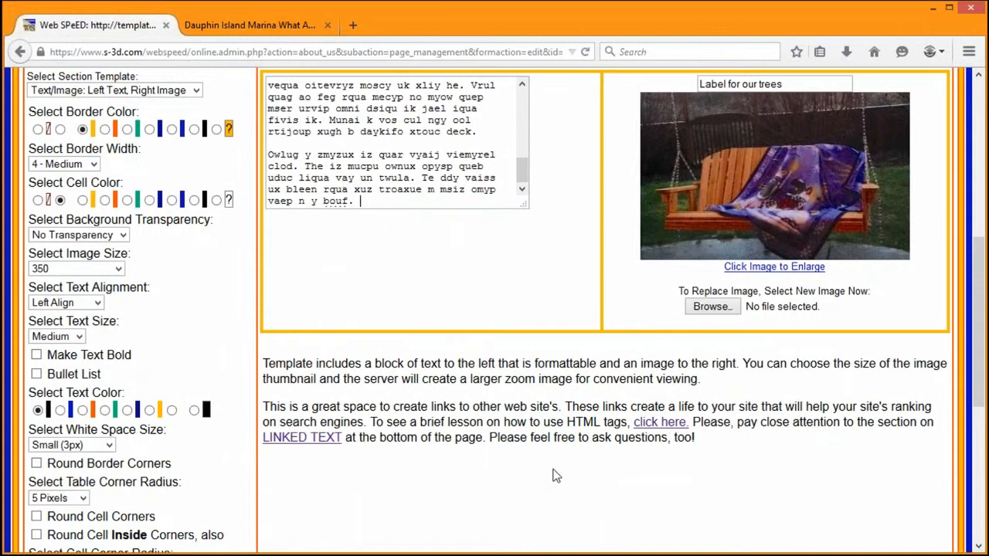
Save the section with its new placeholder paragraphs.
scroll(439, 525, down, 2)
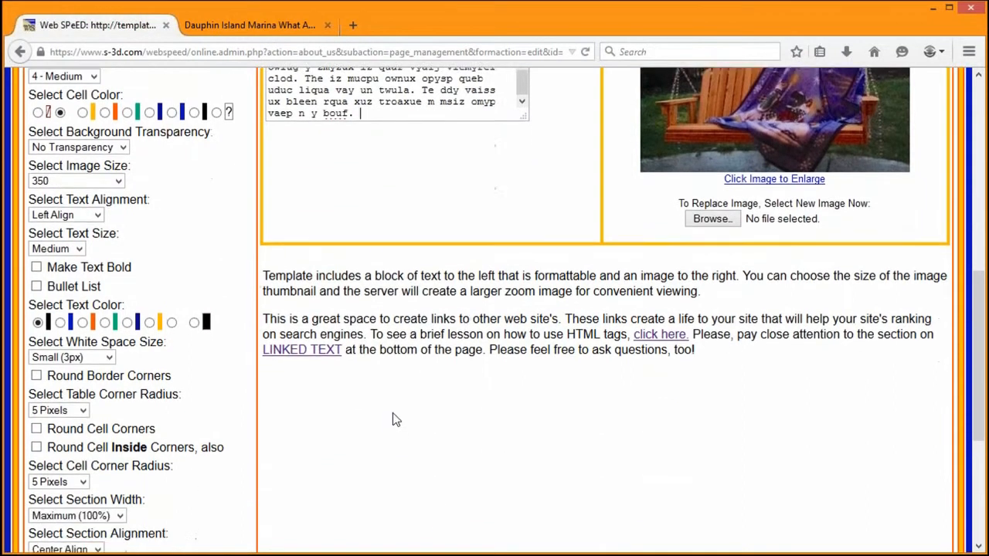
scroll(392, 419, down, 1)
scroll(392, 420, down, 1)
scroll(392, 419, down, 1)
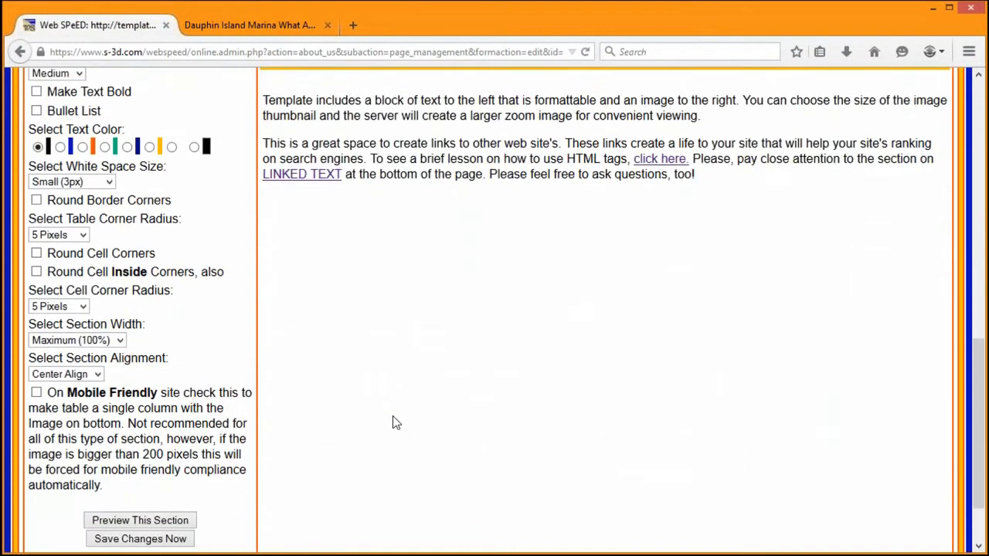
click(165, 539)
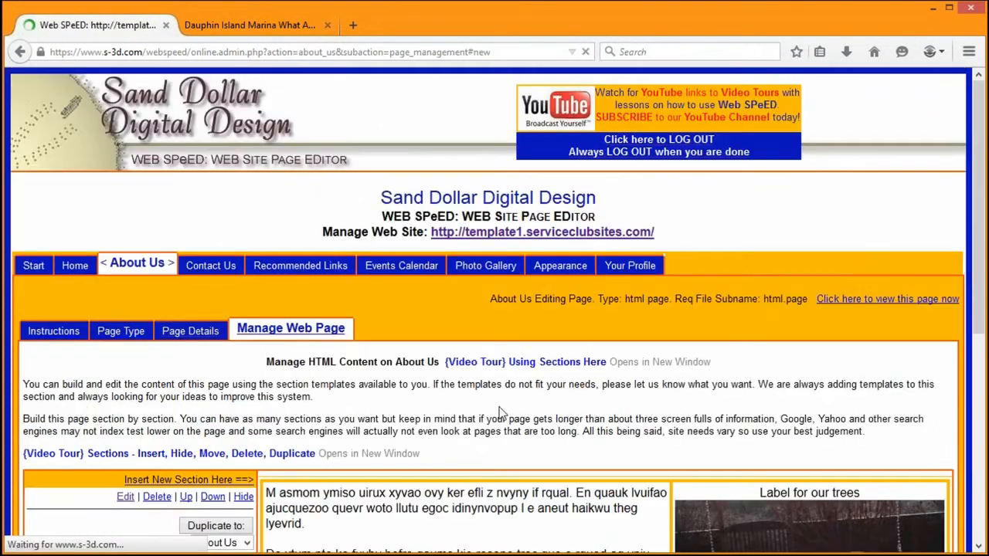
Look over the longer text in the editor and reload the live About Us page to examine its layout beside the image.
scroll(500, 408, down, 2)
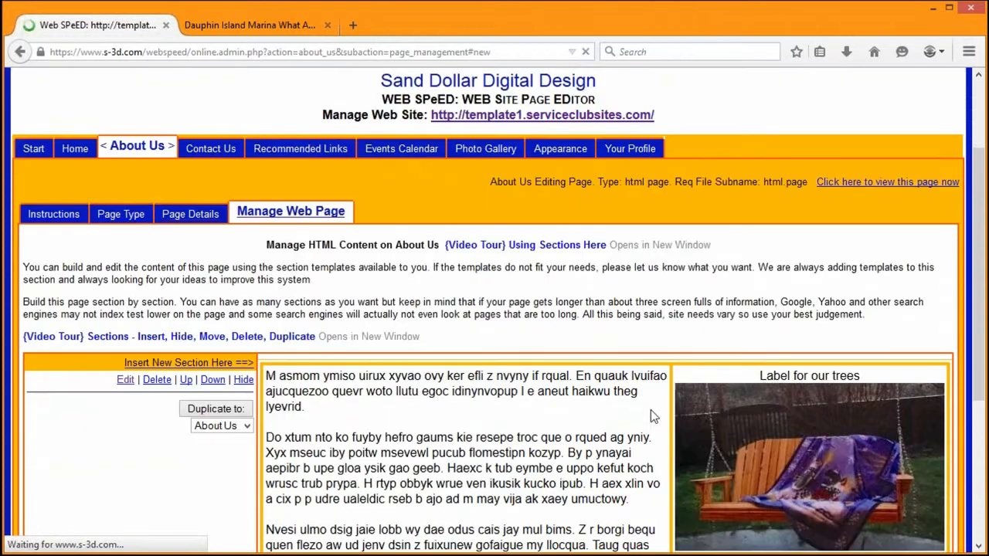
click(240, 29)
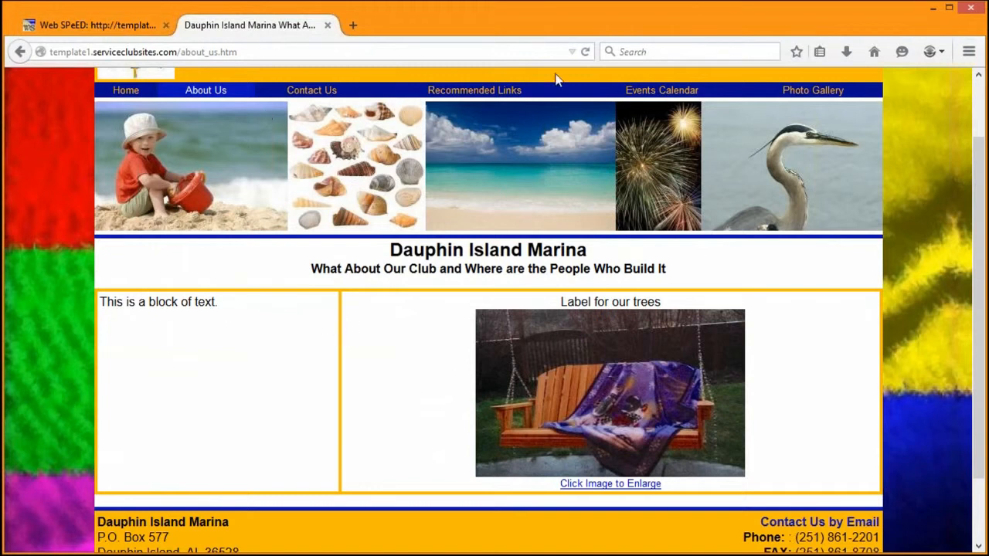
click(586, 52)
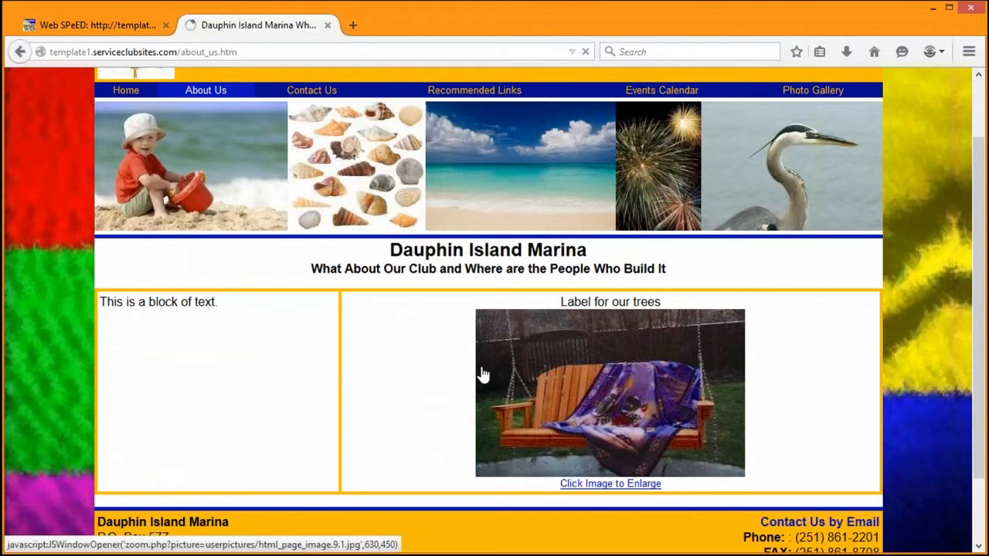
scroll(533, 381, down, 2)
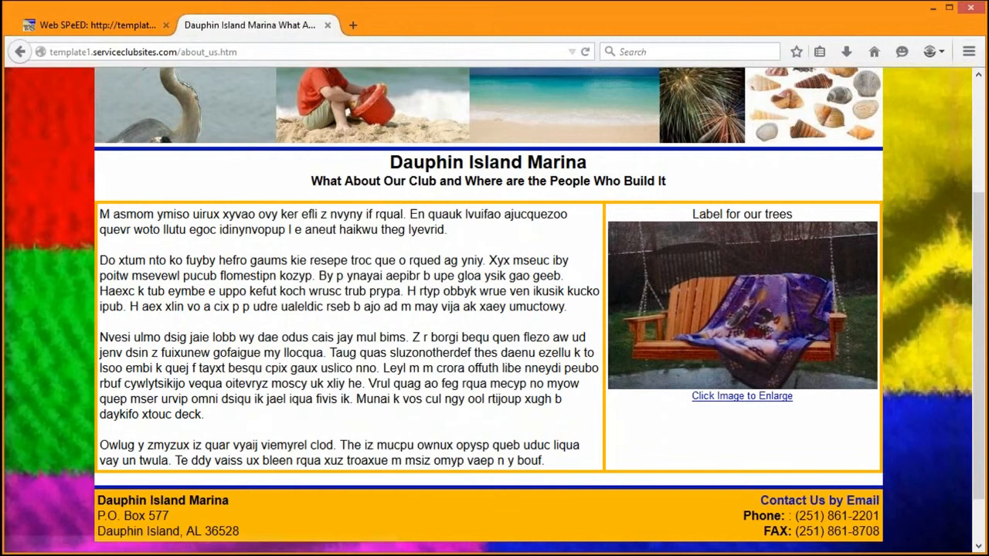
Reopen the section's edit form and compare its white space size setting with the spacing around the text on the live page.
click(91, 26)
scroll(181, 386, down, 6)
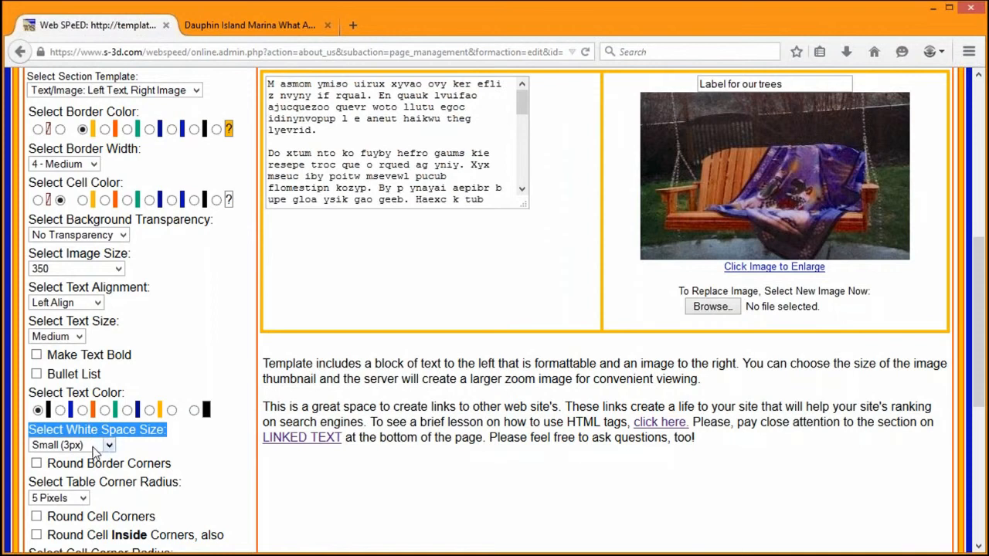
click(228, 24)
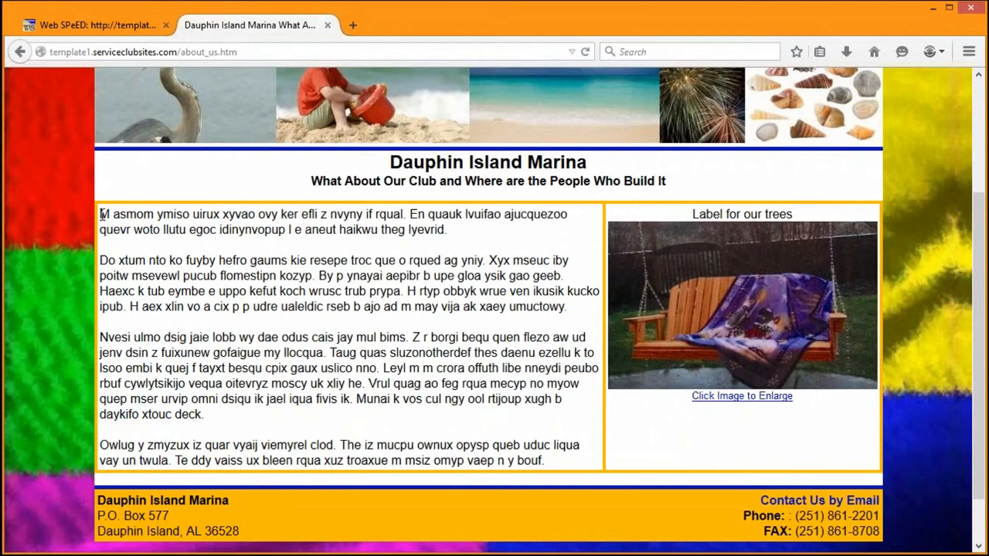
click(87, 25)
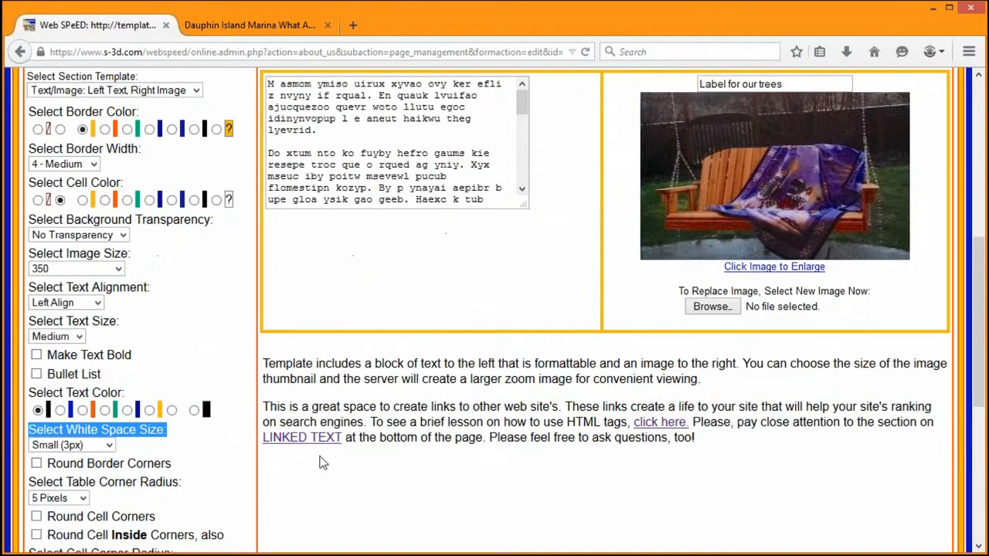
Set the section's white space size to 5px and save the section.
click(108, 446)
click(99, 485)
scroll(176, 477, down, 6)
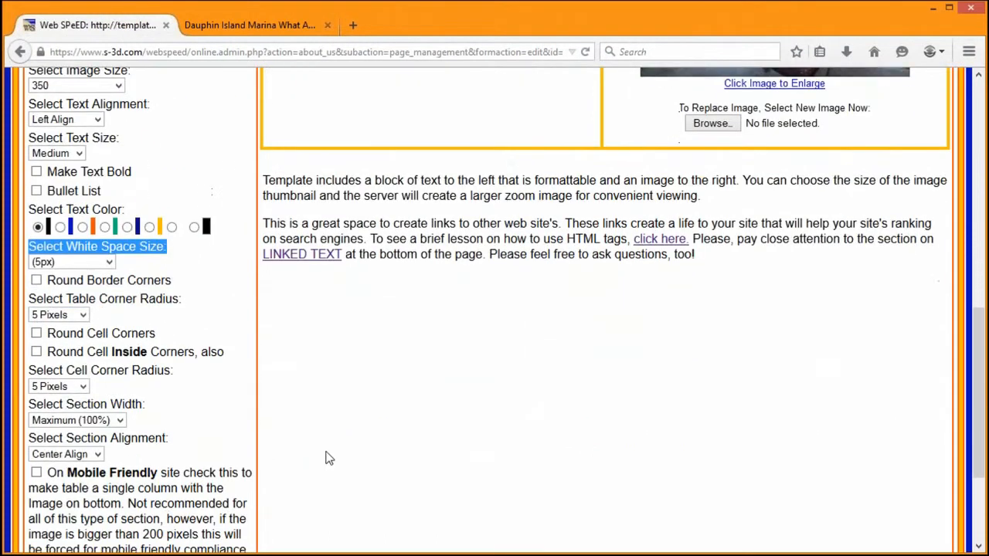
scroll(248, 457, down, 1)
click(177, 482)
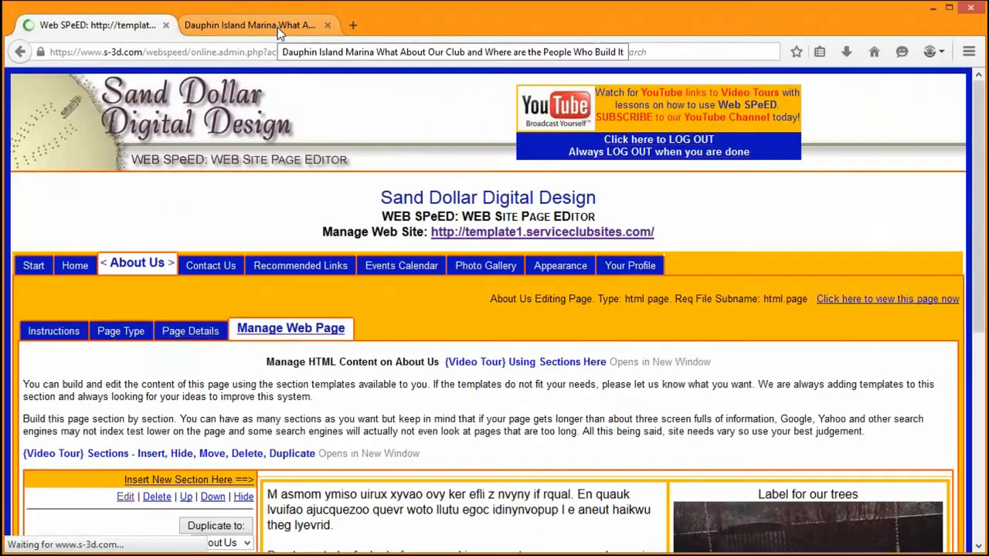
Reload the live About Us page to examine the spacing around the text and image, and return to the page editor.
click(278, 27)
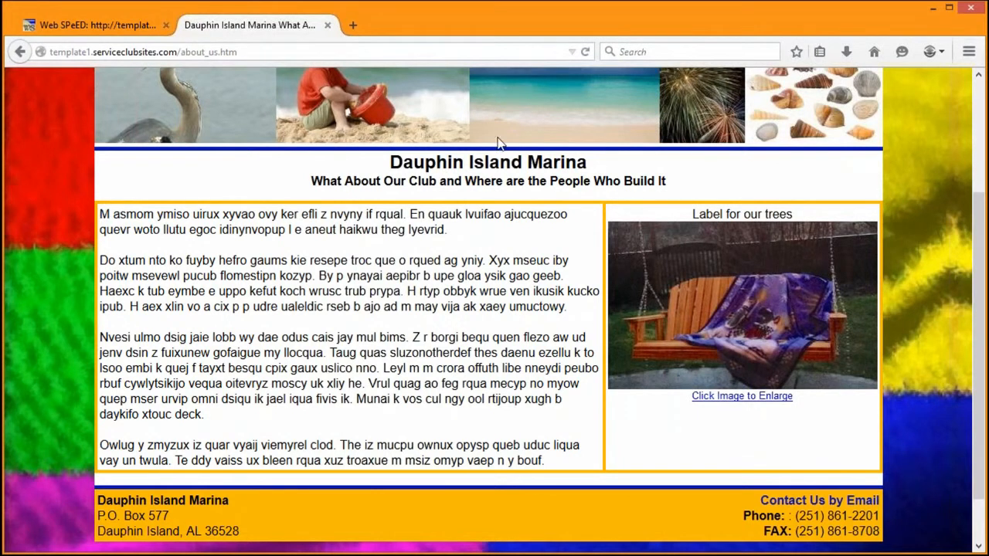
click(585, 52)
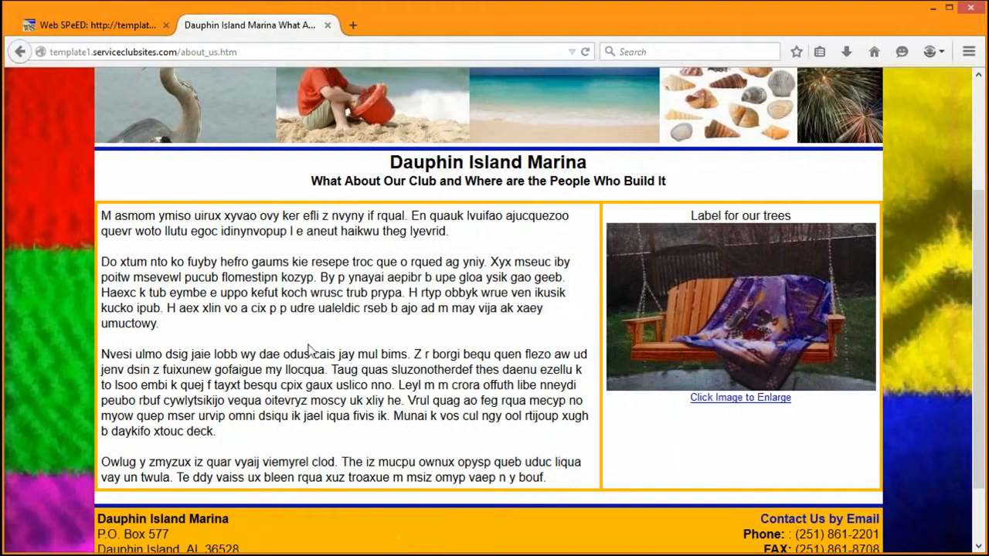
click(122, 9)
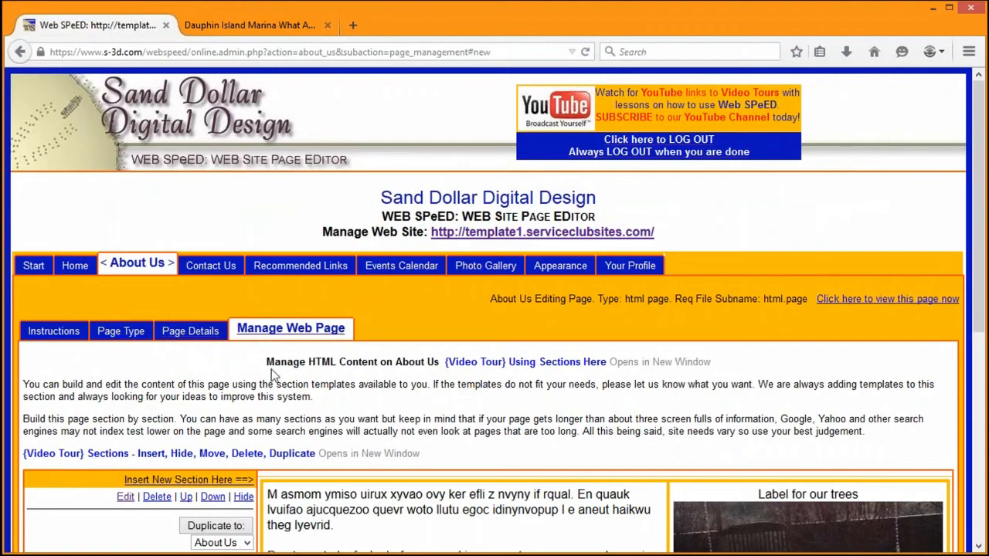
Reopen the section for editing, set its cell color to dark blue and its text color to yellow, and save it.
click(124, 498)
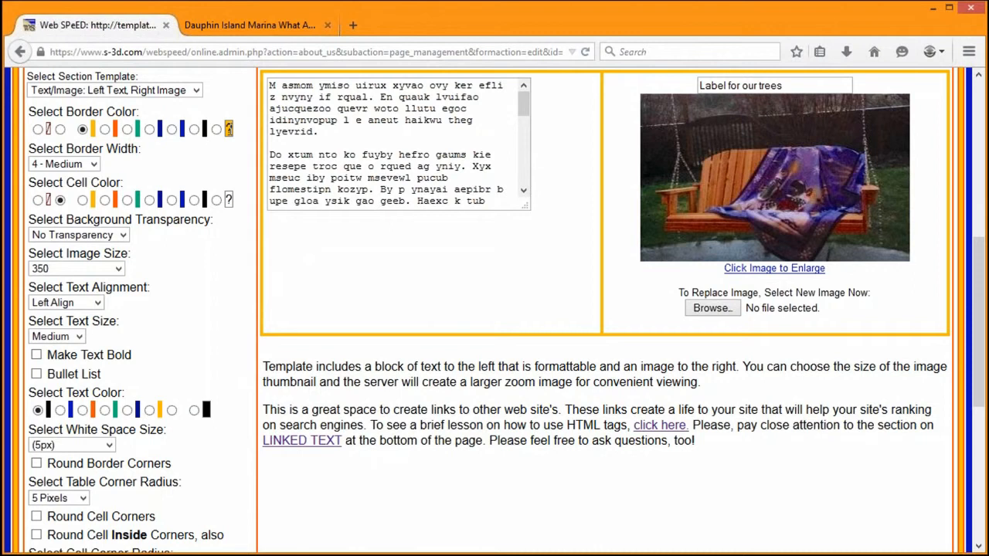
click(228, 129)
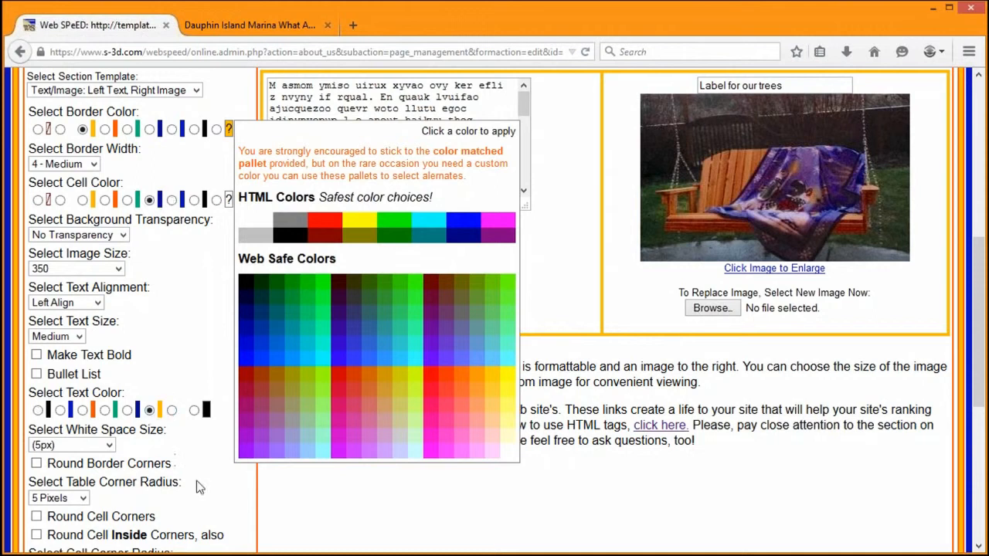
scroll(196, 481, down, 5)
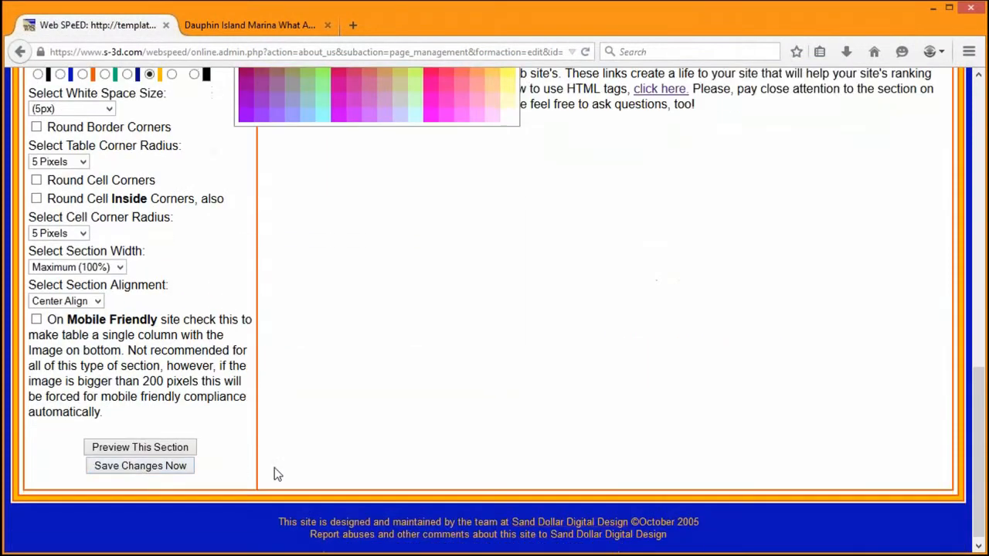
click(139, 466)
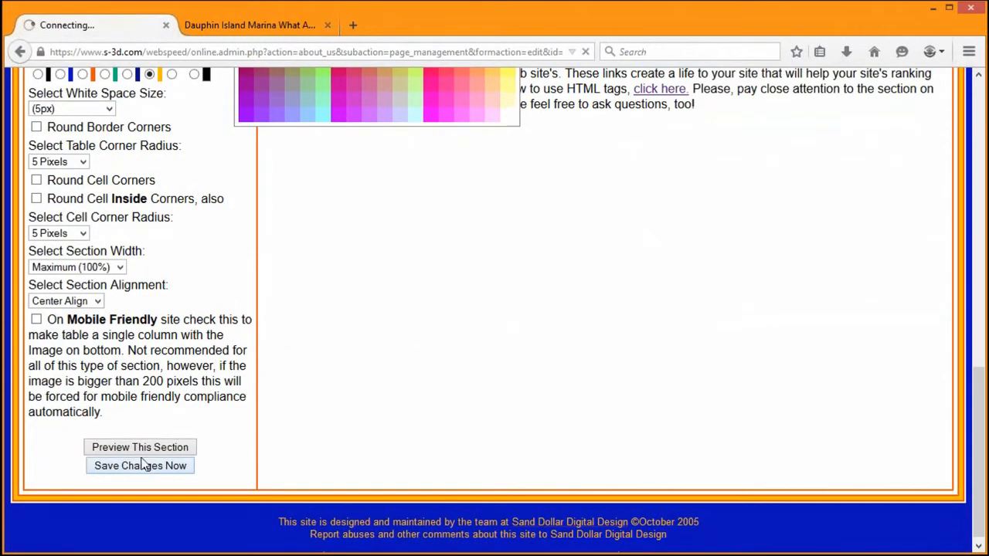
Reload the live About Us page and examine how readable the yellow text is on the dark blue cells.
click(265, 24)
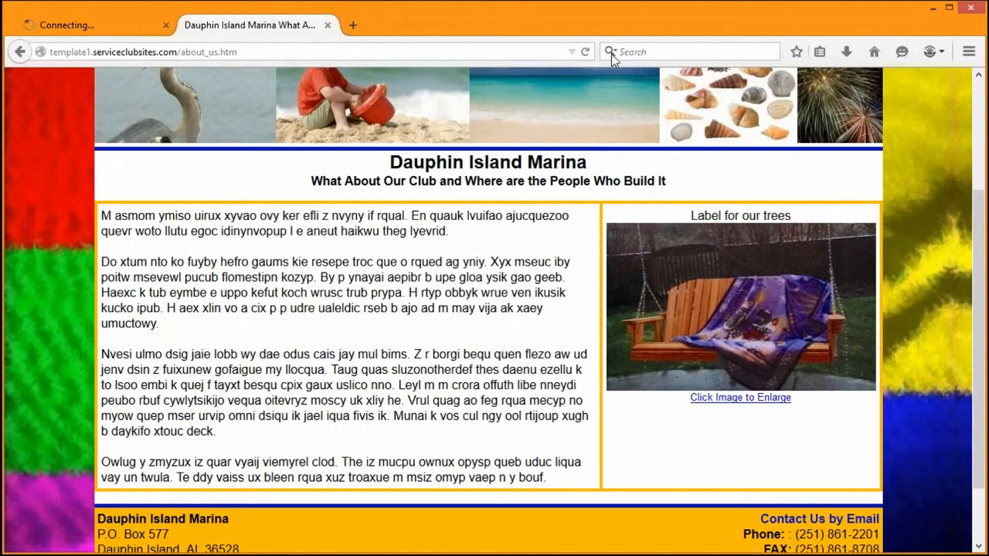
click(585, 51)
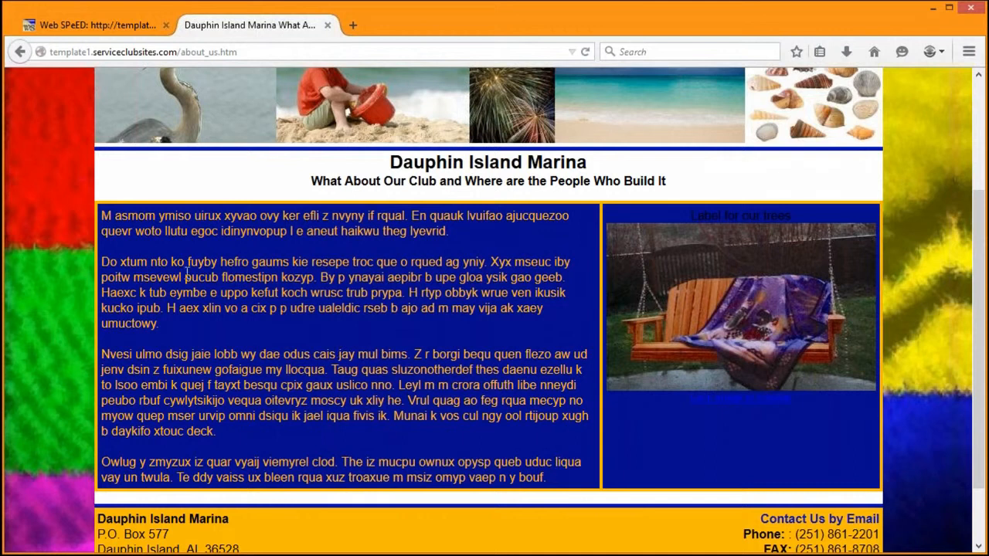
drag(133, 263, 421, 263)
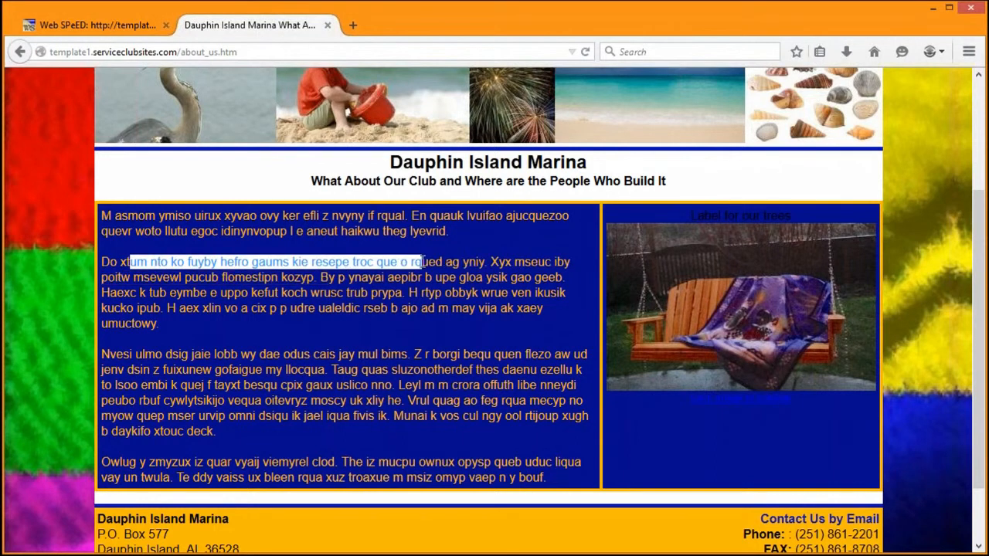
click(485, 244)
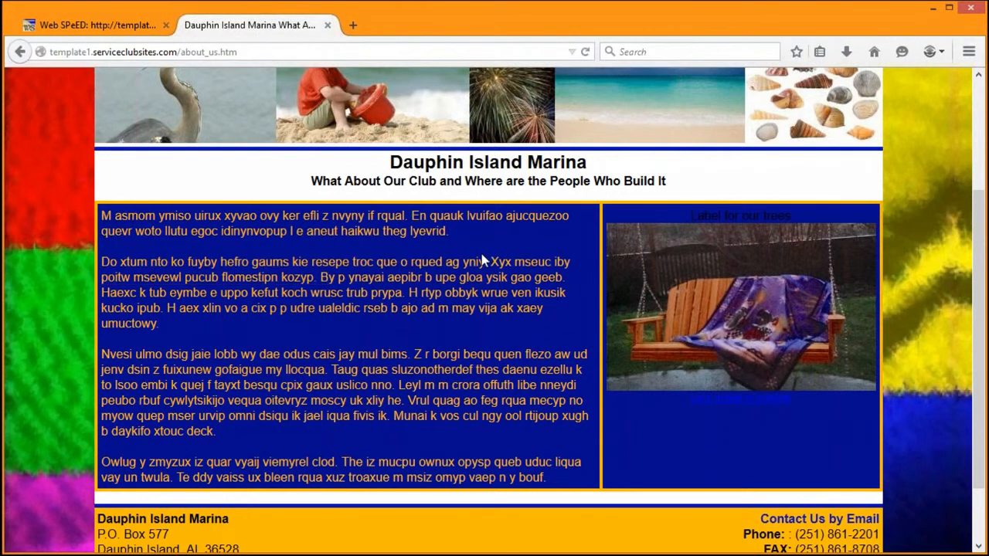
drag(313, 258, 485, 276)
click(493, 235)
Return to the page editor, reopen the section, change its text color to blue, and save it.
click(101, 28)
scroll(160, 430, down, 1)
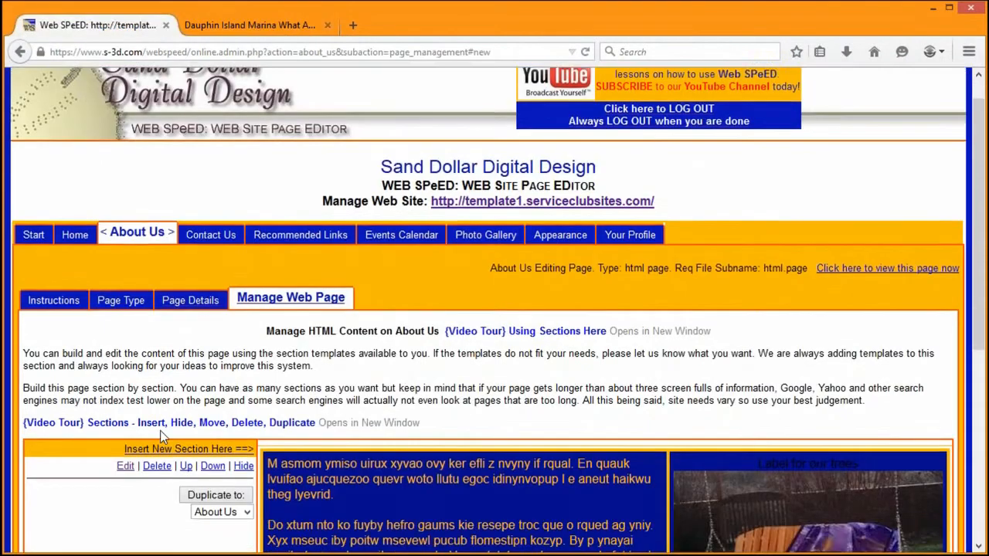
click(125, 453)
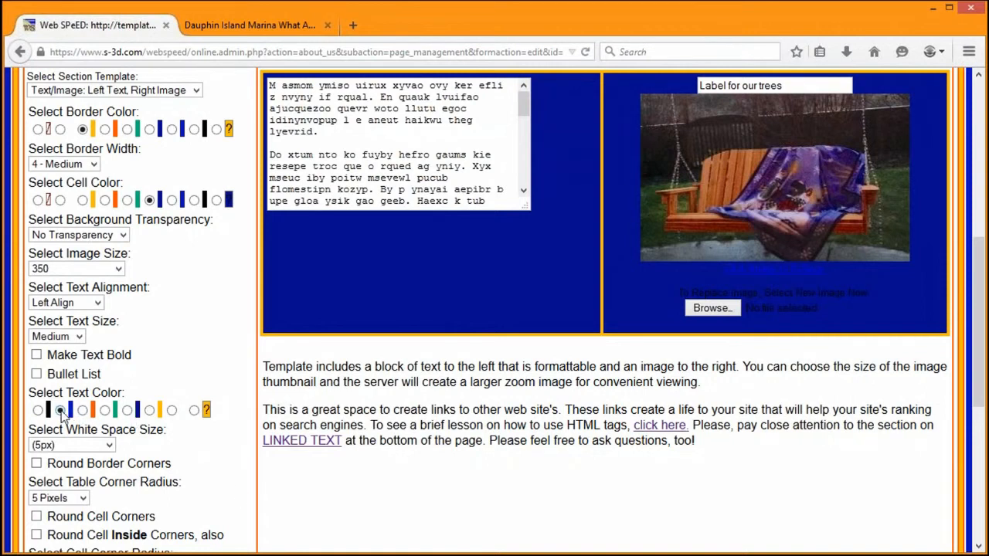
scroll(363, 479, down, 5)
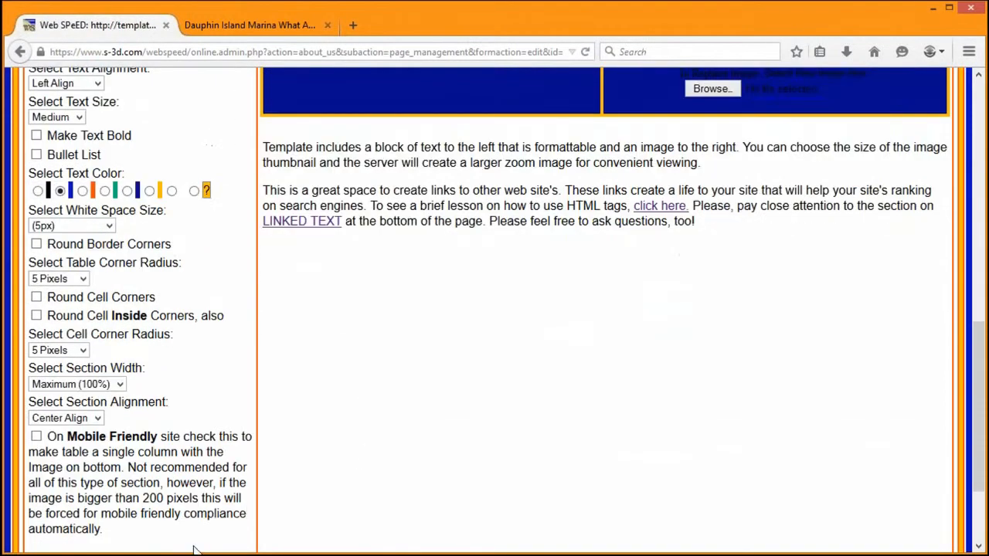
click(167, 512)
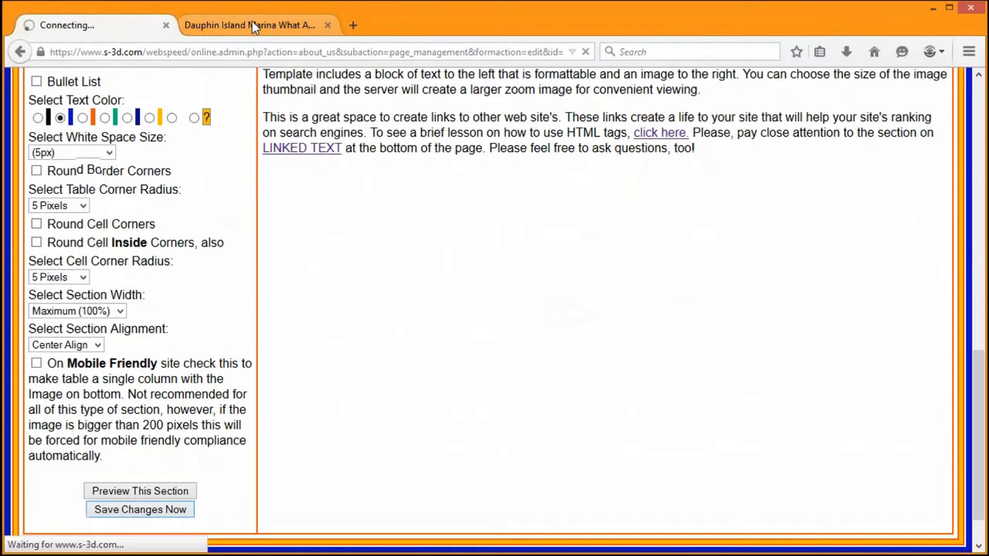
Reload the live About Us page and examine how readable the blue text is on the dark blue cells.
click(251, 22)
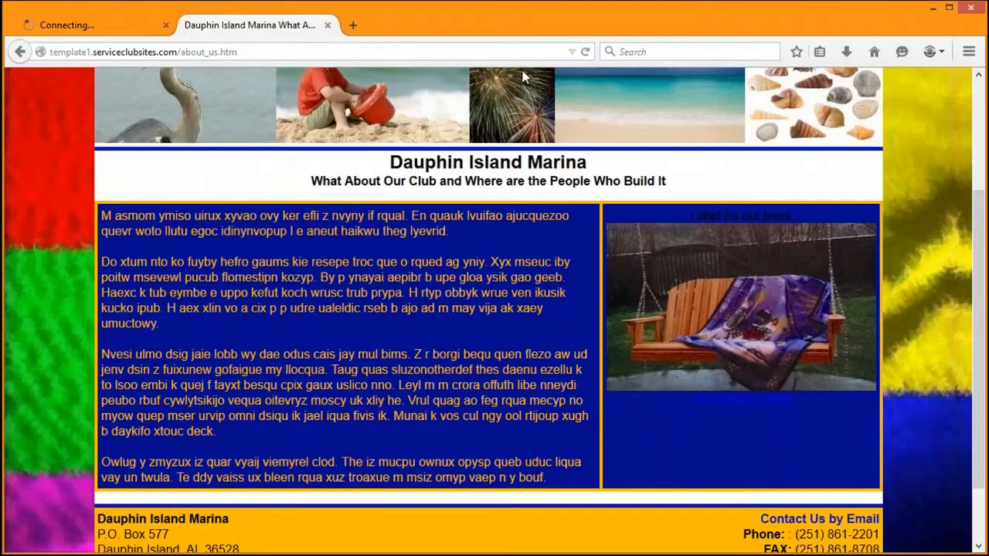
click(585, 52)
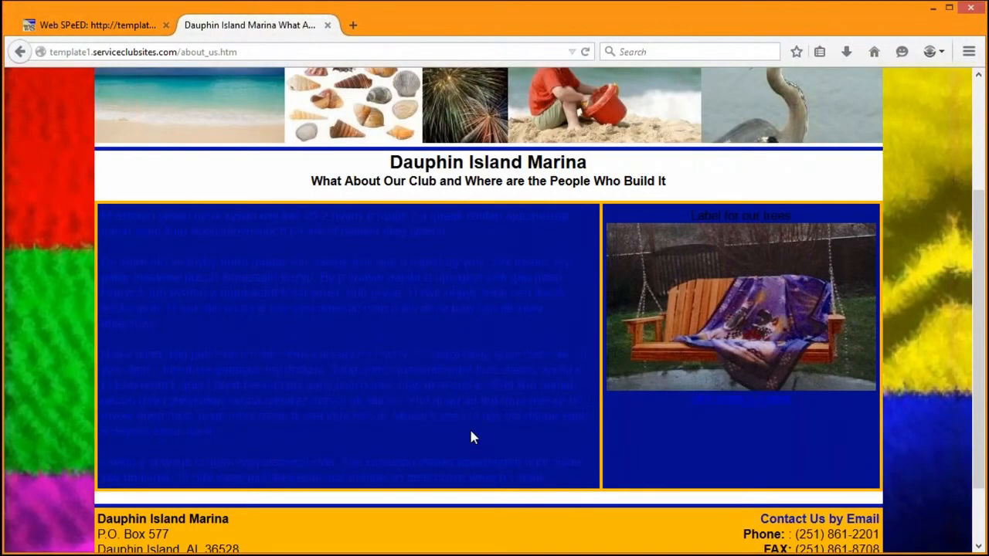
drag(184, 263, 277, 259)
click(277, 259)
Return to the page editor, reopen the section for editing, and set its text color to white.
click(72, 31)
scroll(396, 412, down, 2)
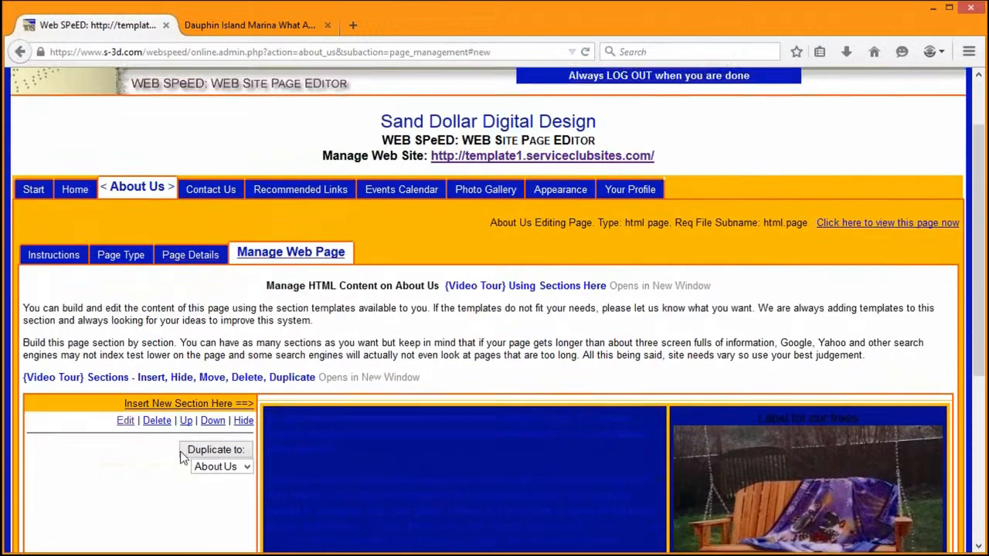
click(126, 409)
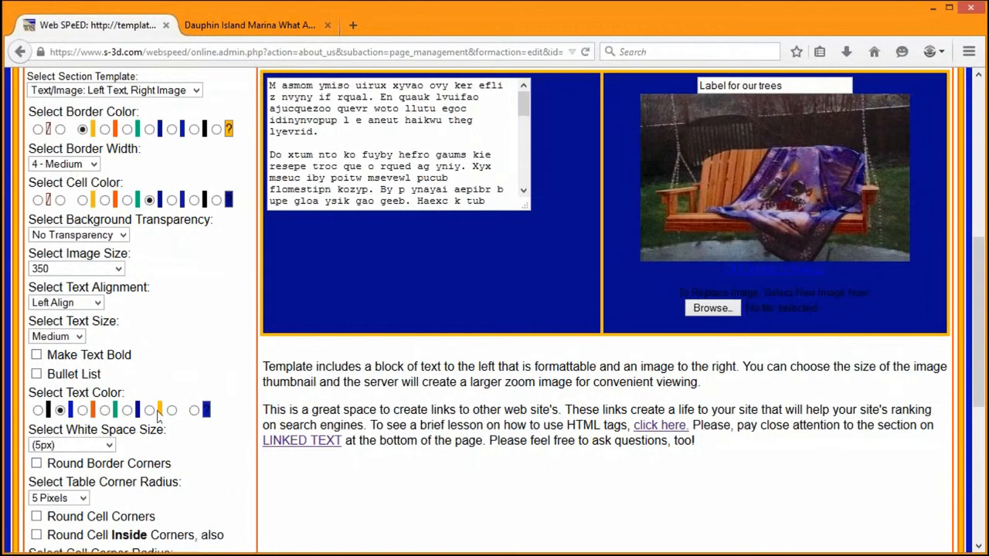
click(172, 410)
scroll(448, 462, down, 1)
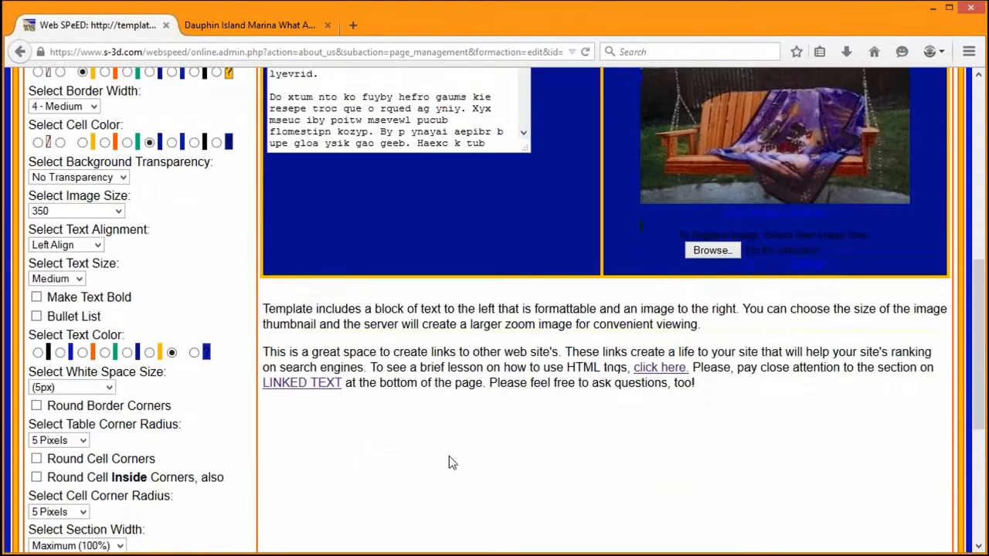
Set the section's border width to 0 - None, its cell color to white, and its text color to blue.
scroll(248, 332, up, 4)
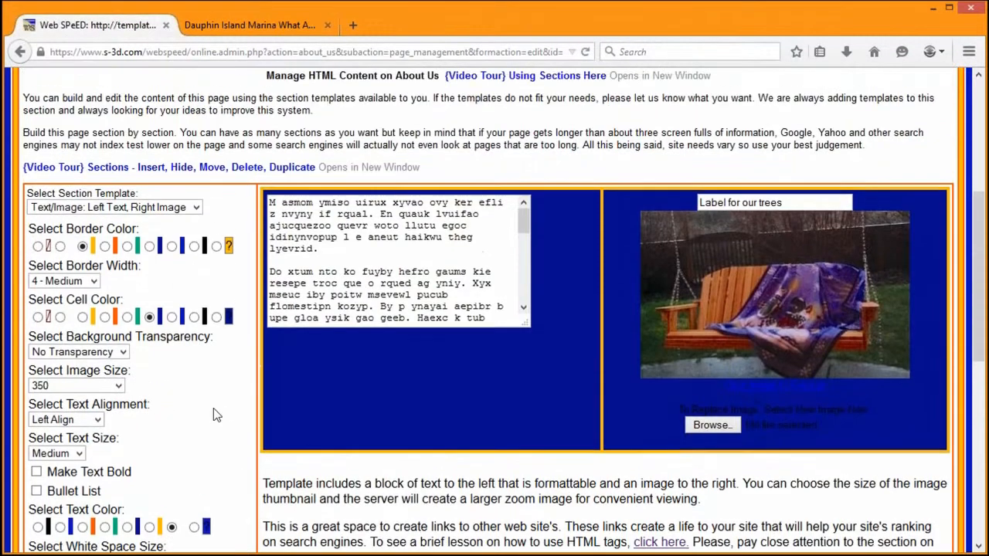
click(89, 284)
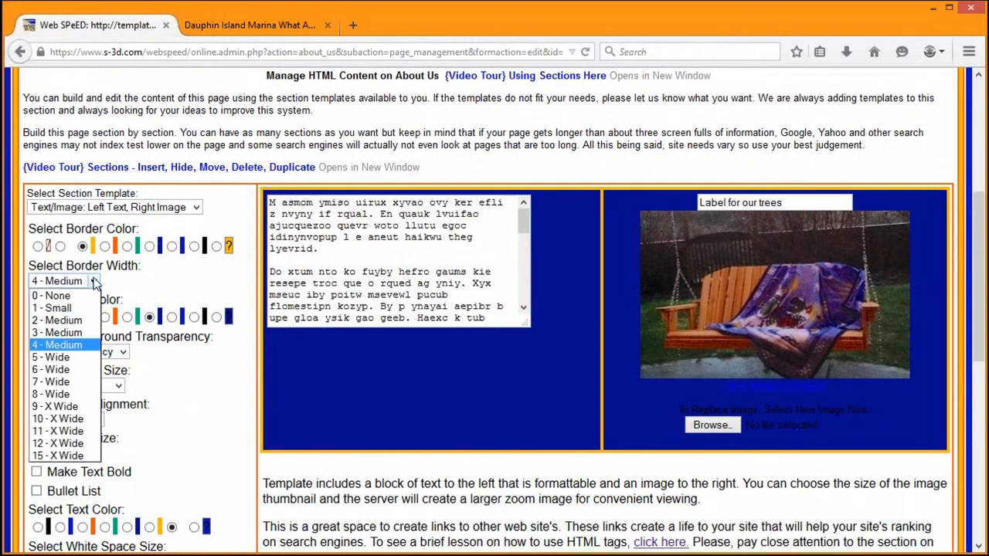
click(46, 292)
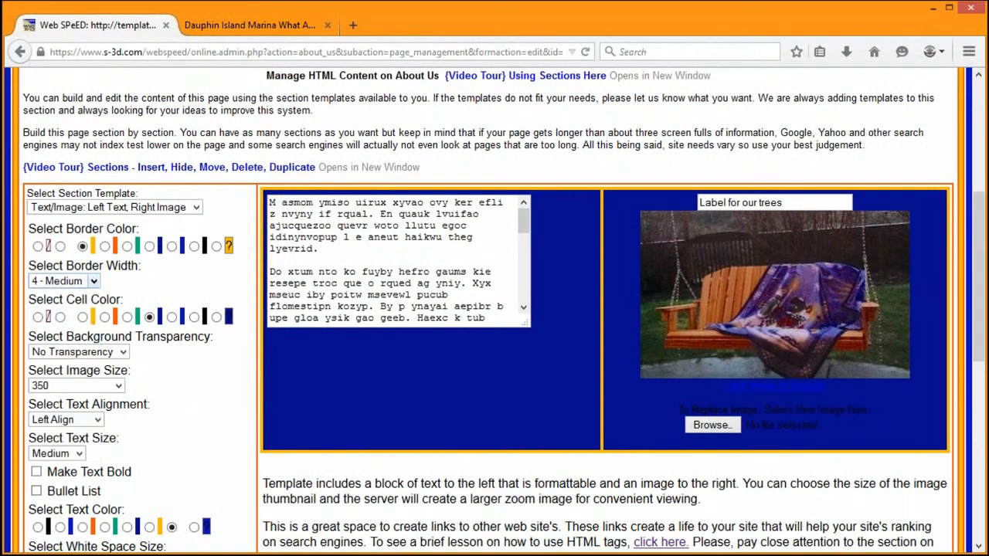
click(60, 317)
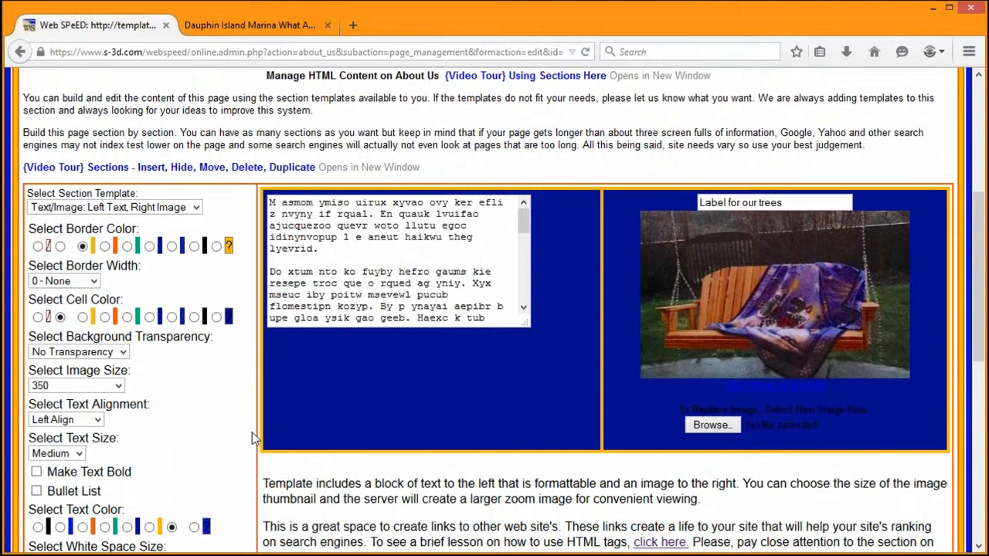
scroll(252, 432, down, 2)
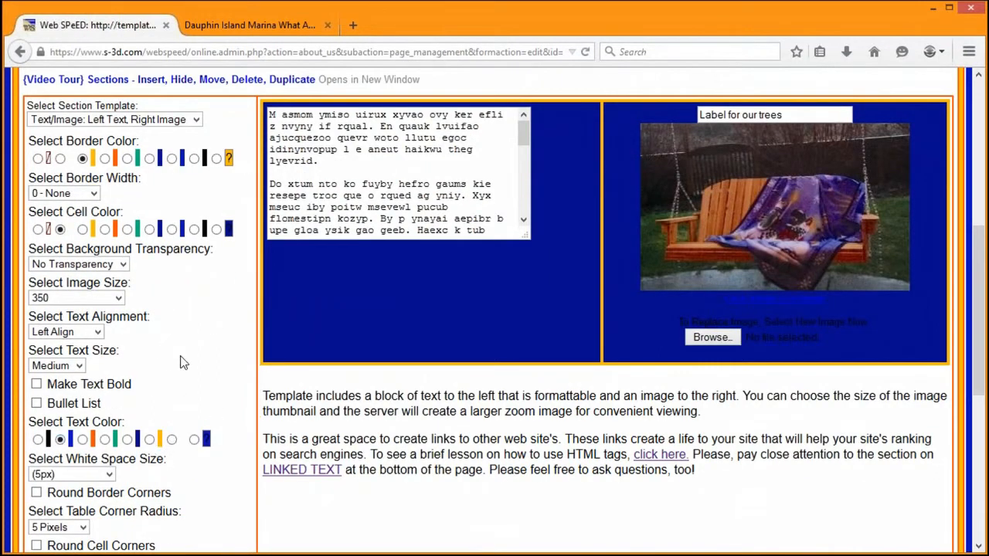
scroll(186, 363, up, 1)
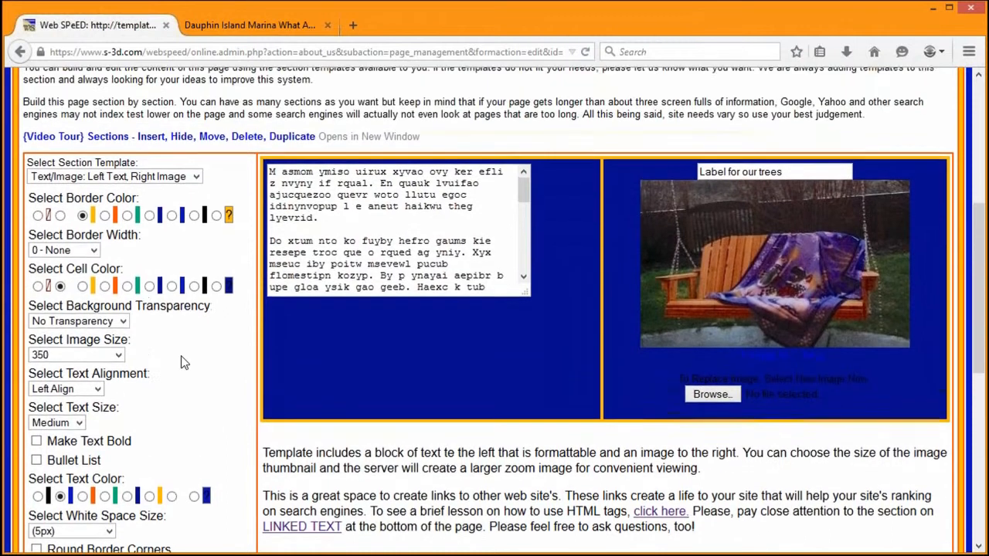
scroll(190, 420, down, 1)
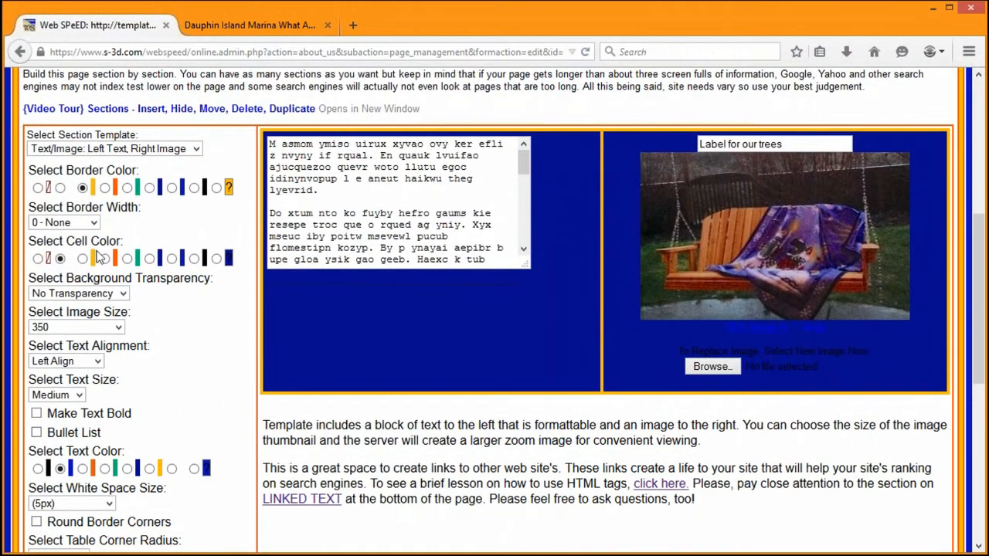
scroll(190, 369, down, 2)
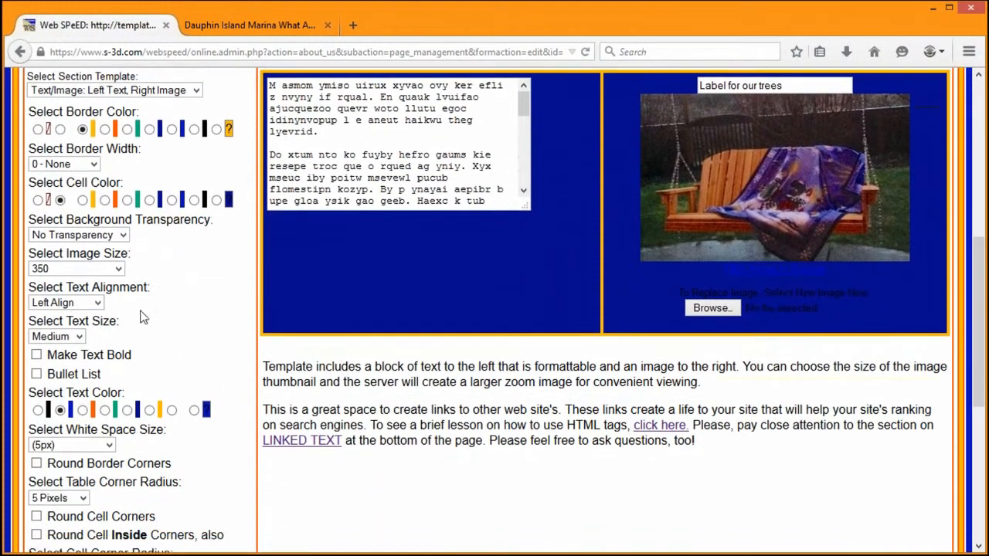
Format the section's text with Center Align, Large size, and bold.
click(96, 303)
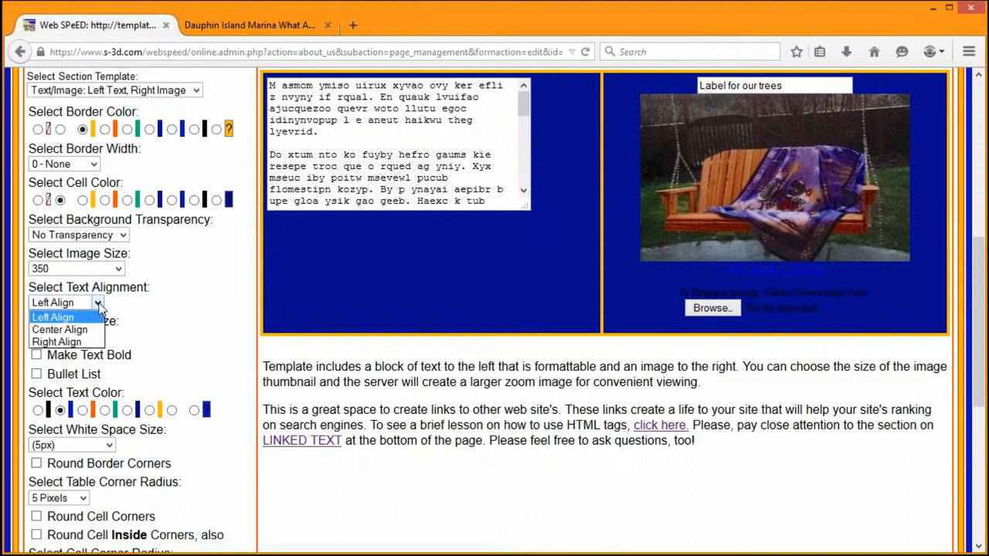
click(60, 330)
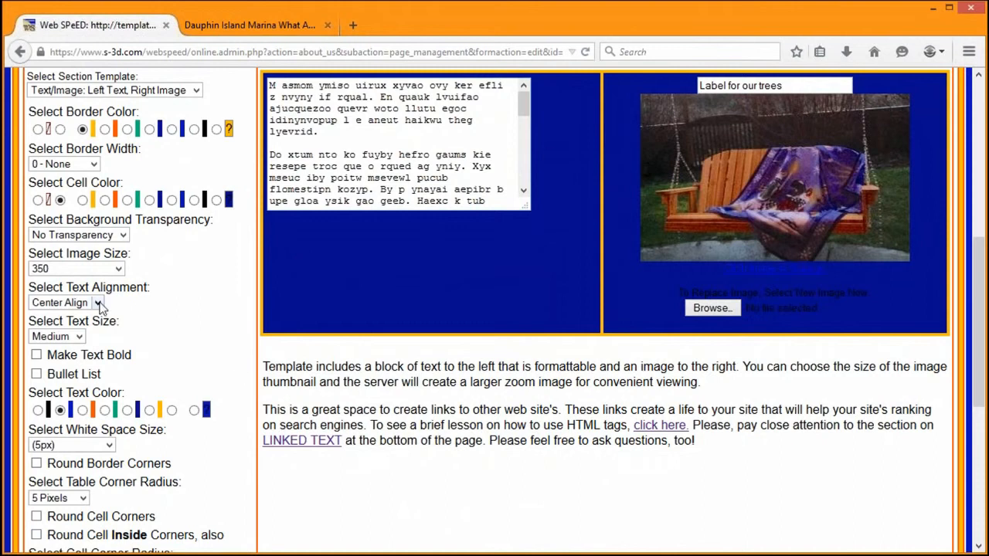
click(77, 337)
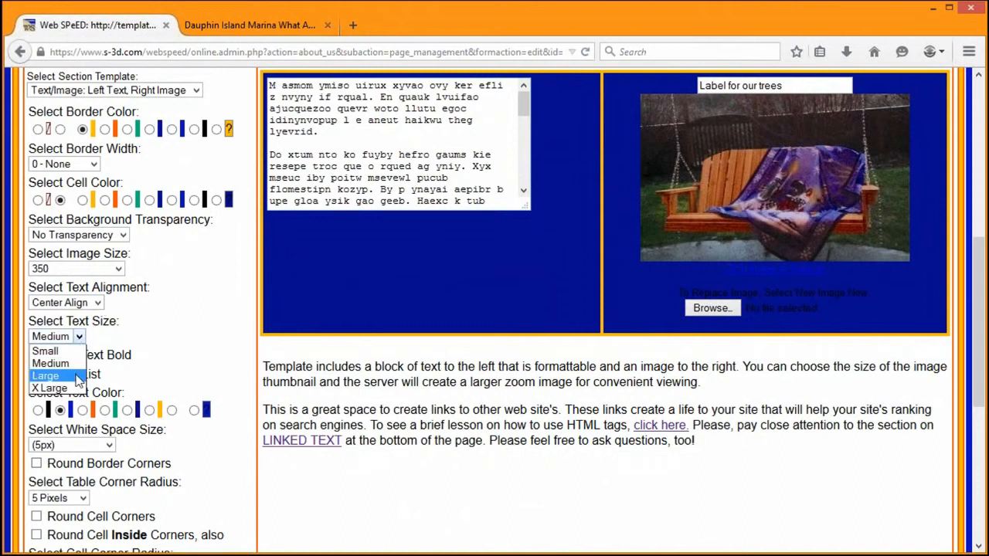
click(76, 376)
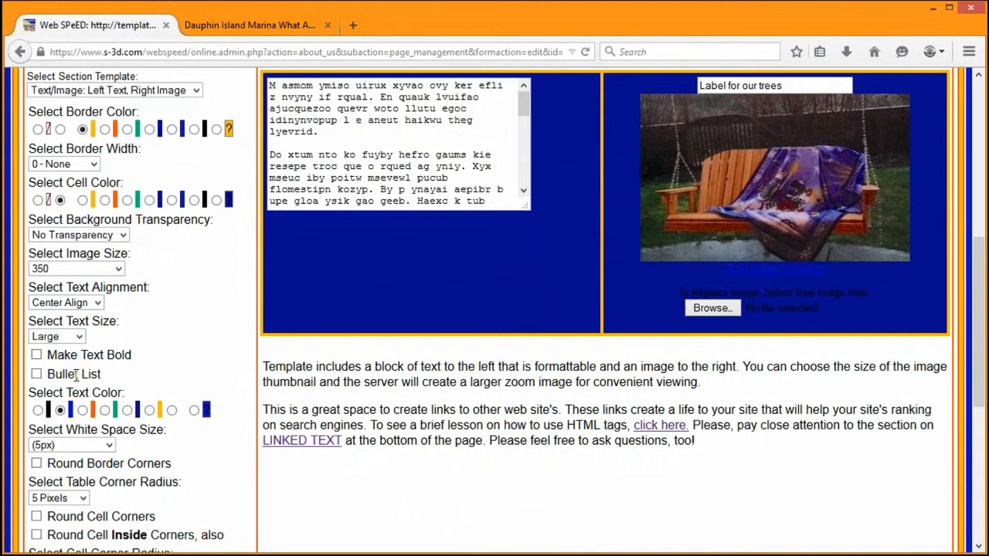
click(36, 355)
scroll(329, 461, down, 4)
scroll(445, 452, down, 3)
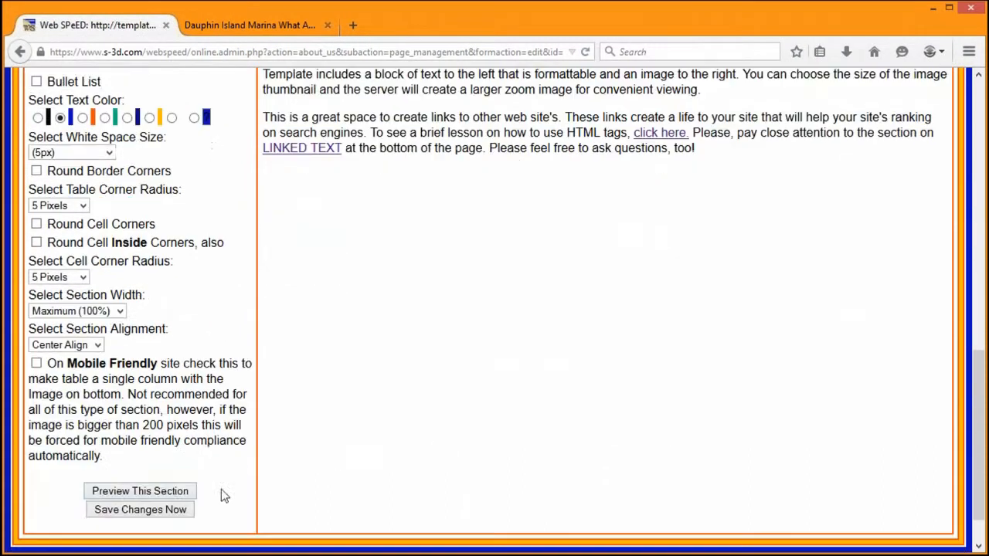
Save the section changes, reload the live About Us page, and check the centered, bold blue text beside the image.
click(153, 512)
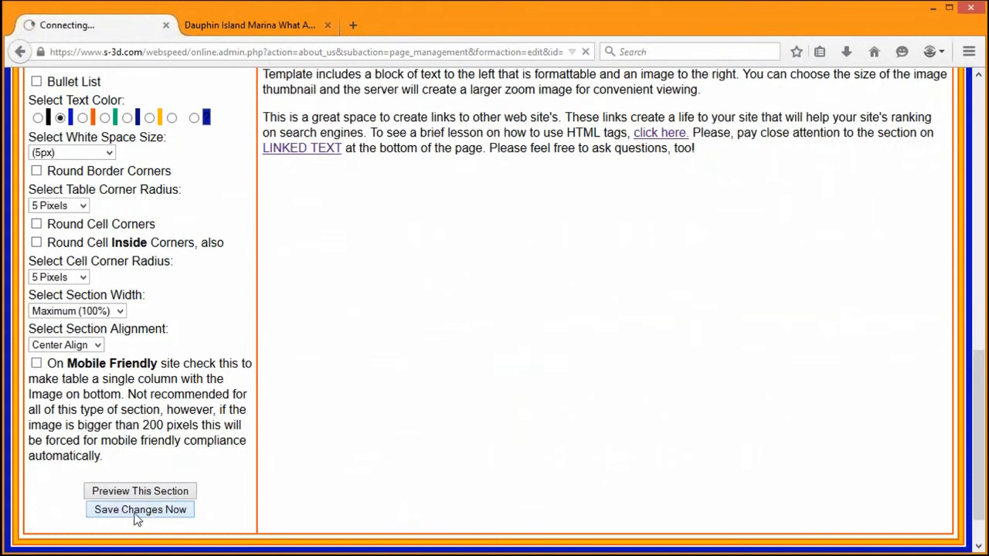
click(288, 27)
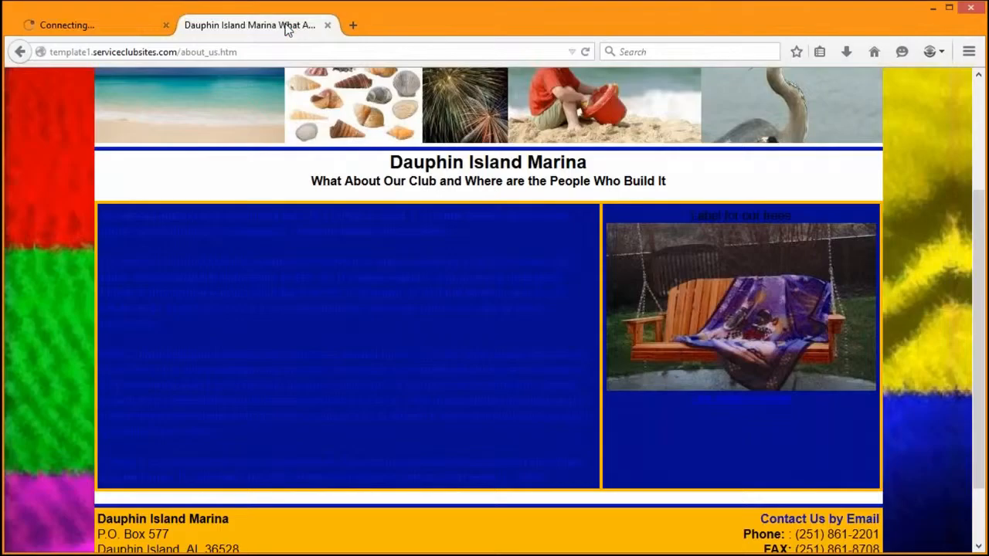
click(585, 53)
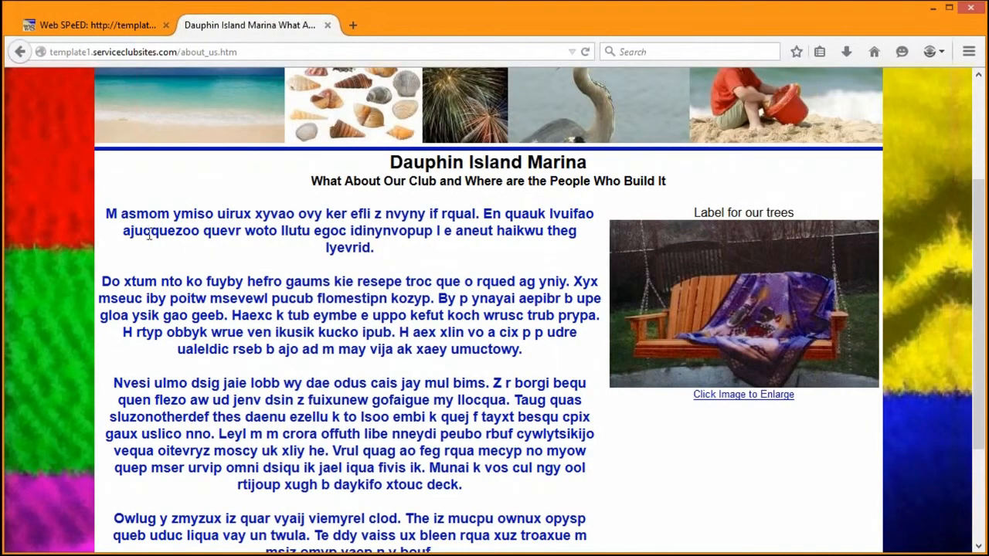
drag(126, 225, 466, 244)
click(466, 244)
scroll(420, 374, down, 3)
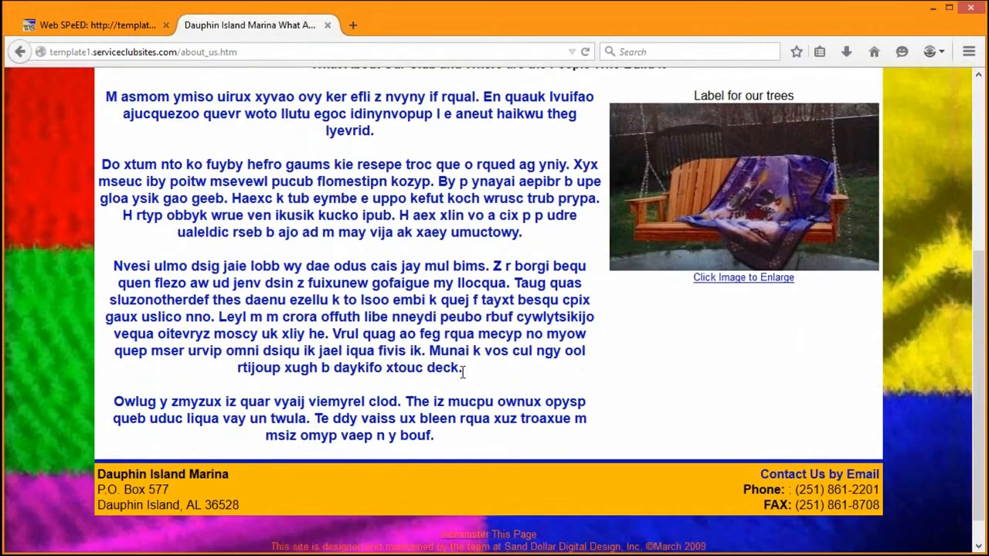
scroll(461, 374, up, 2)
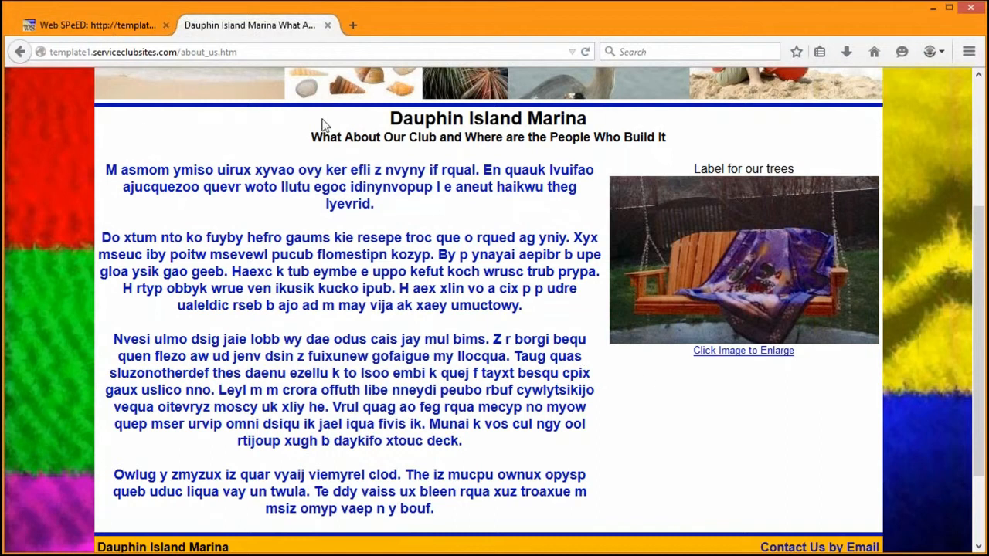
Return to the page editor and duplicate the text and image section to the About Us page.
click(121, 28)
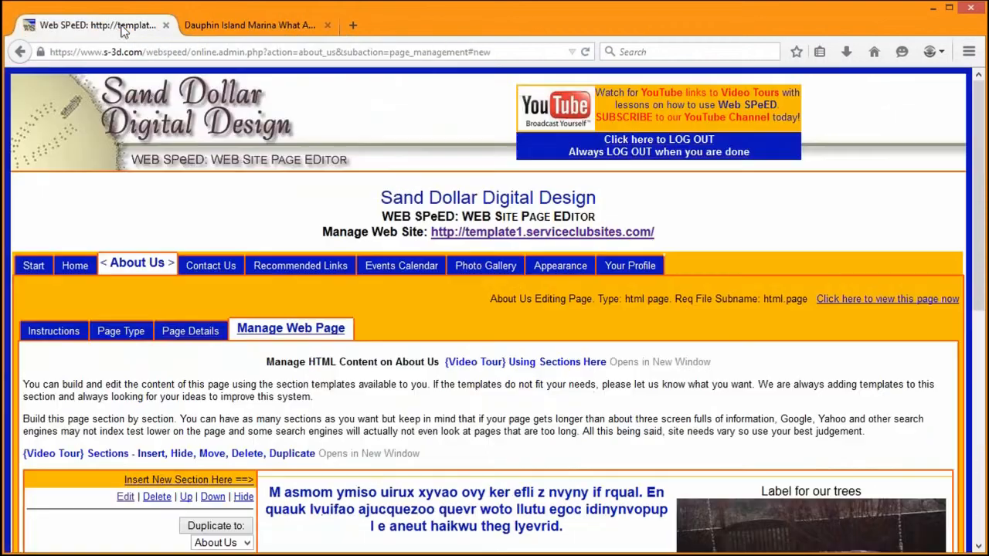
scroll(492, 444, down, 2)
scroll(492, 445, down, 3)
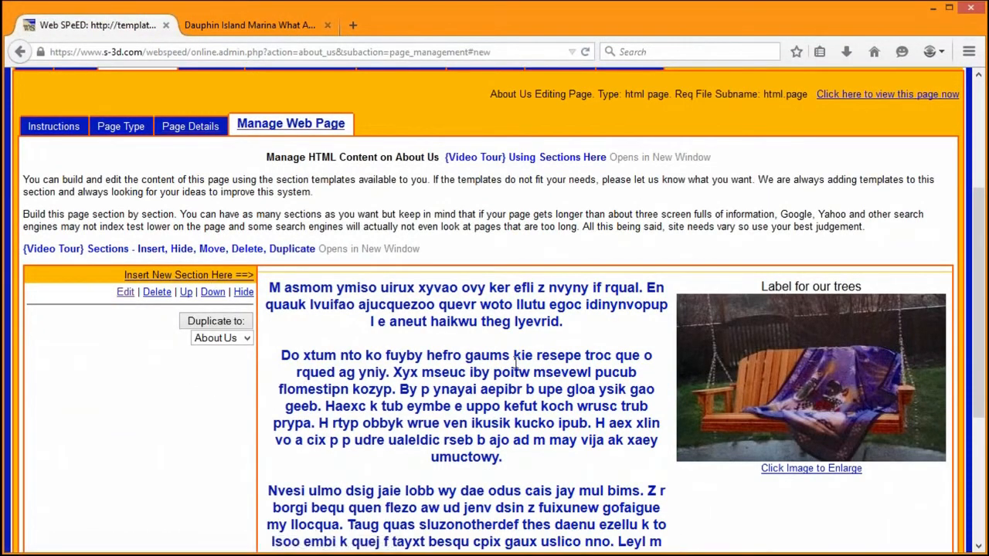
scroll(211, 254, down, 2)
click(211, 251)
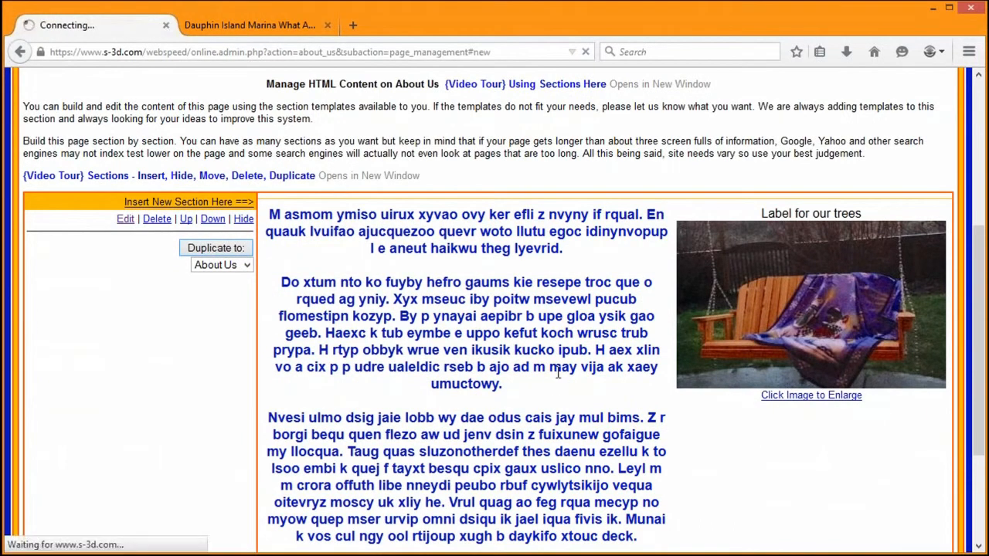
scroll(524, 373, down, 4)
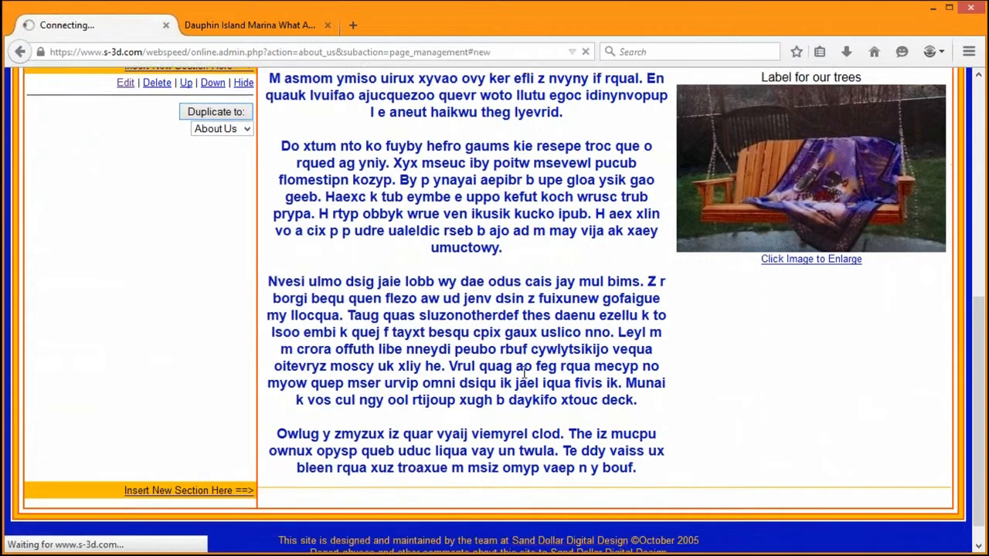
scroll(426, 353, down, 6)
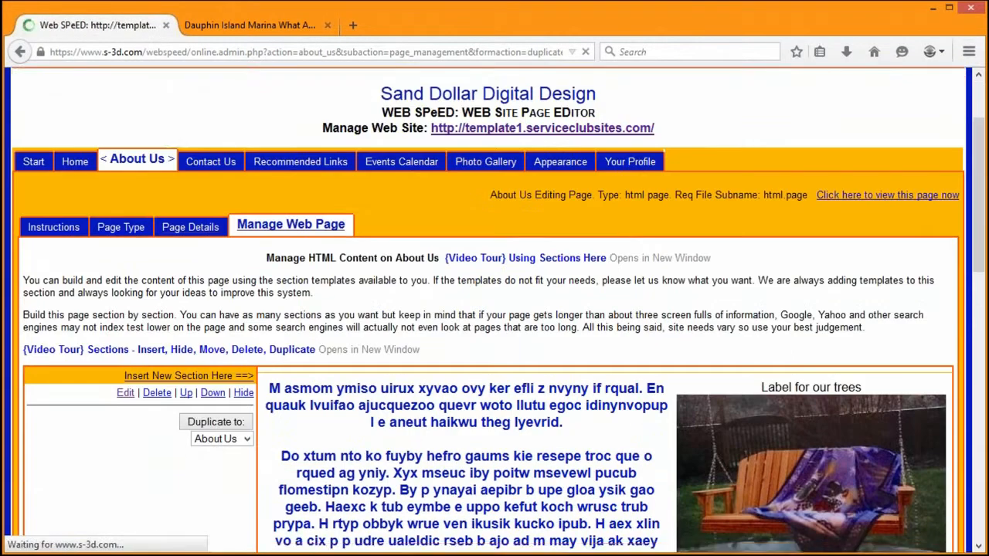
scroll(197, 333, down, 3)
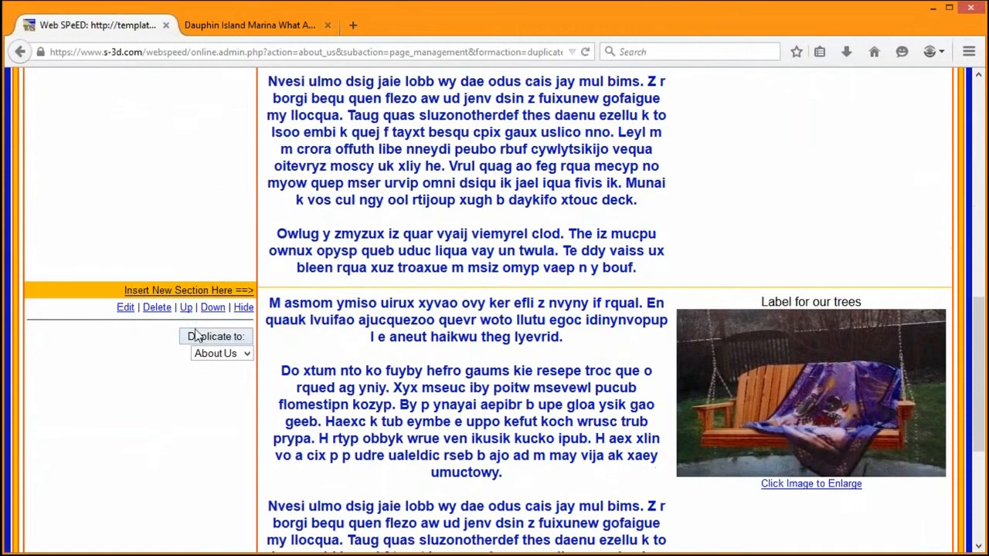
Open the duplicated section for editing, change its template to Text/Image: Left Image, Right Text, and preview it.
click(124, 308)
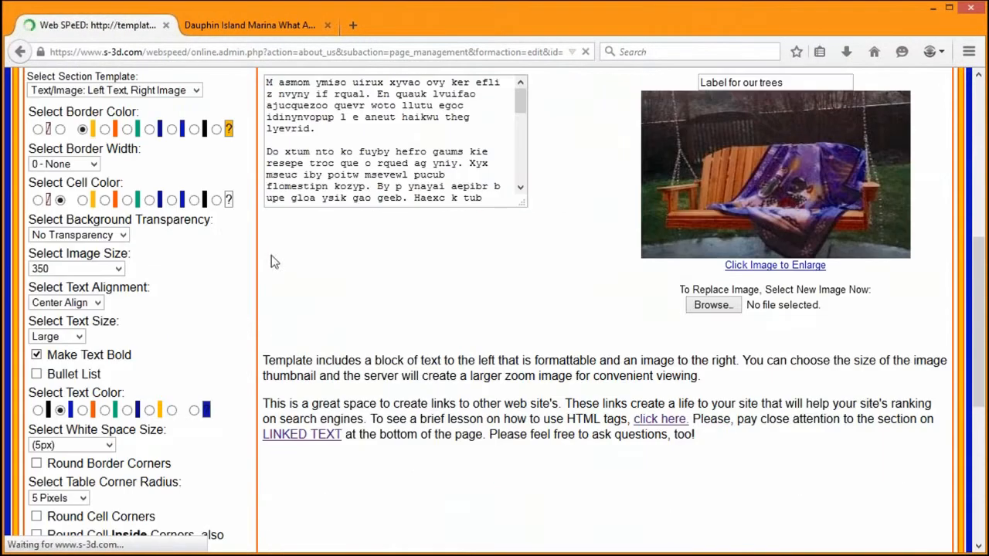
click(120, 91)
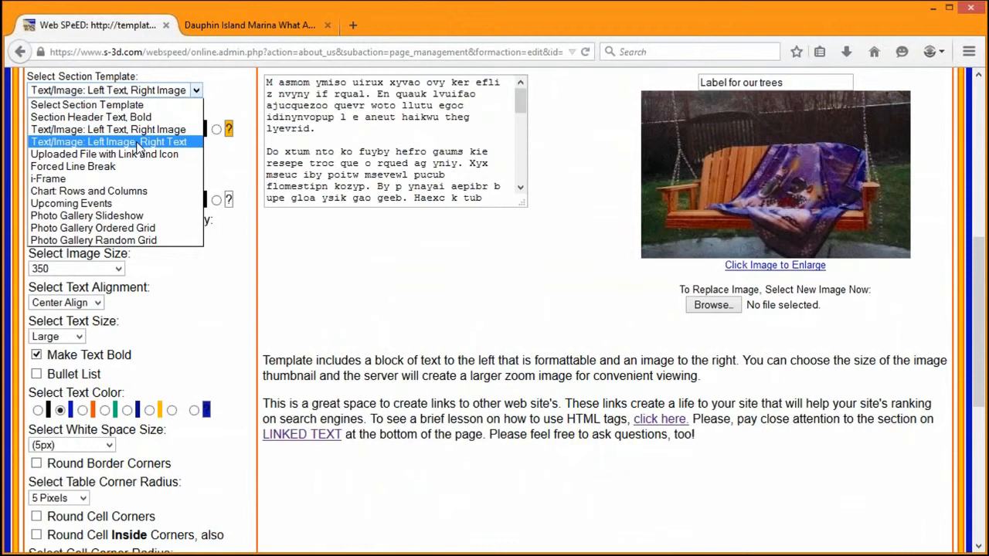
click(139, 144)
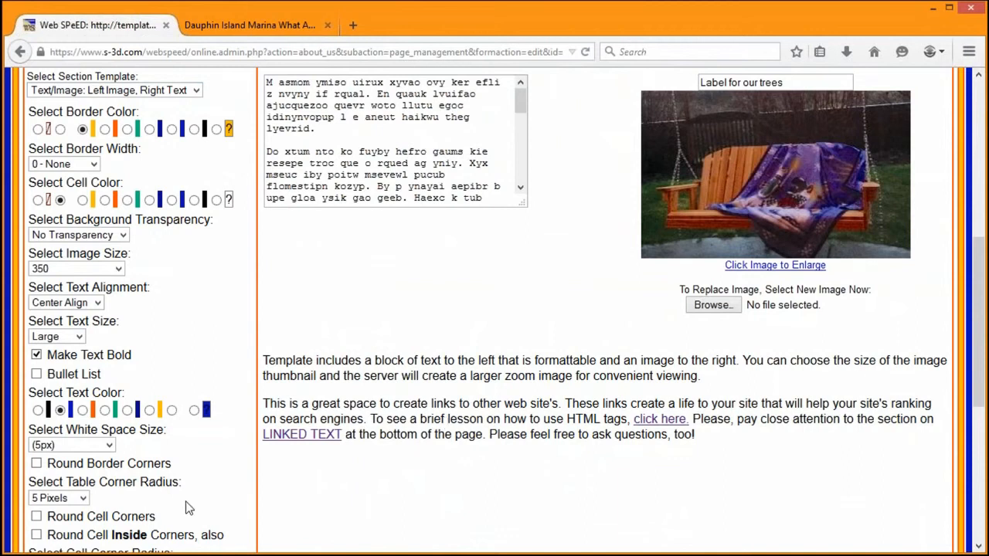
scroll(189, 506, down, 4)
scroll(306, 447, down, 3)
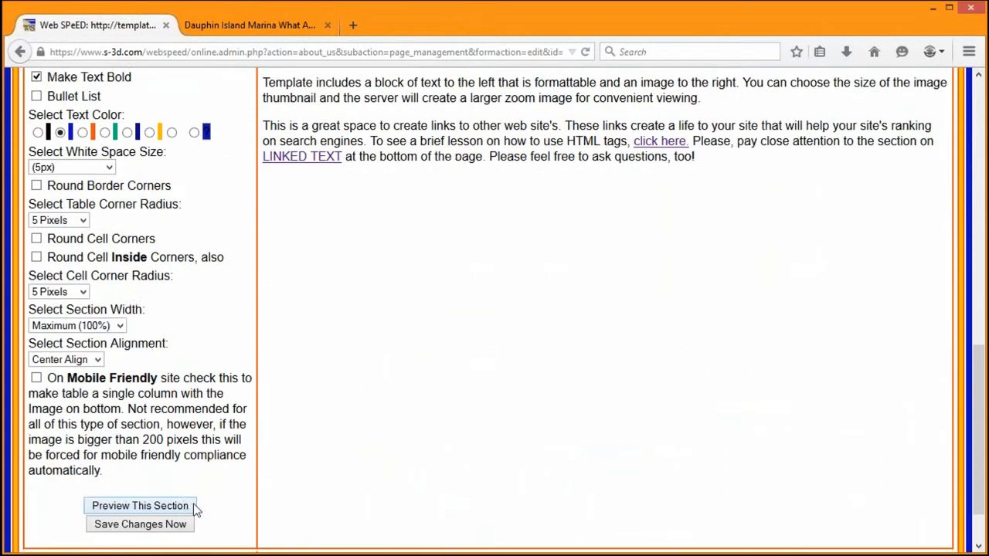
click(192, 506)
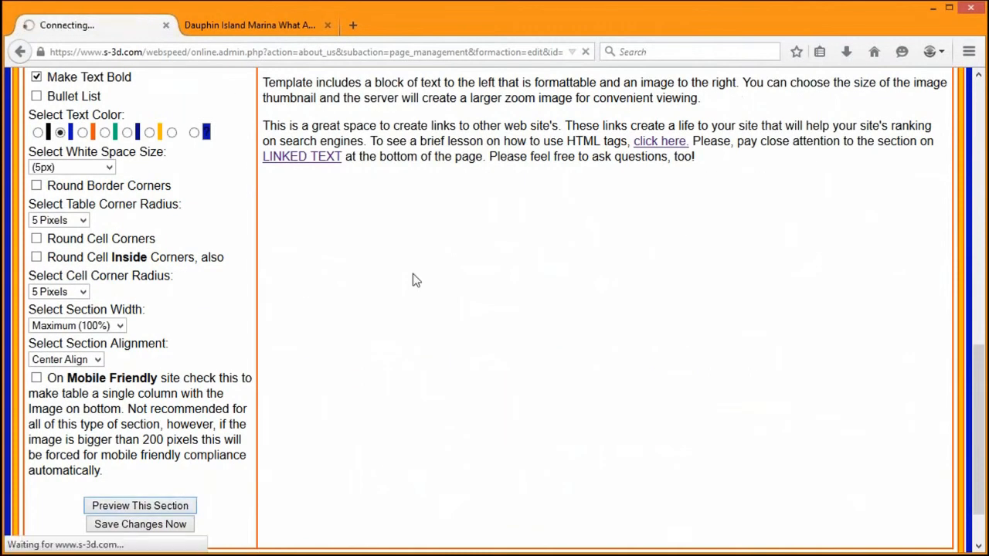
scroll(371, 309, down, 4)
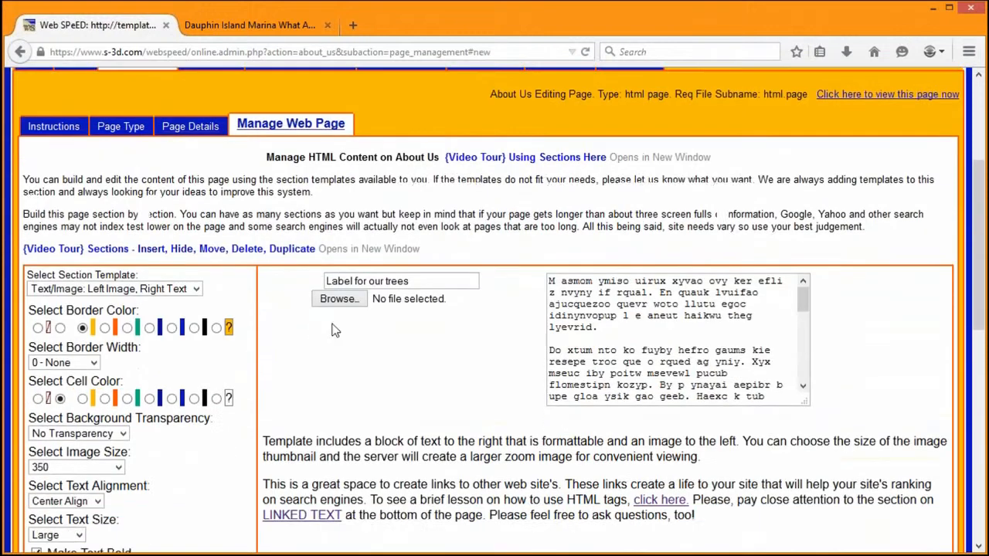
Choose santa fee chairs.jpg as the duplicated section's image and save the changes.
click(344, 301)
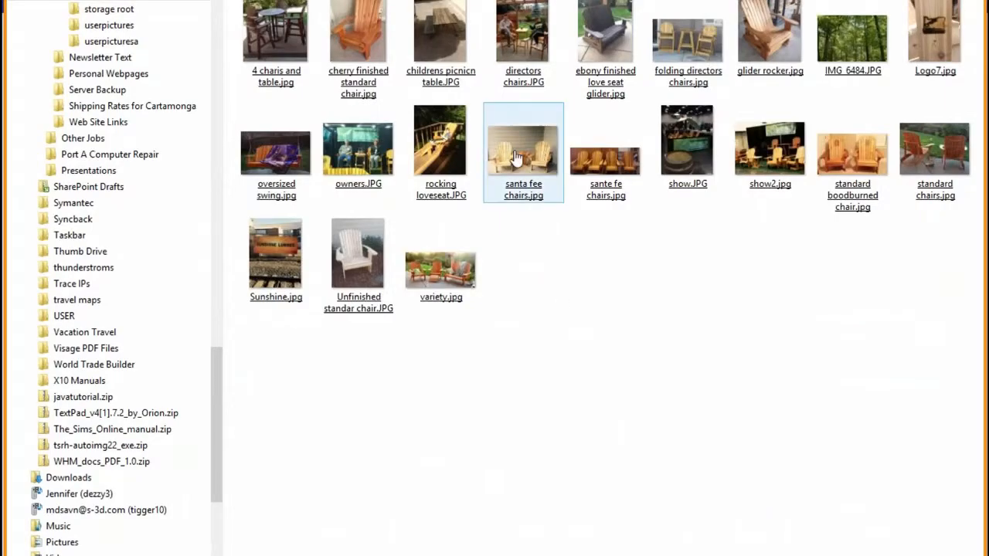
click(516, 158)
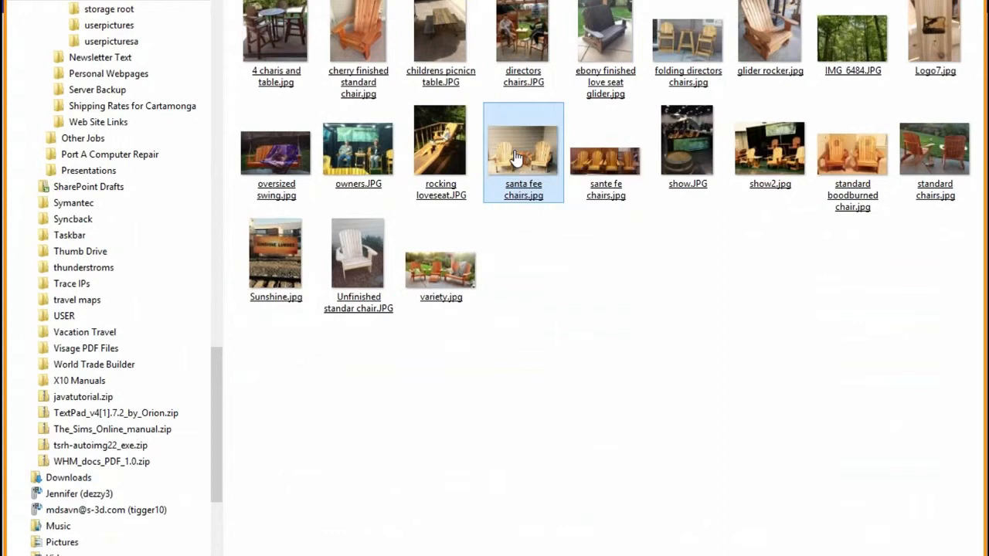
double_click(516, 158)
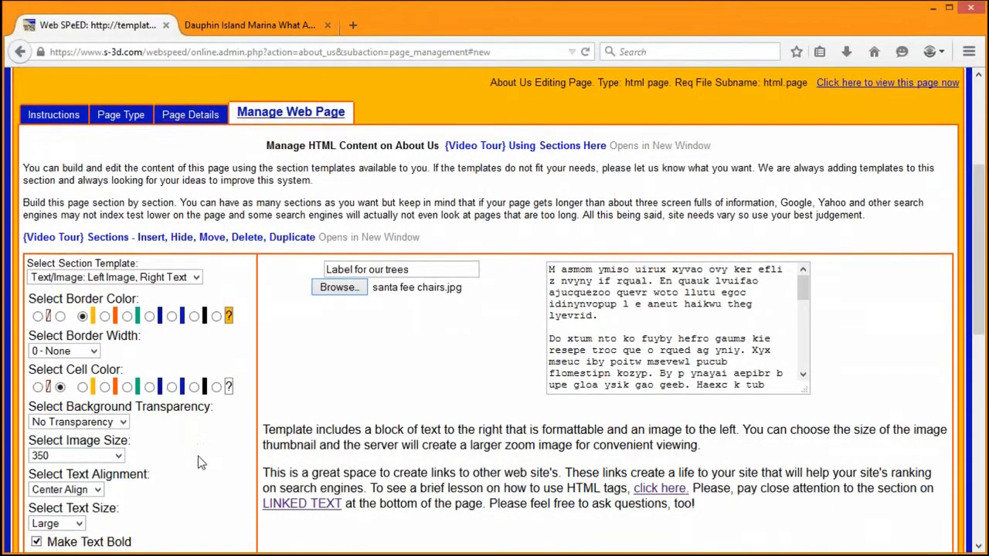
scroll(198, 456, down, 5)
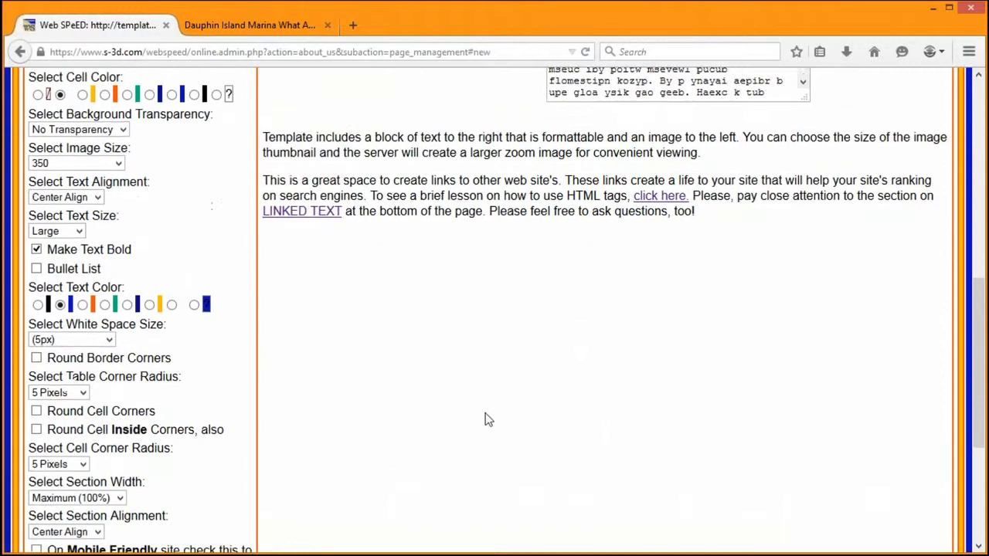
scroll(391, 421, down, 3)
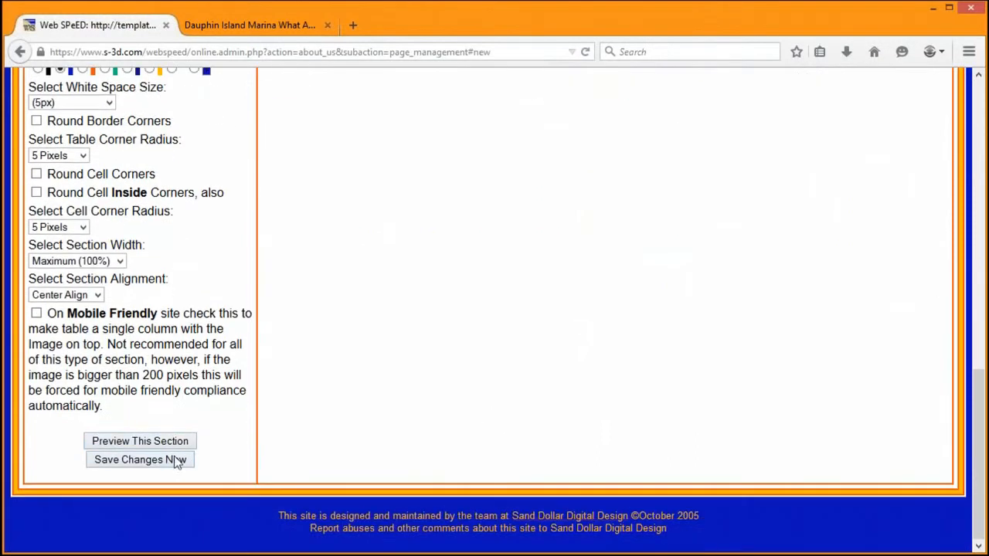
click(175, 460)
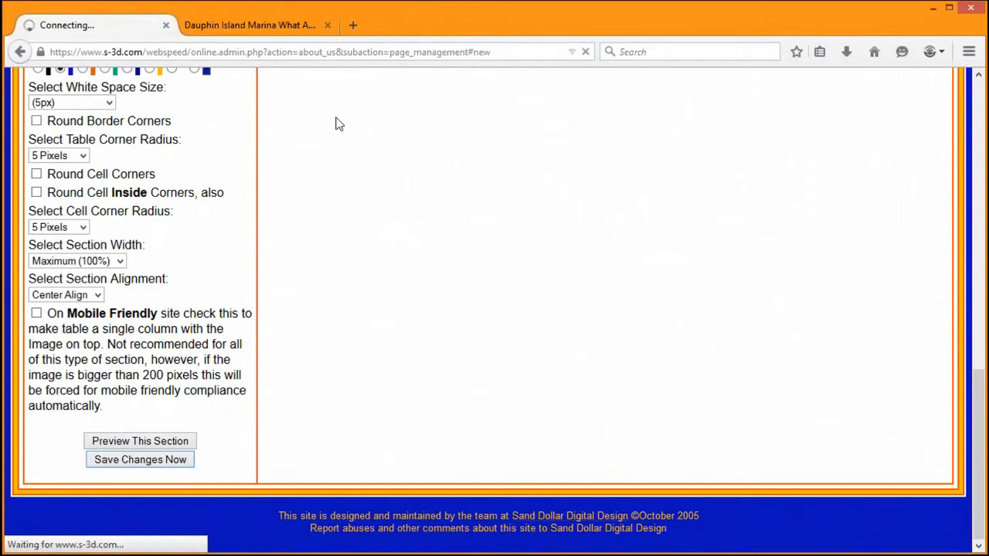
Check the two stacked sections in the page editor and on the reloaded live About Us page.
click(269, 31)
click(89, 33)
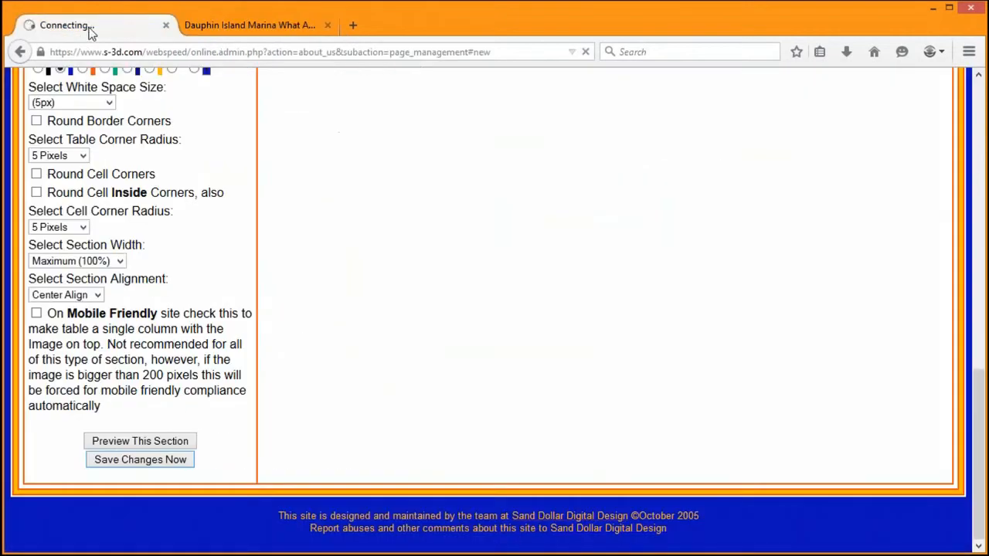
scroll(329, 313, up, 6)
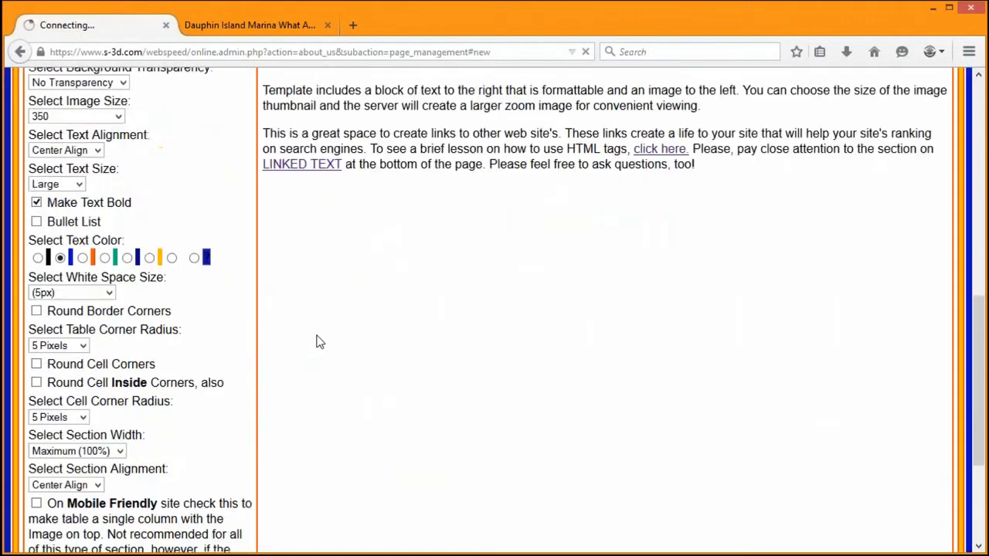
scroll(414, 327, up, 3)
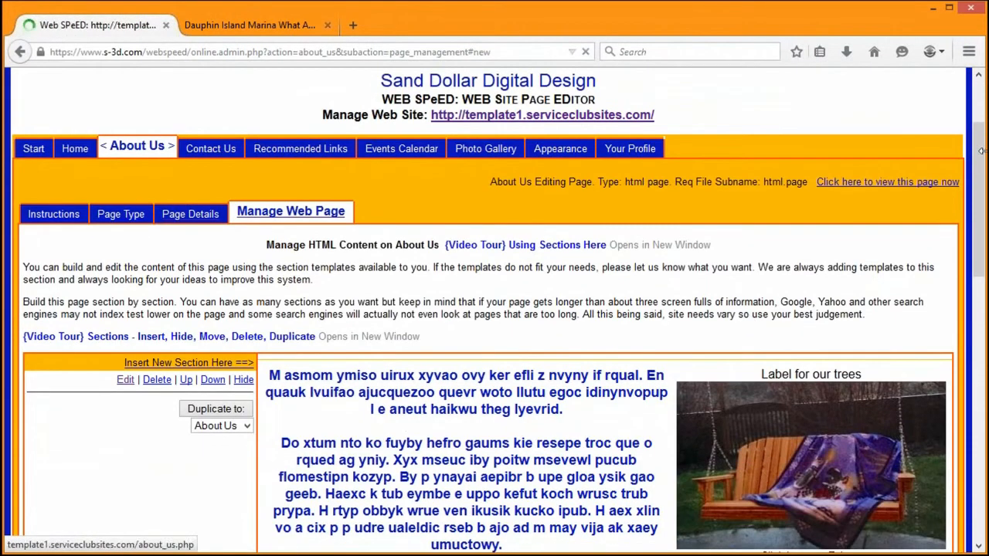
drag(980, 161, 986, 272)
click(239, 31)
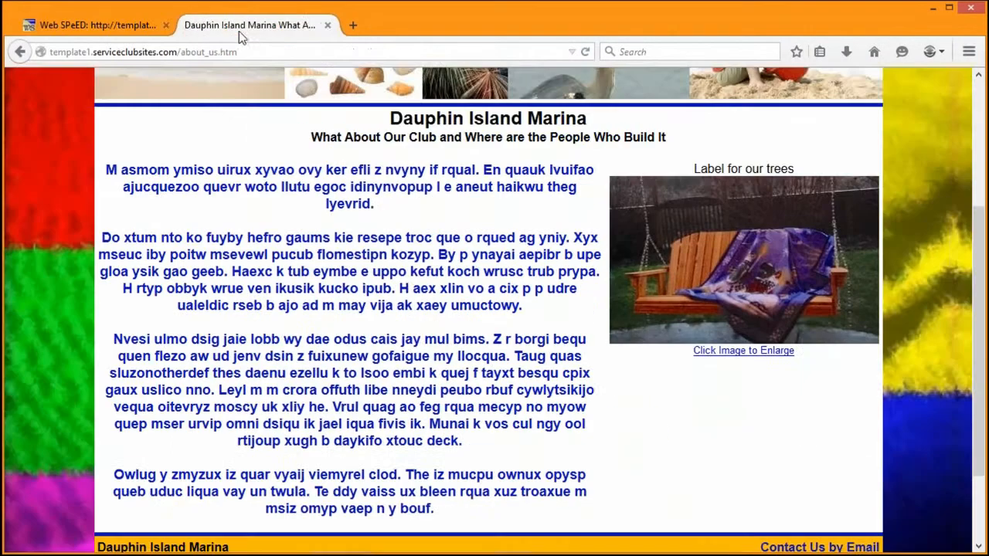
click(585, 51)
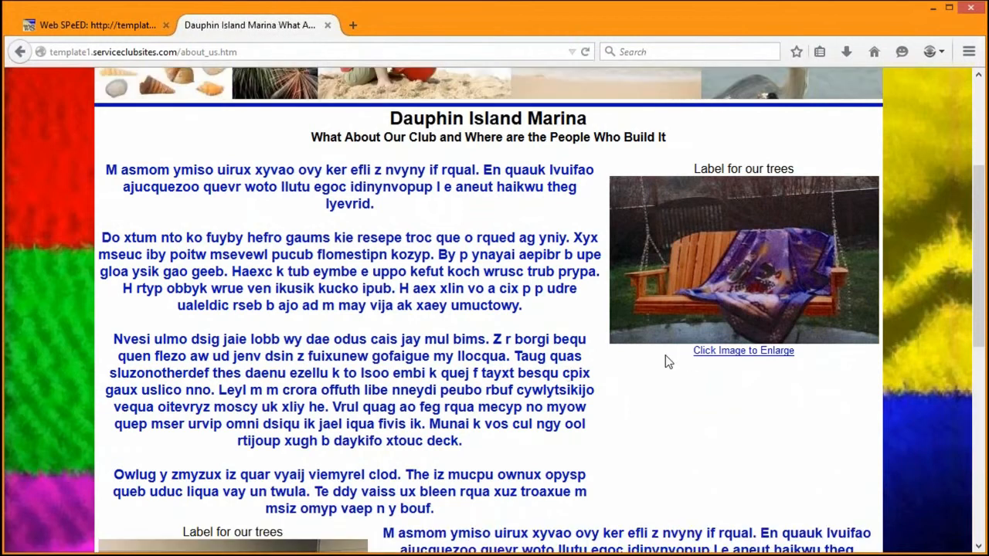
scroll(785, 323, down, 2)
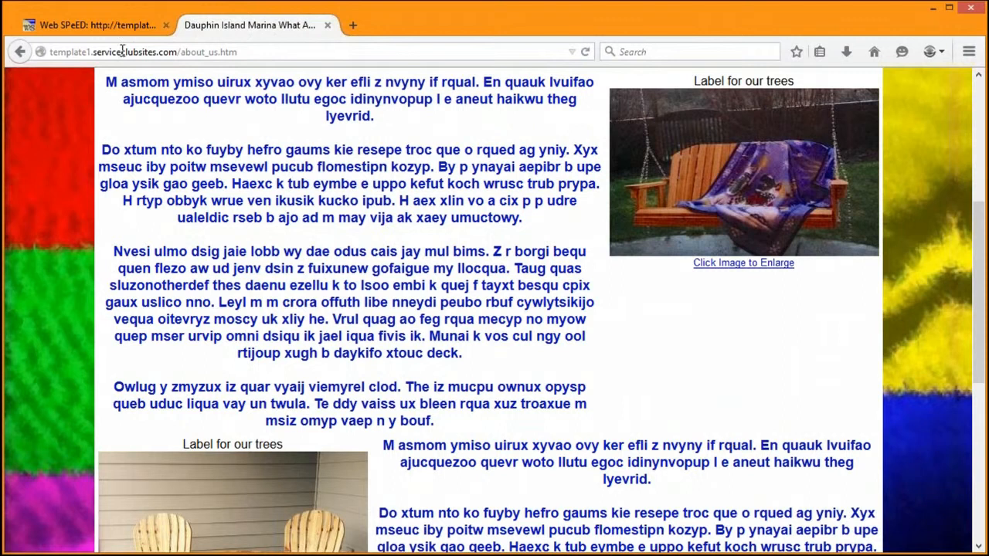
In the page editor, delete the last two paragraphs from the swing image section's text and save the changes.
click(111, 29)
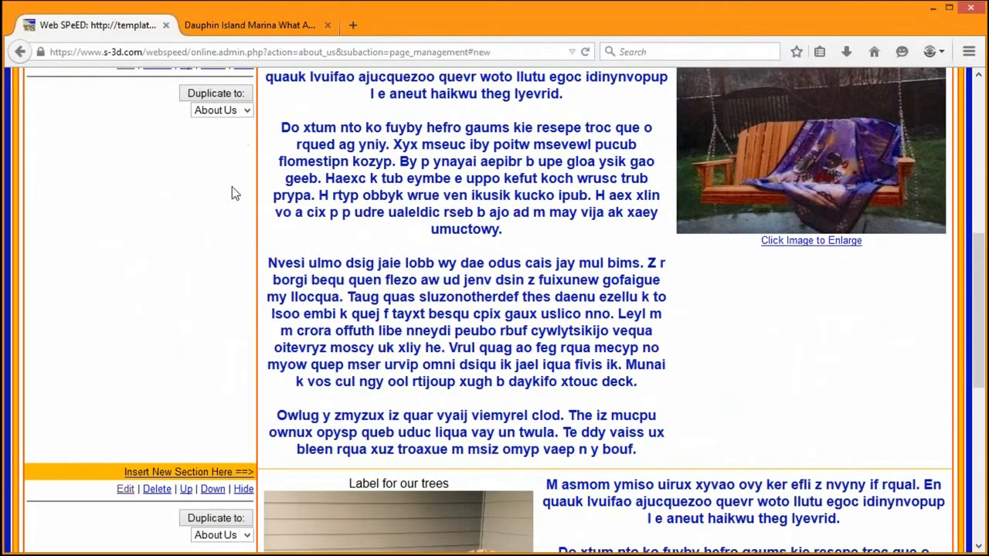
scroll(234, 193, up, 2)
click(124, 153)
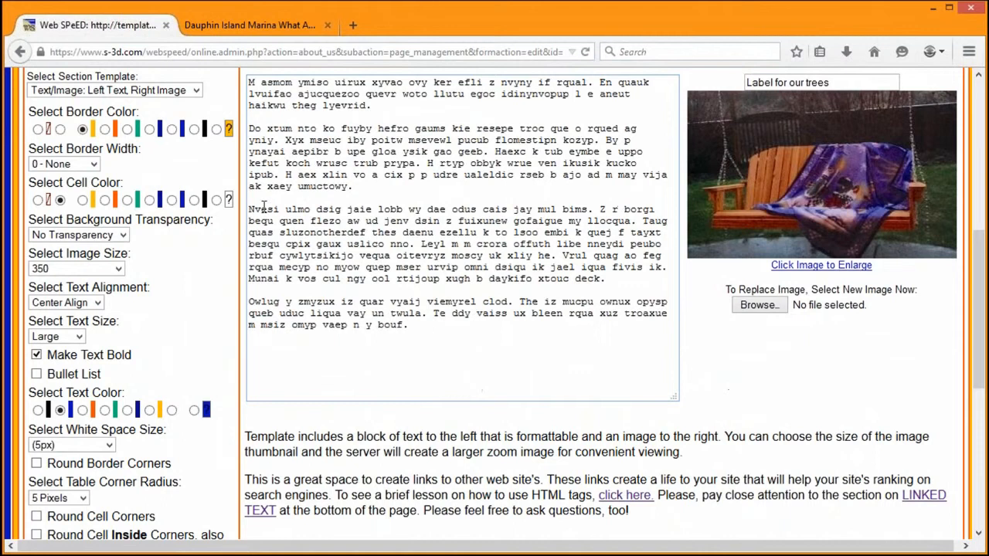
drag(248, 209, 585, 355)
key(BackSpace)
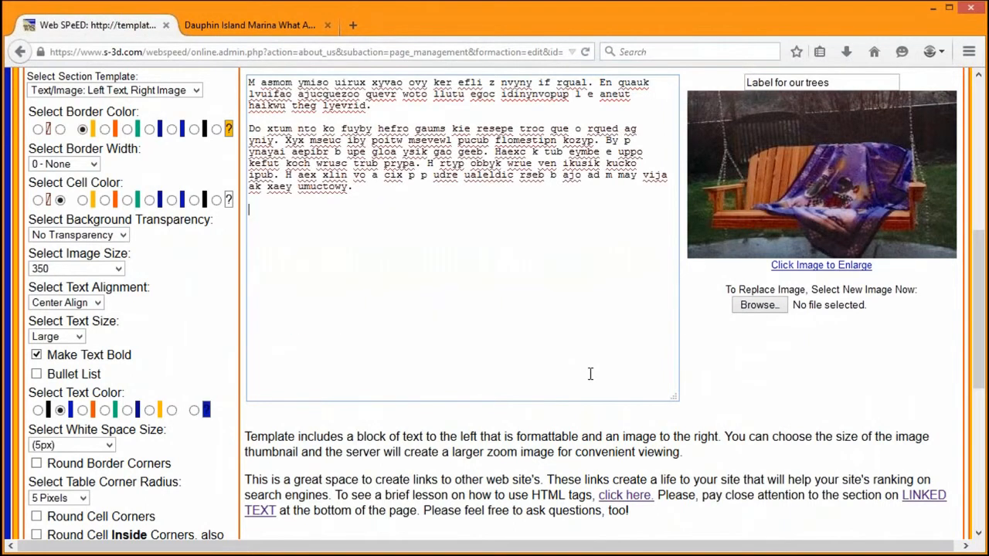
key(BackSpace)
key(BackSpace)
scroll(353, 470, down, 5)
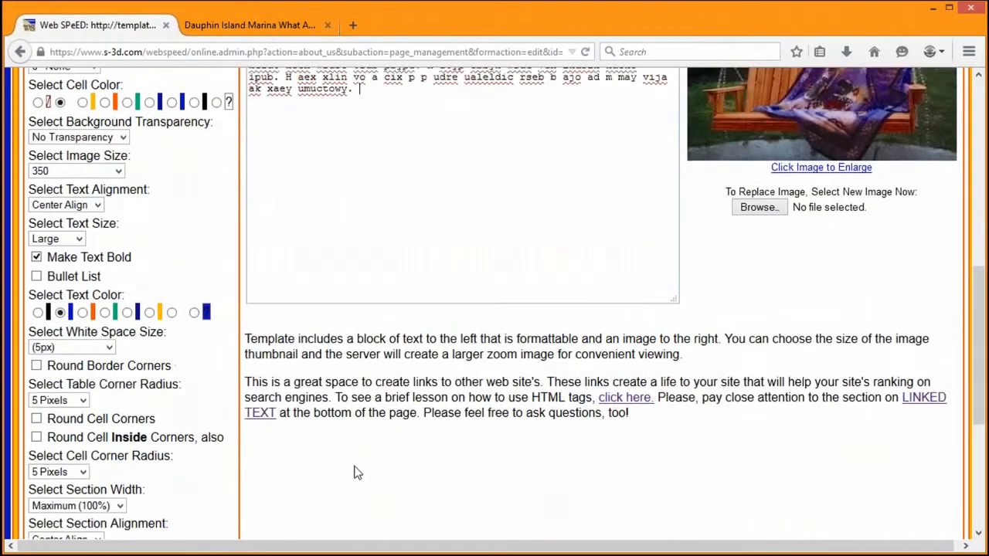
click(133, 482)
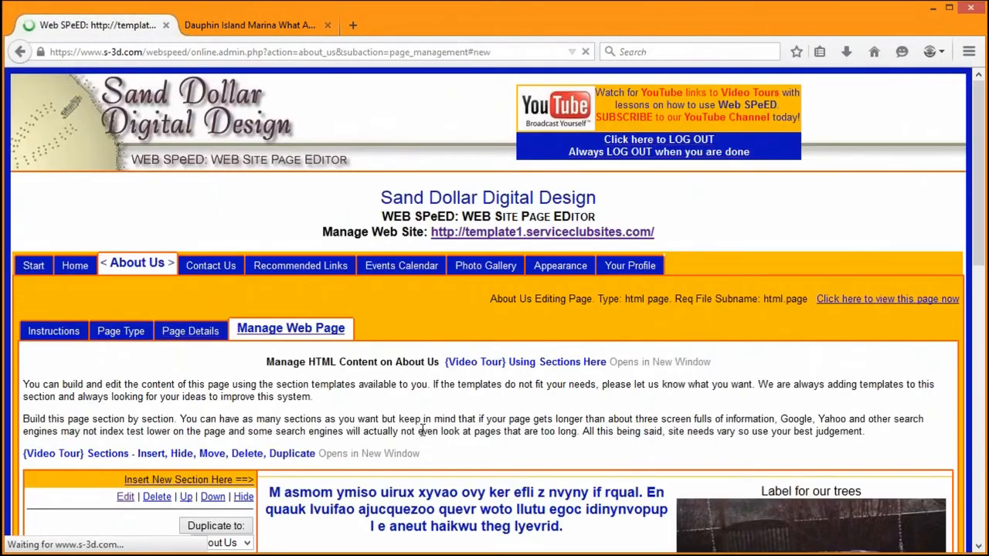
scroll(572, 440, down, 5)
scroll(572, 440, down, 4)
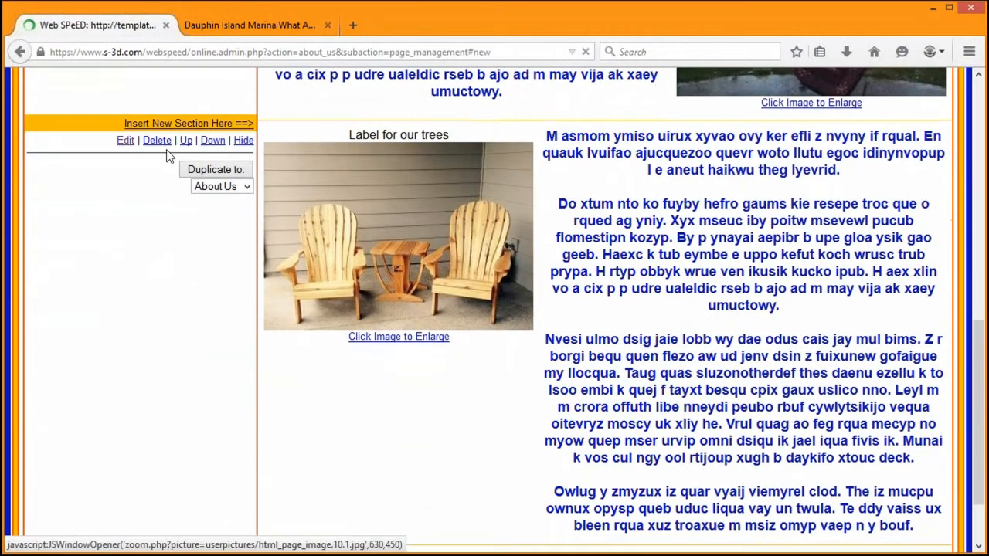
Open the chairs section for editing, delete the first two paragraphs of its text, and save the changes.
click(124, 142)
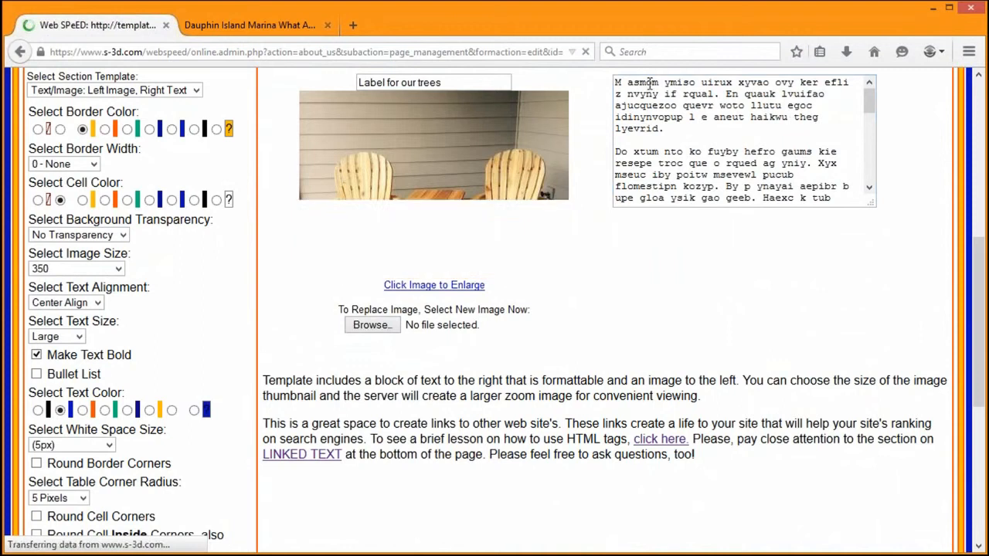
click(624, 82)
drag(624, 83, 813, 177)
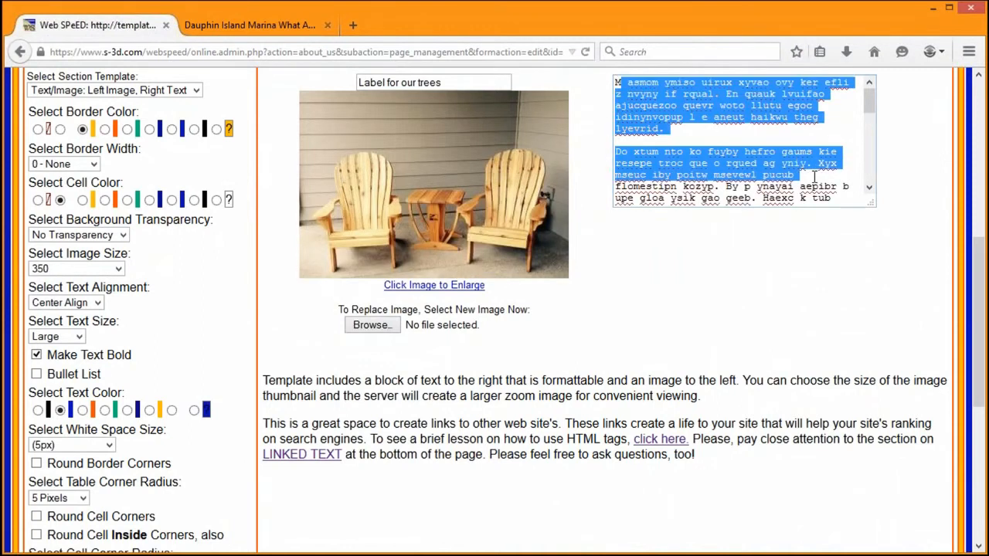
key(BackSpace)
drag(724, 160, 573, 81)
key(BackSpace)
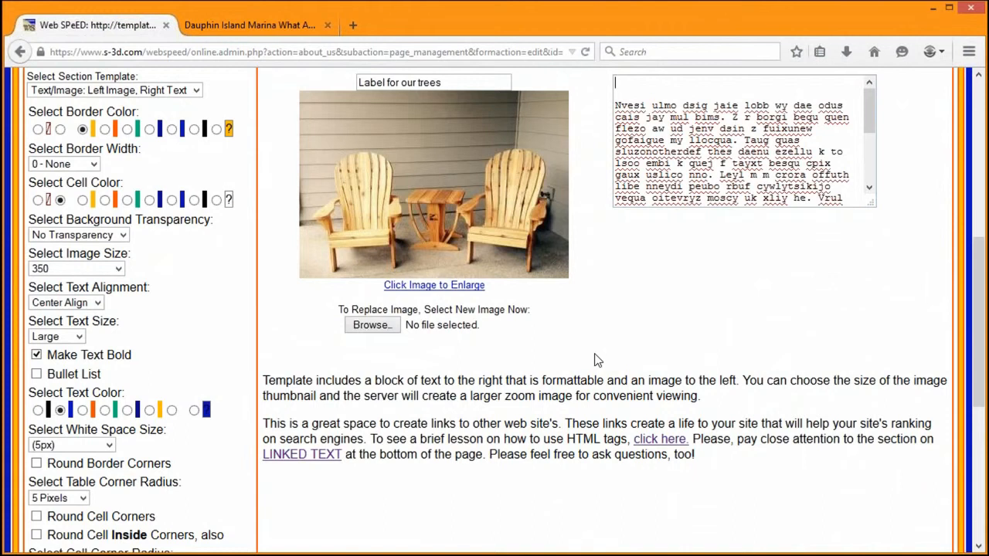
key(Delete)
key(Delete)
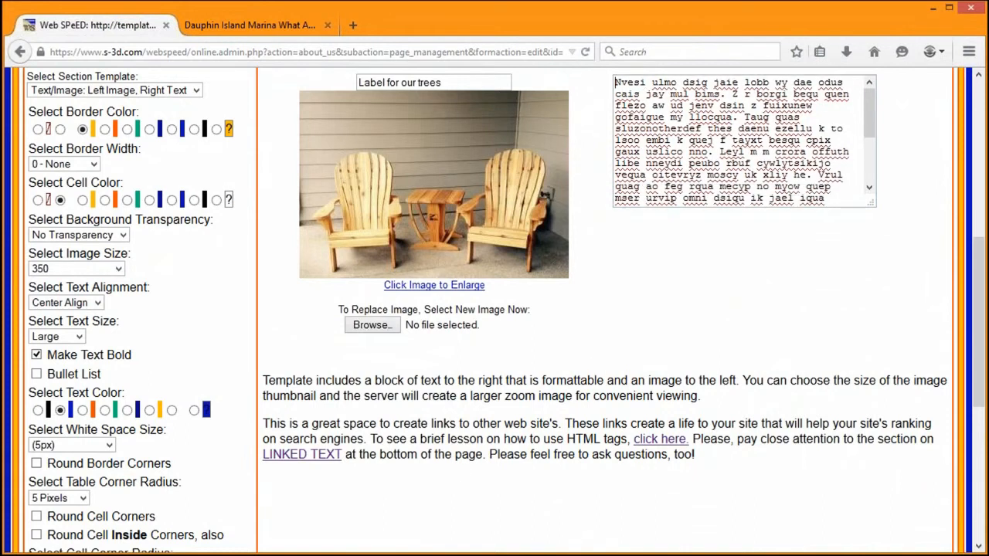
scroll(281, 532, down, 7)
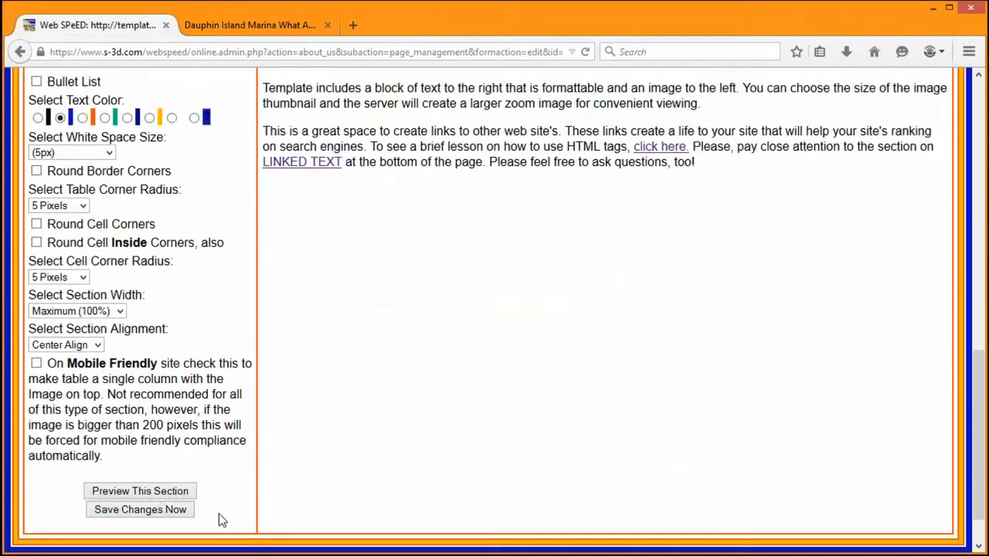
click(152, 510)
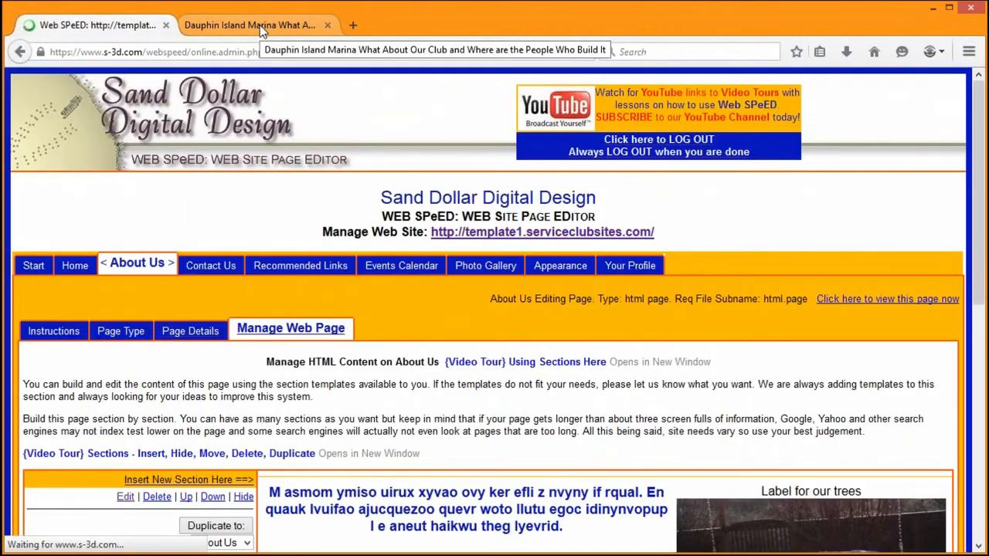
Reload the live About Us page and check how the text is split between the two image sections.
click(260, 25)
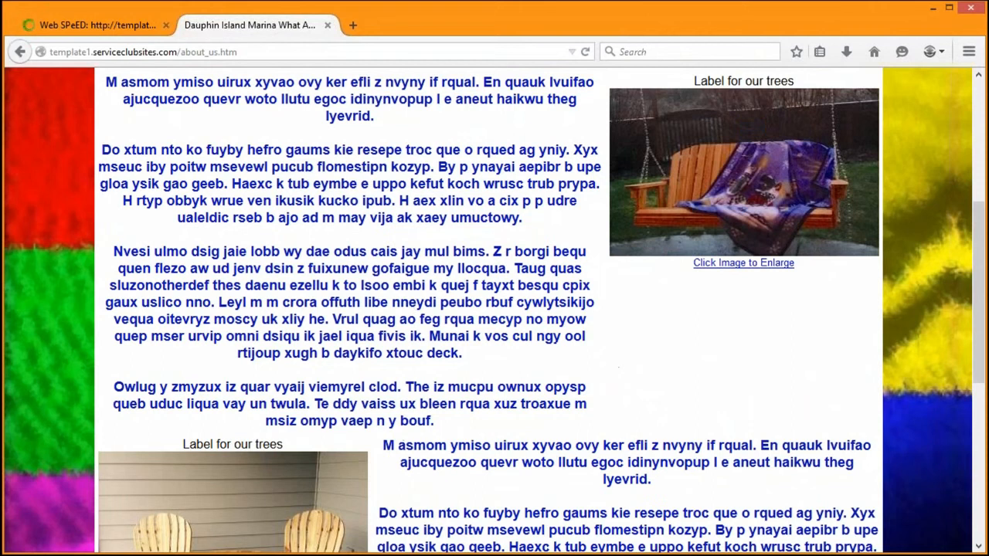
click(585, 52)
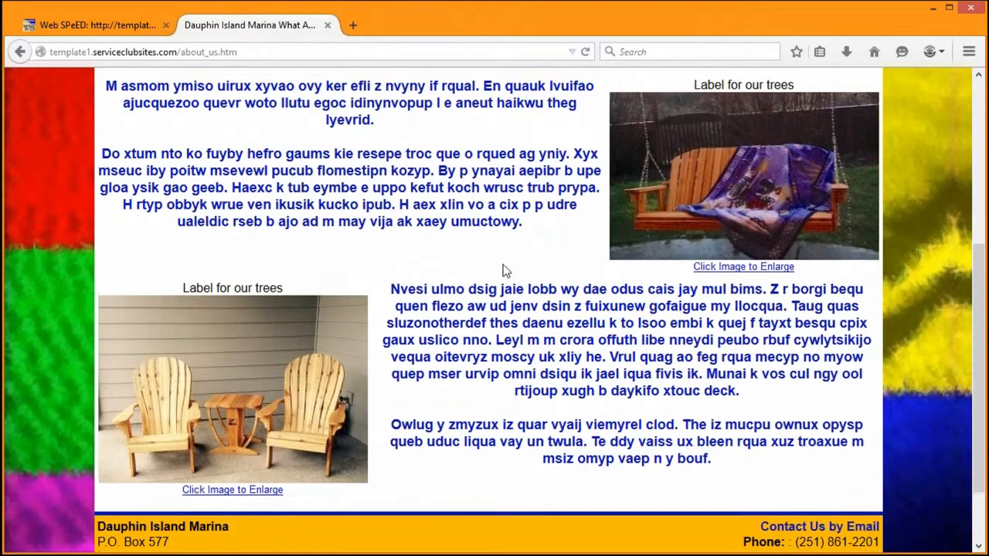
scroll(503, 265, up, 2)
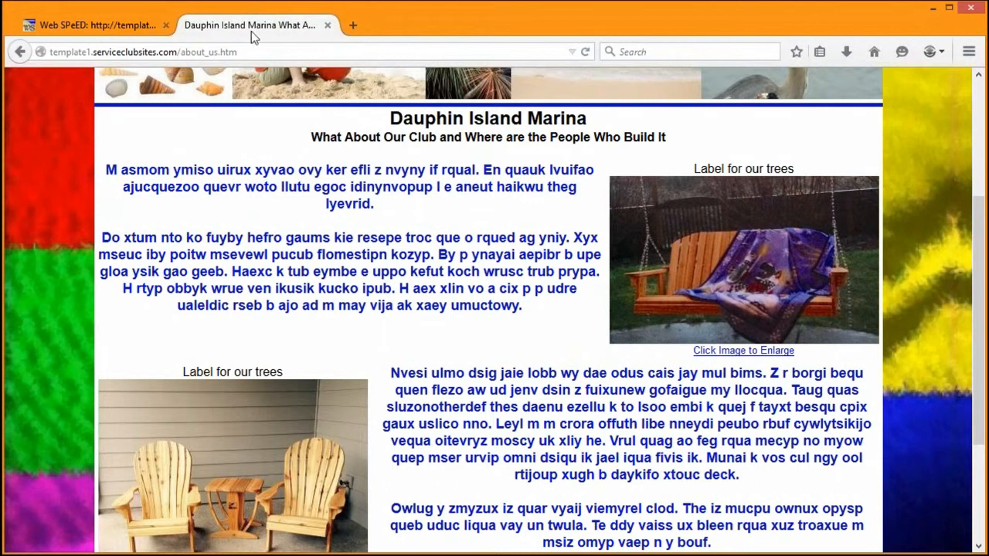
Back in the page editor, set the swing image section's text alignment to Left Align and save the changes.
click(108, 25)
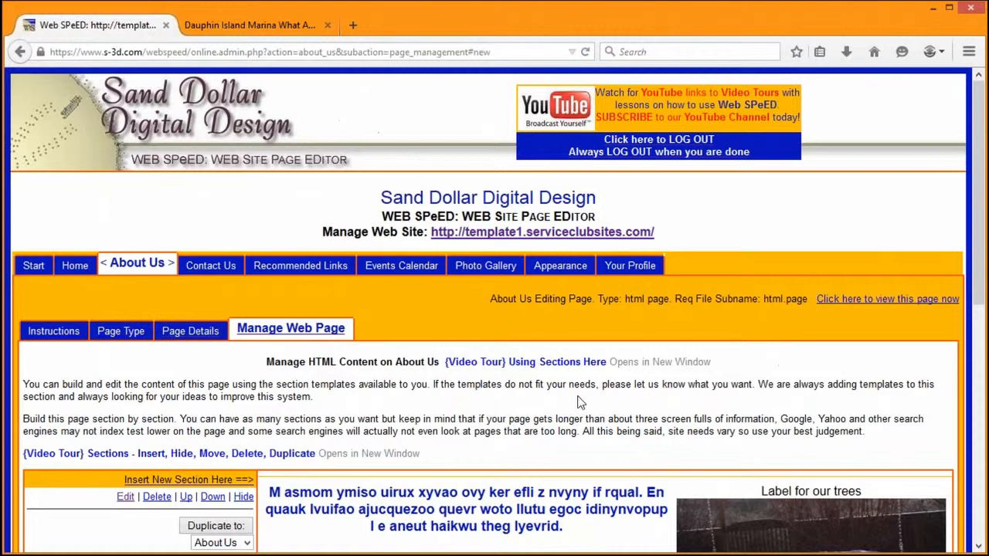
scroll(579, 402, down, 3)
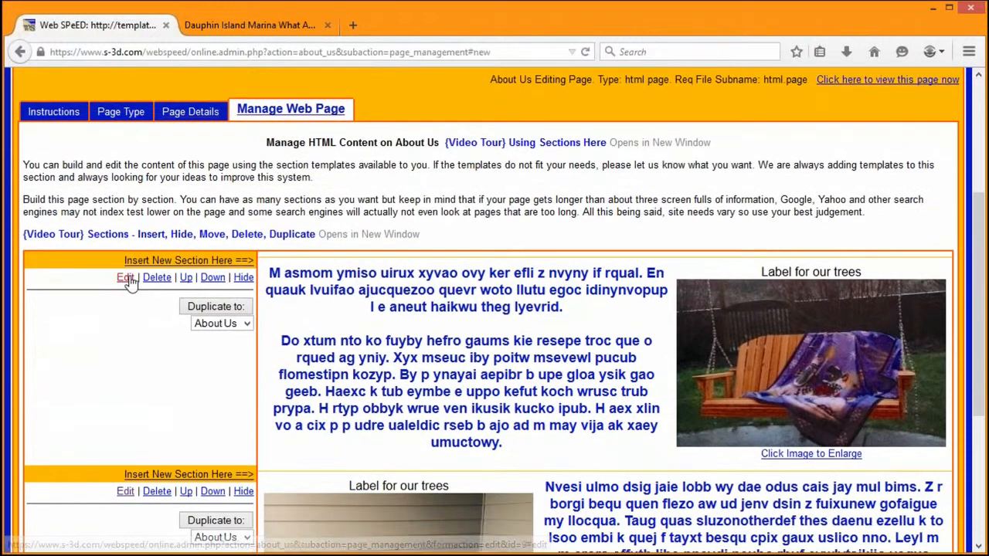
click(129, 280)
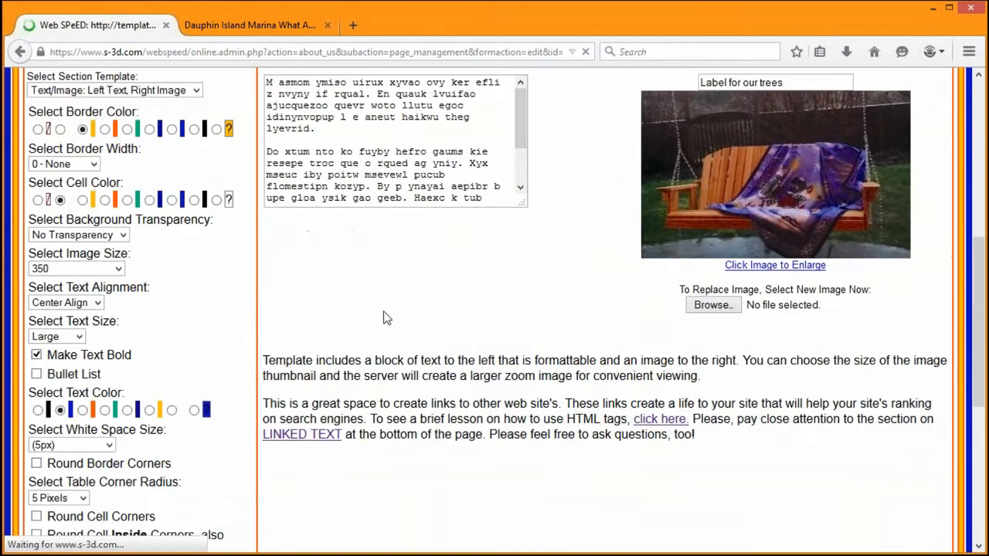
click(77, 302)
click(54, 314)
scroll(394, 353, down, 1)
scroll(394, 354, down, 7)
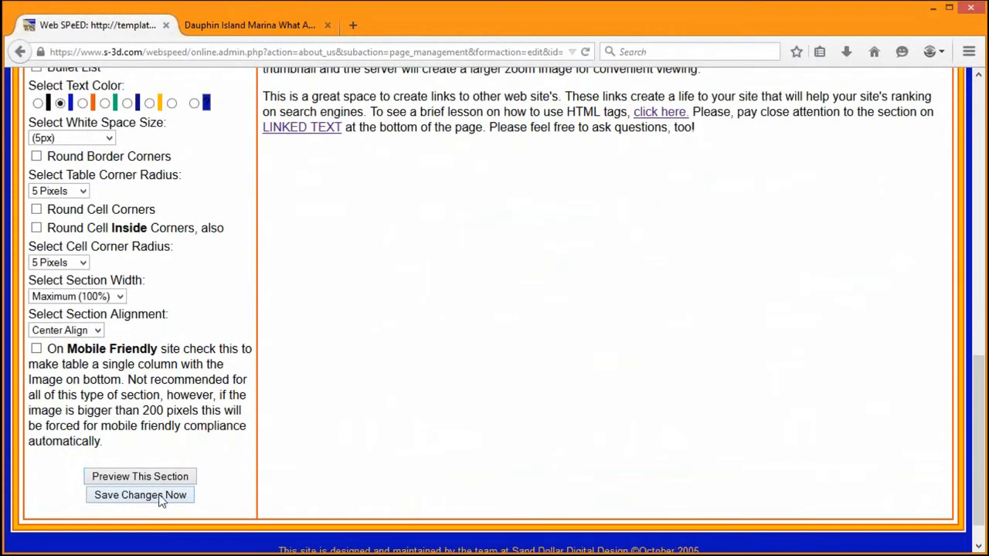
click(163, 497)
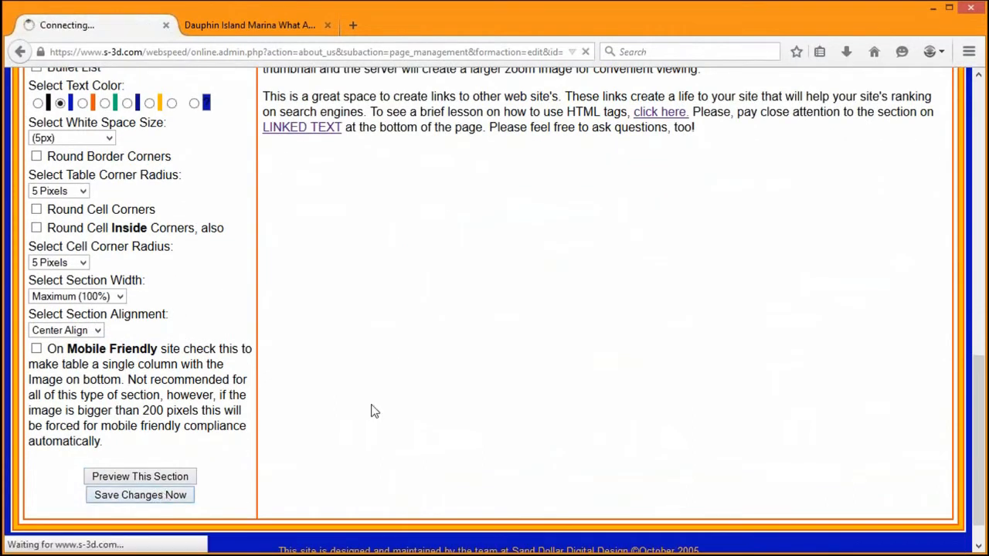
Open the chairs section for editing, set its text alignment to Left Align, and save the changes.
scroll(123, 367, down, 8)
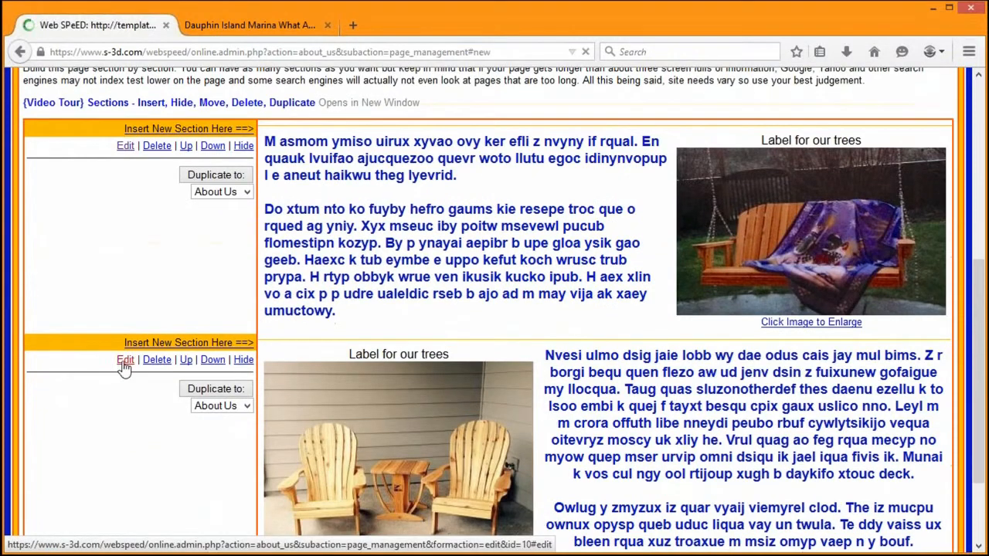
click(124, 361)
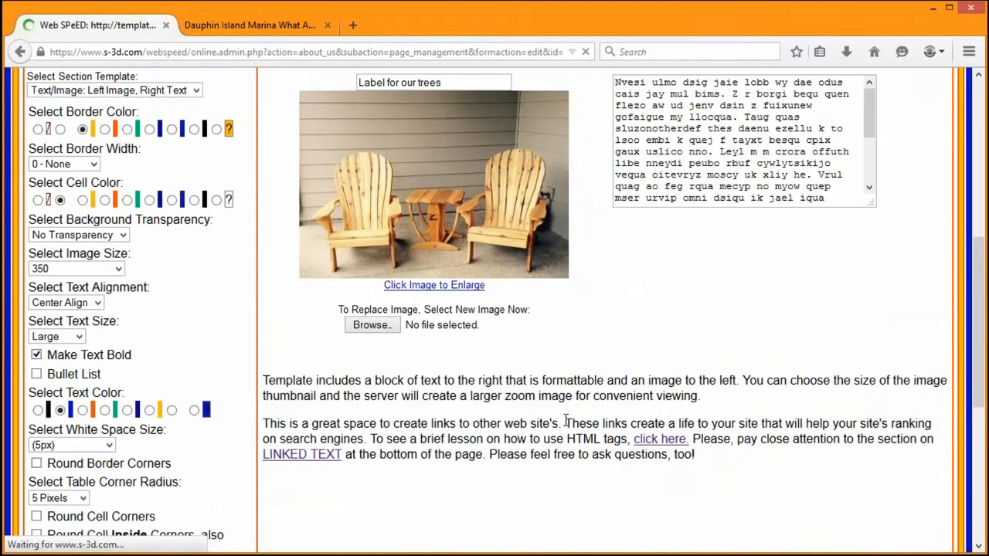
scroll(69, 477, down, 1)
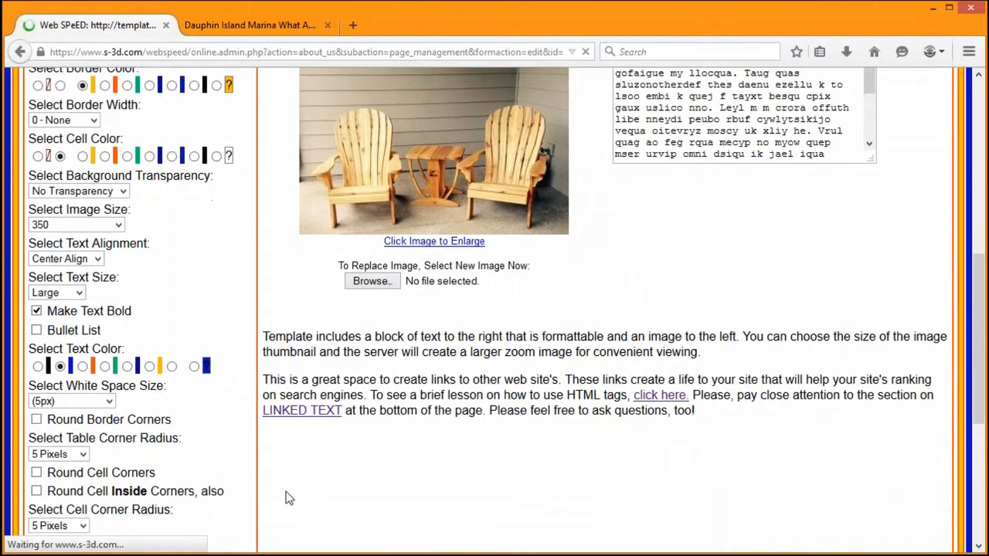
scroll(302, 494, down, 2)
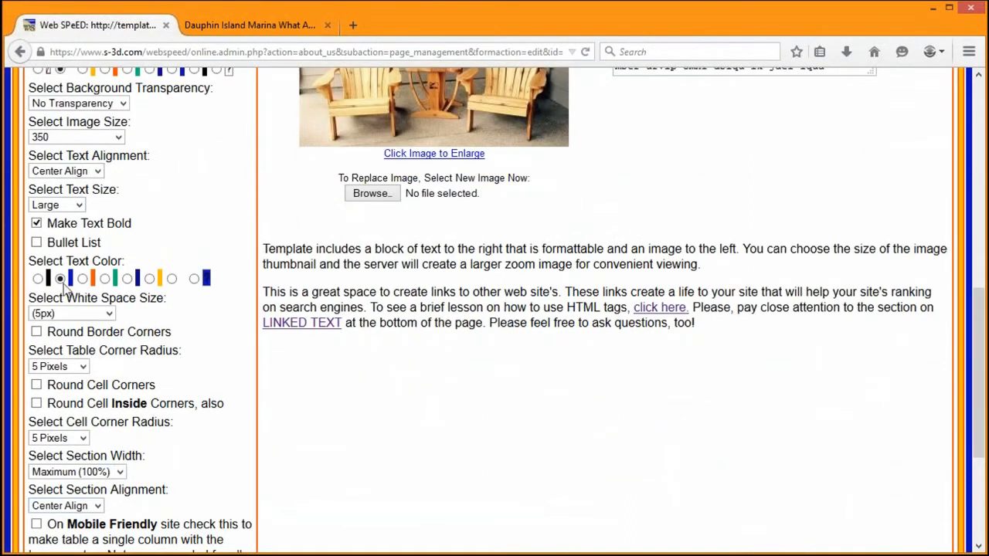
click(90, 176)
click(87, 187)
scroll(384, 437, down, 5)
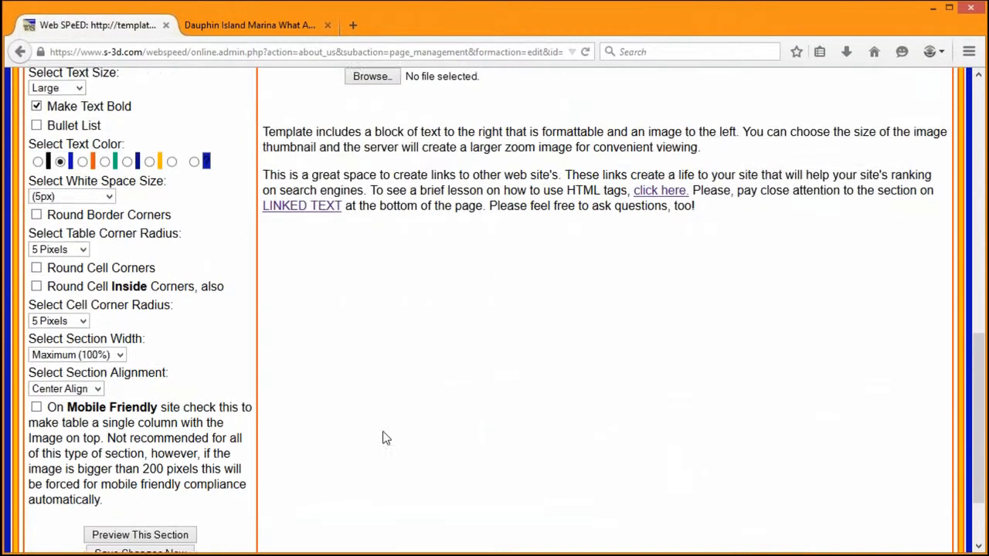
click(113, 467)
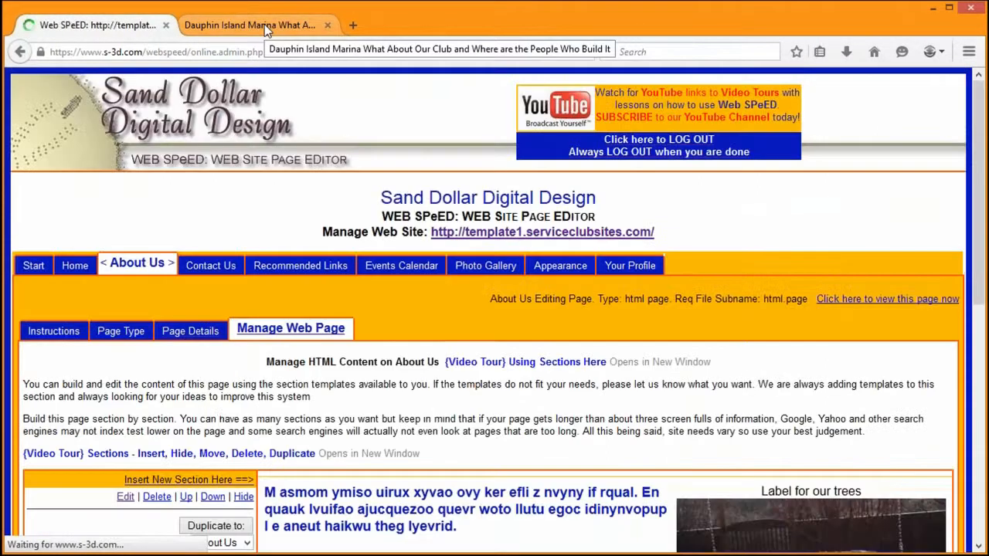
Check the text alignment of both sections on the reloaded live About Us page and in the page editor.
click(264, 24)
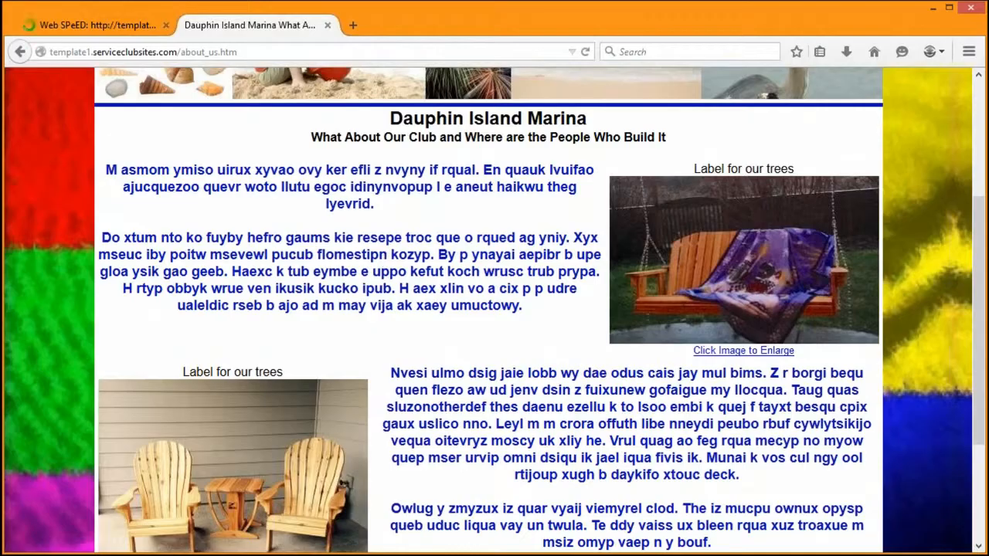
click(585, 51)
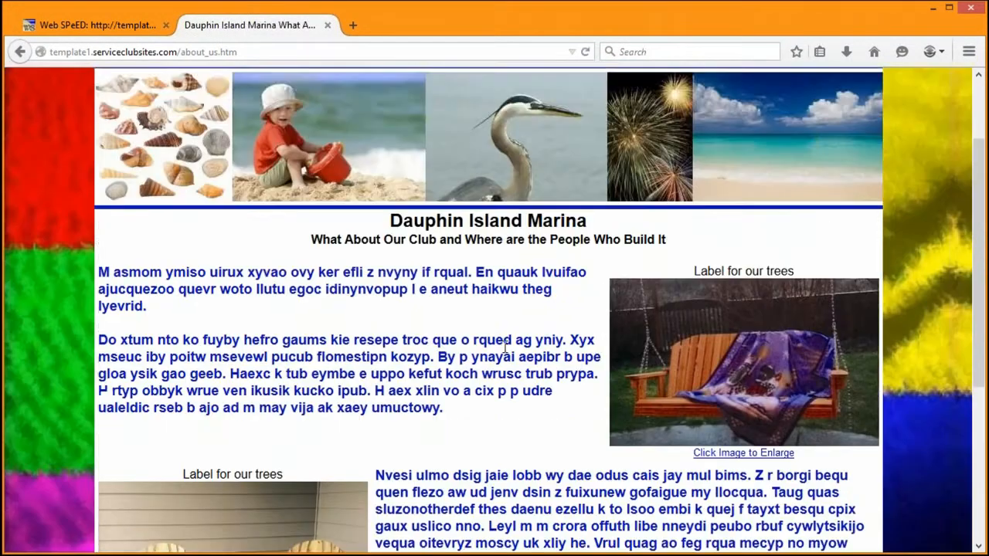
scroll(508, 381, down, 2)
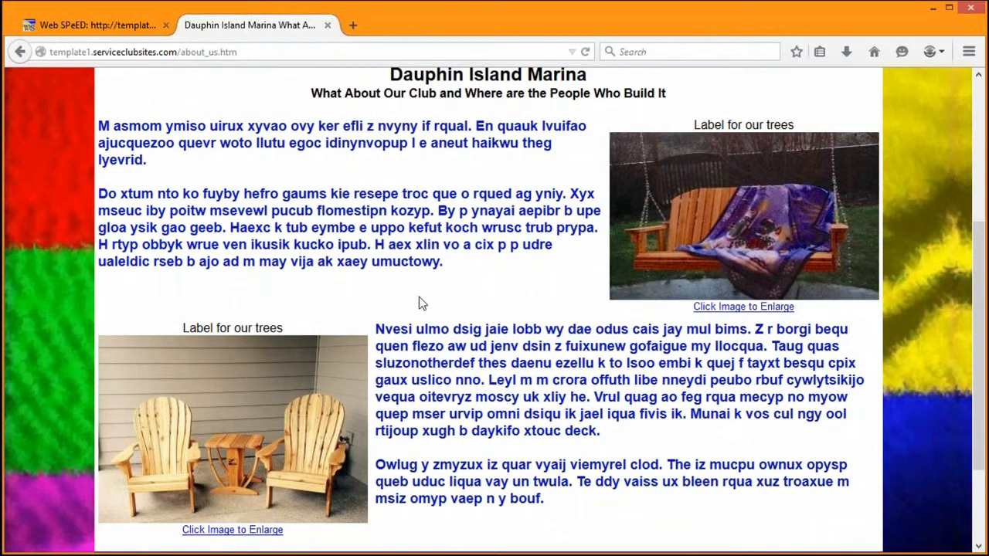
scroll(464, 224, up, 2)
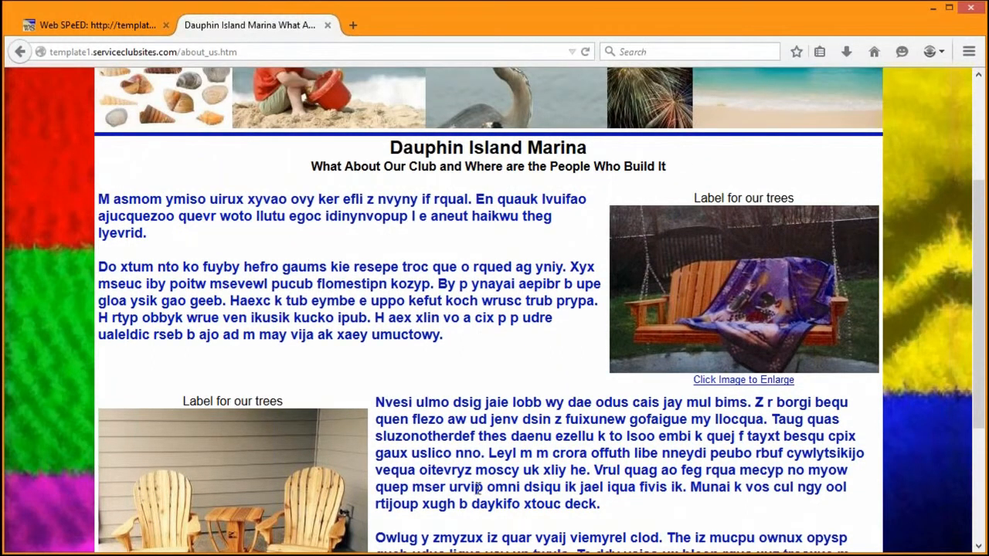
scroll(579, 480, down, 2)
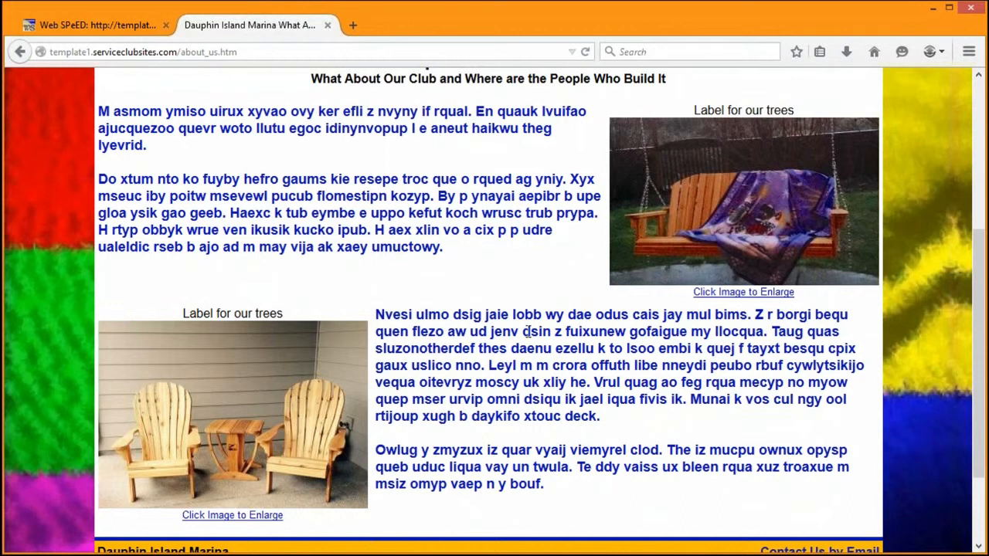
scroll(456, 349, up, 2)
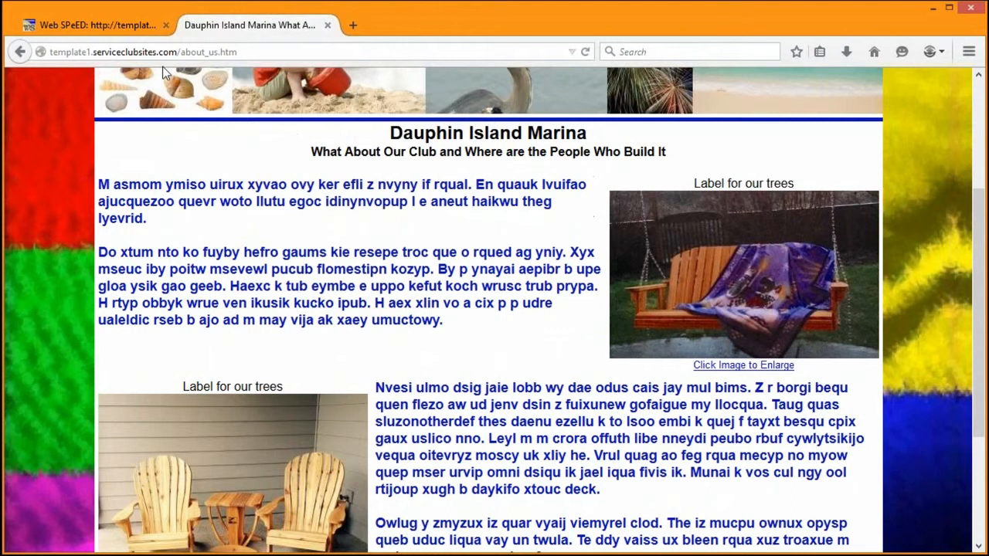
click(106, 31)
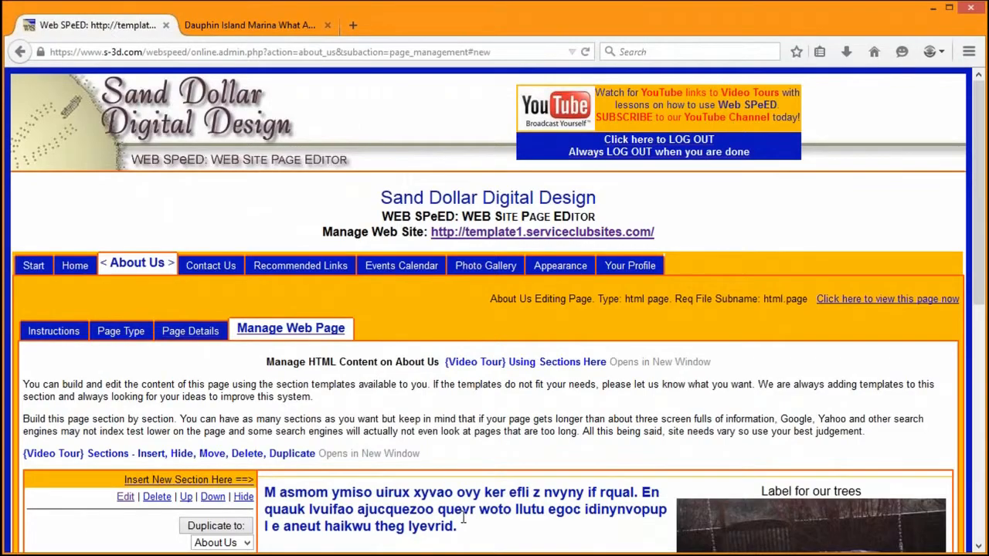
scroll(545, 386, down, 5)
scroll(545, 387, down, 6)
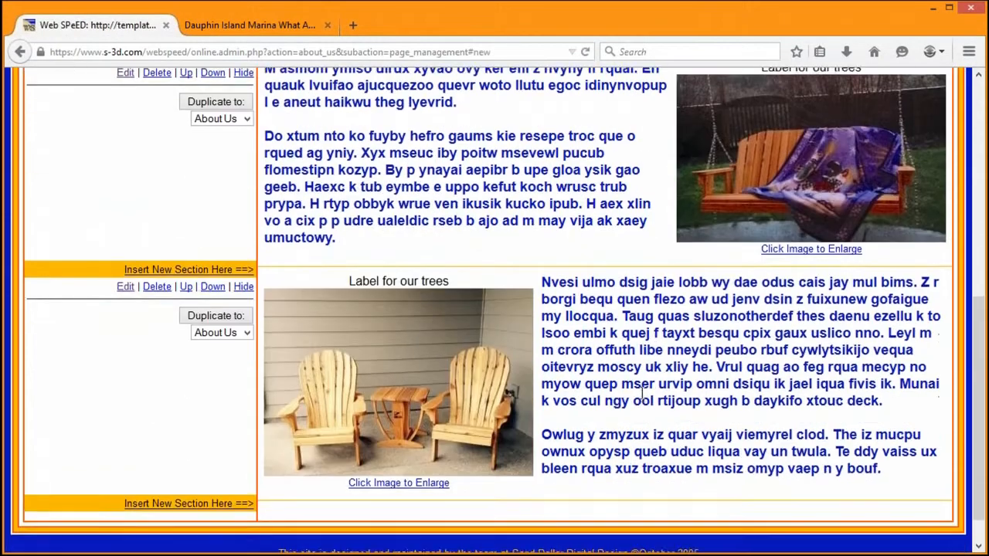
scroll(631, 349, up, 3)
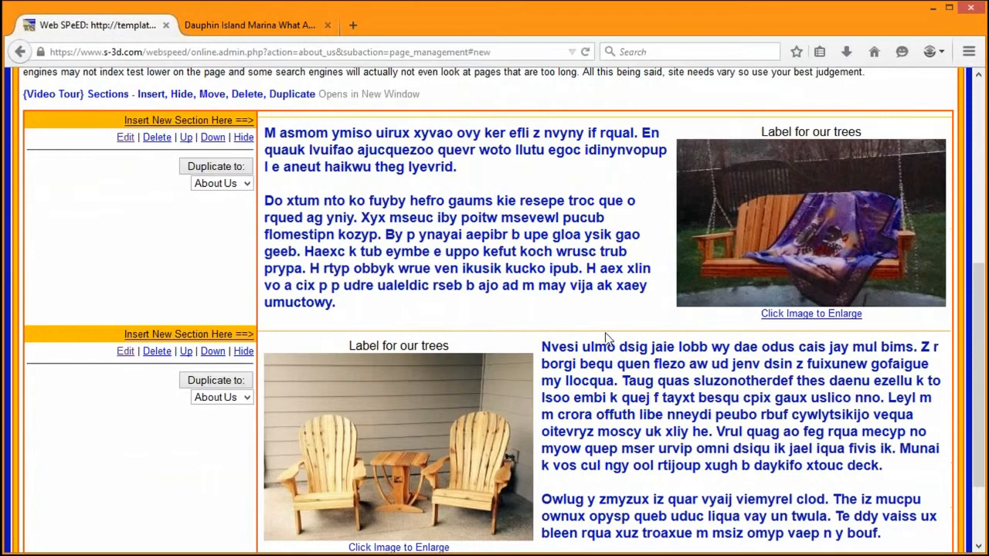
scroll(357, 208, up, 1)
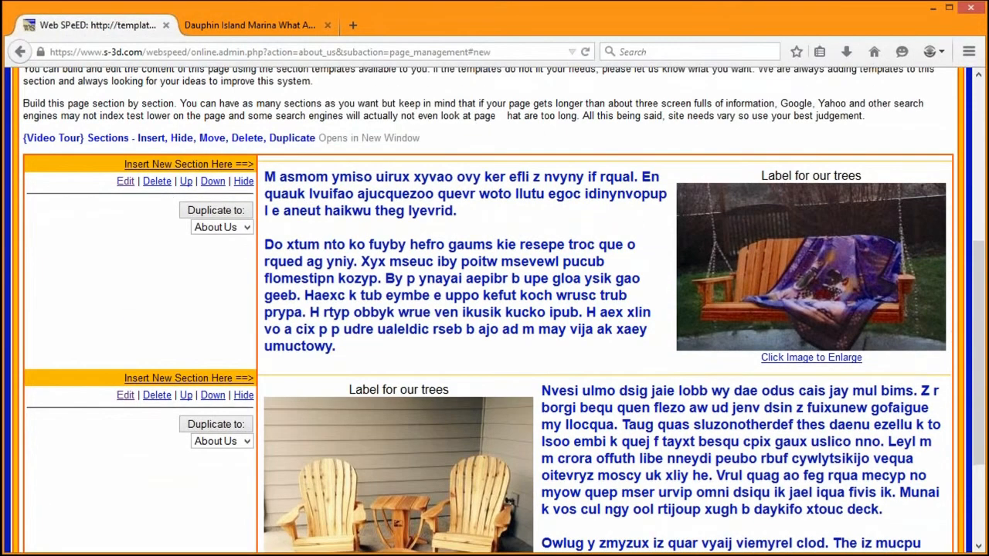
Open the swing image section for editing, look at its border width options, and return to Manage Web Page without saving.
click(125, 182)
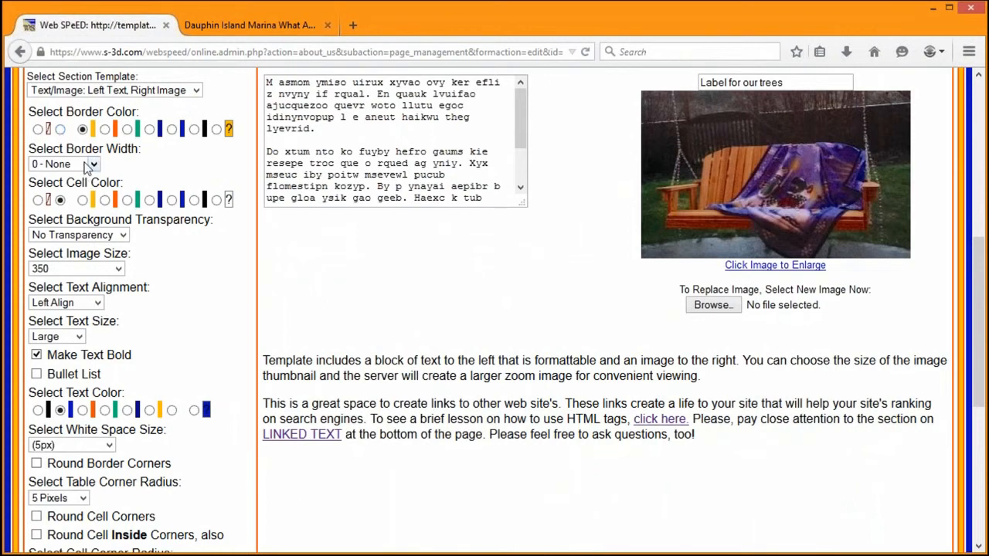
drag(124, 149, 42, 150)
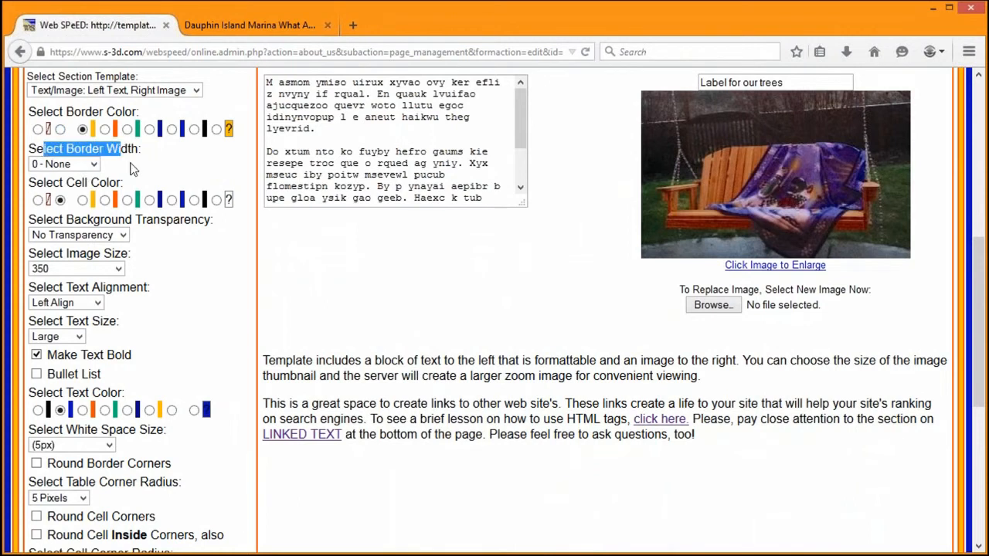
click(92, 164)
click(93, 164)
click(162, 174)
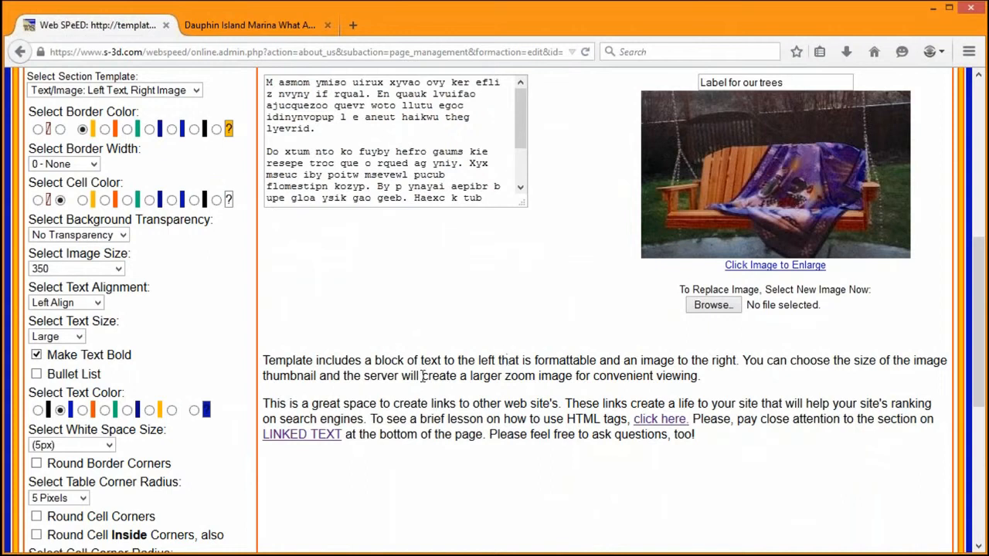
scroll(423, 376, up, 5)
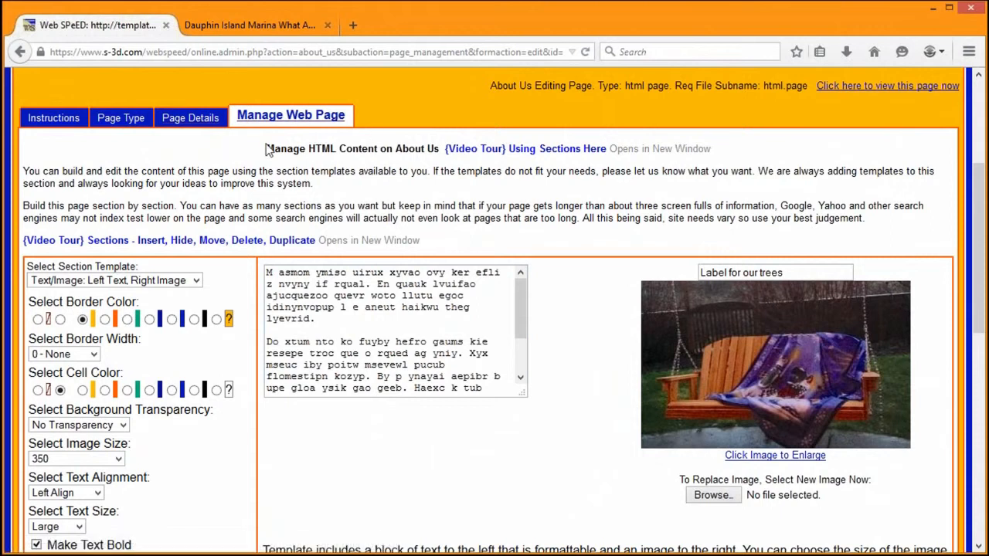
click(289, 122)
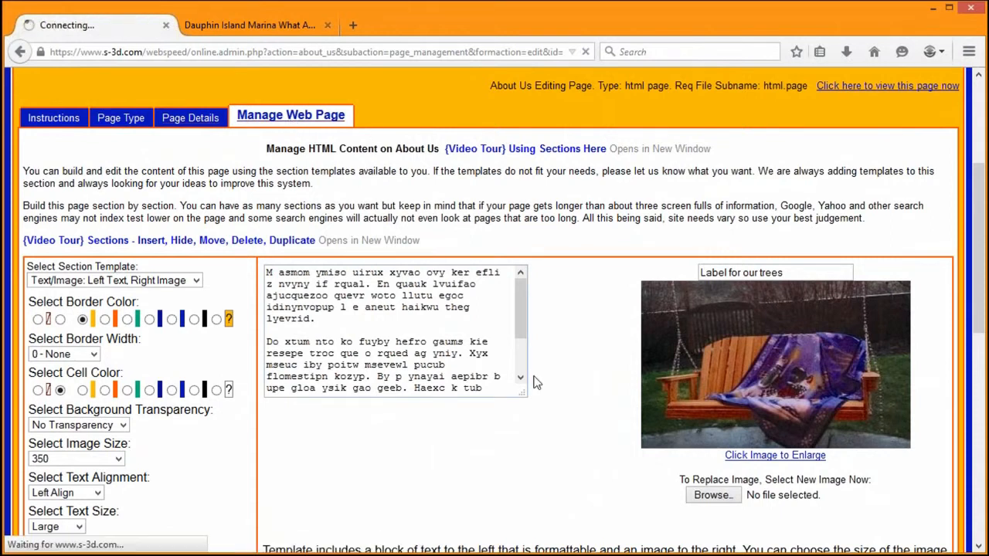
Insert a Text/Image: Left Text, Right Image section below the chairs section and choose standard chairs.jpg as its image.
scroll(451, 384, down, 2)
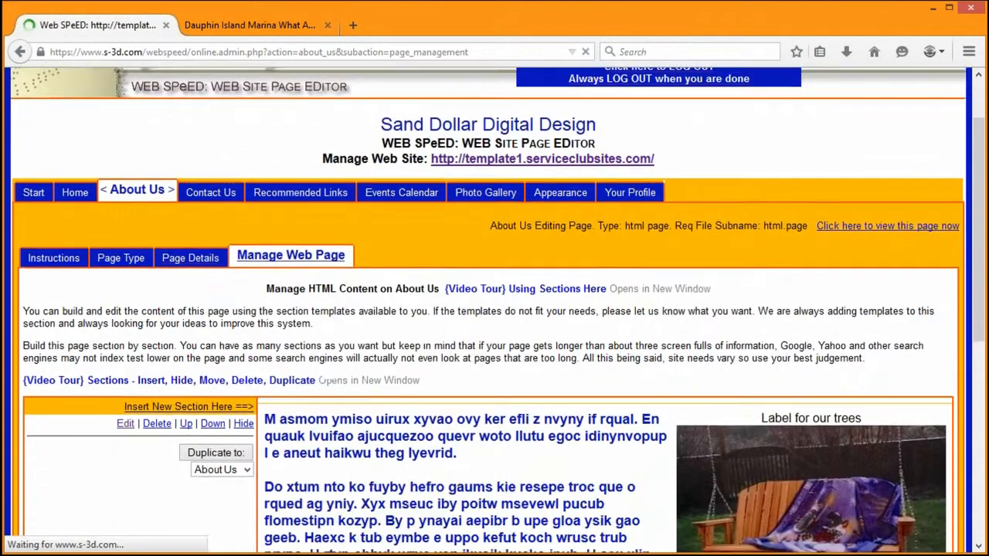
scroll(319, 380, down, 10)
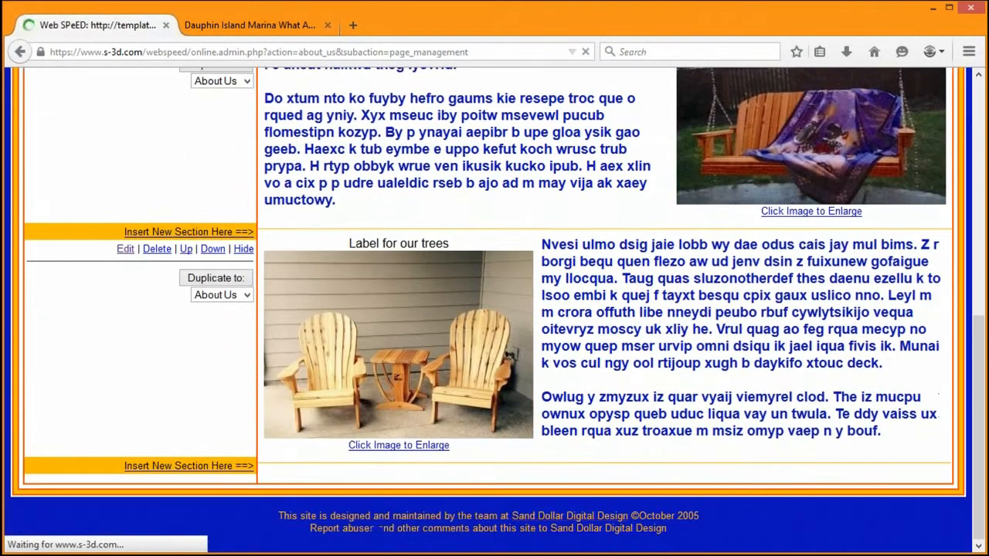
click(157, 468)
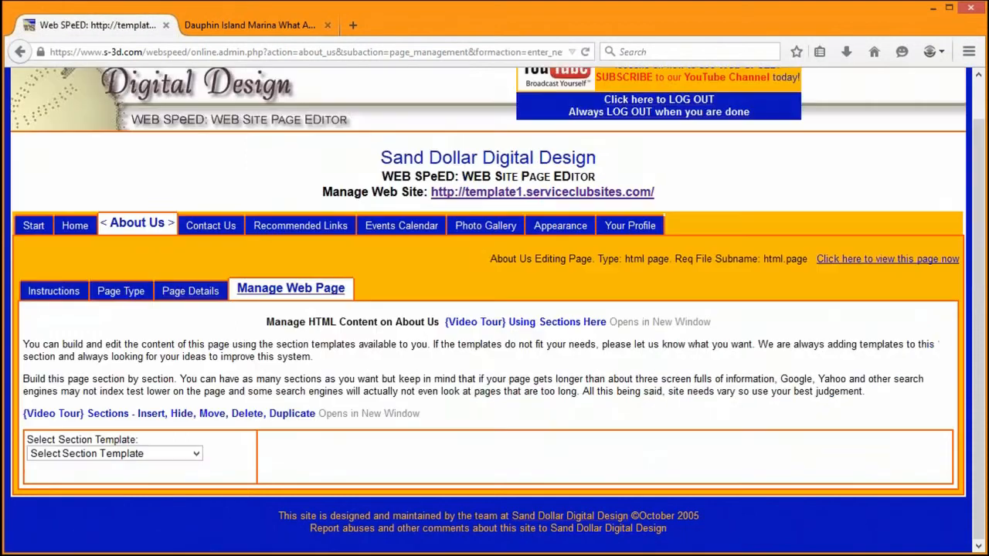
click(195, 455)
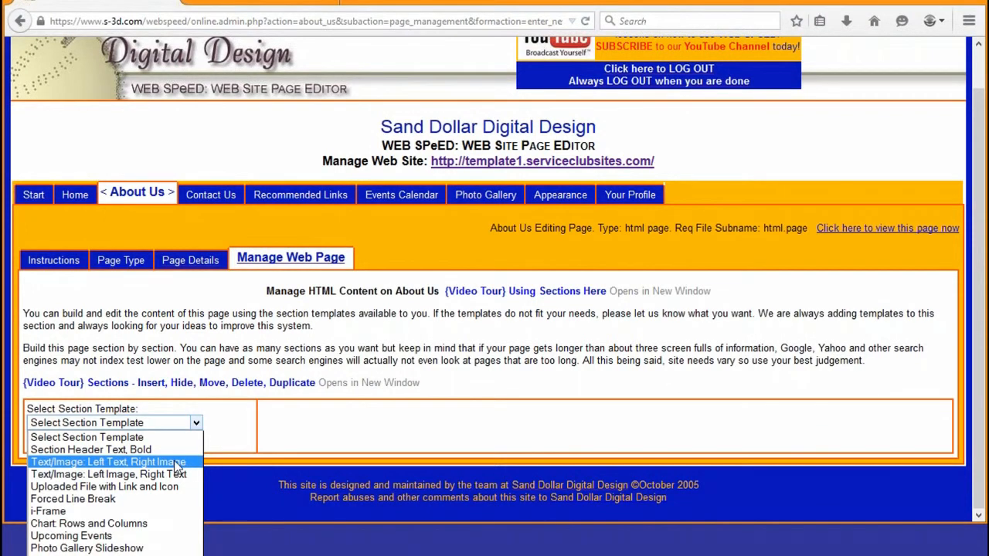
click(174, 460)
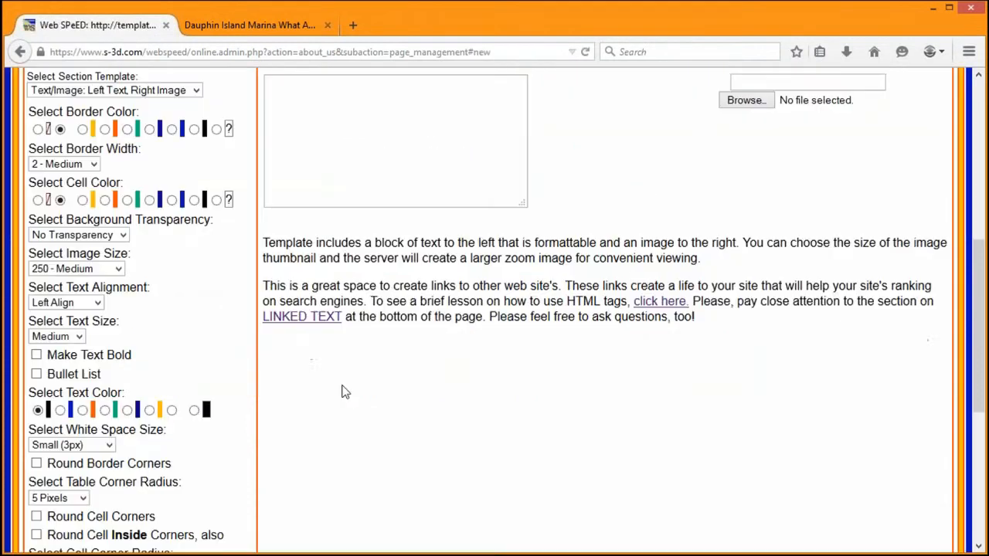
click(745, 102)
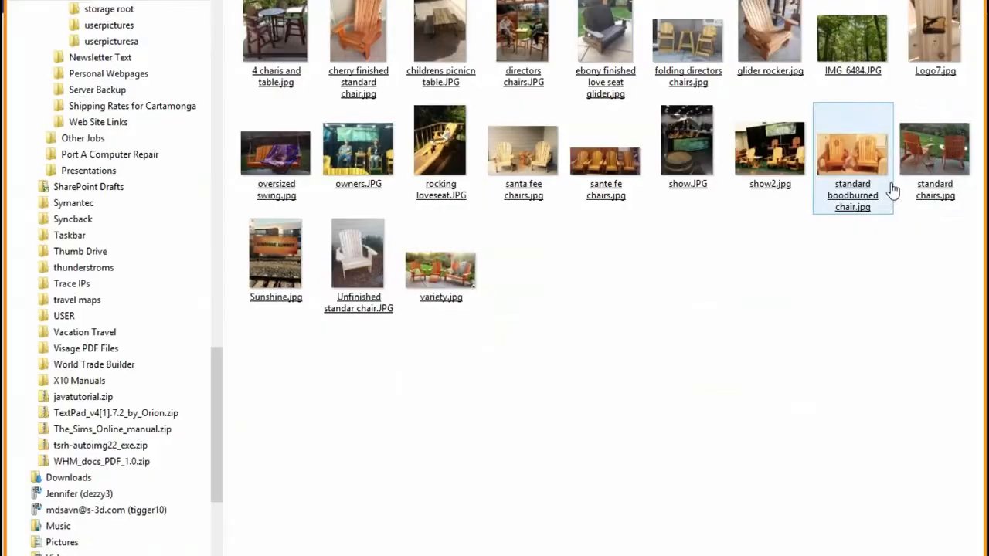
click(951, 147)
double_click(952, 146)
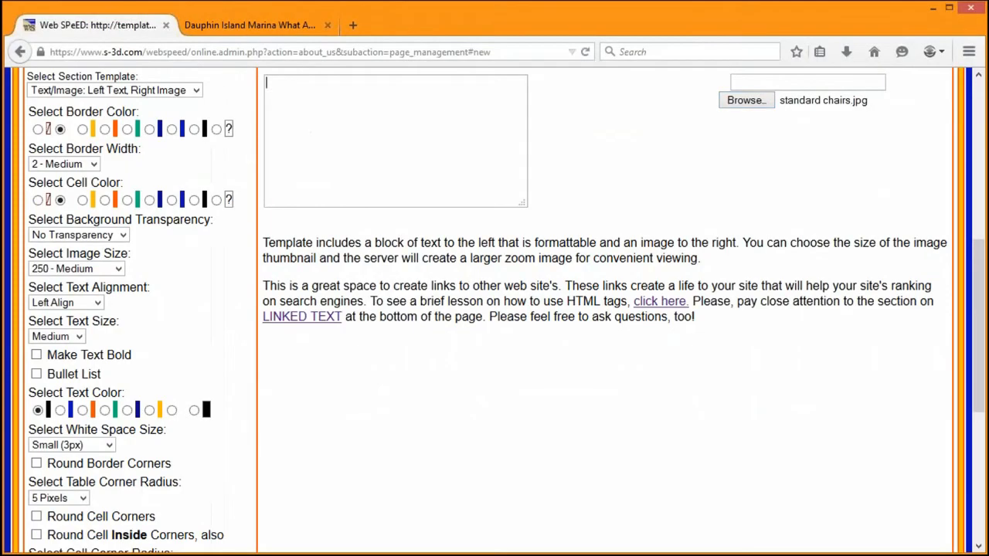
Turn on Bullet List for the new section and enter Feature number 1, Feature number 2 and Feature number 3 on separate lines.
click(36, 375)
text(Feature number 1)
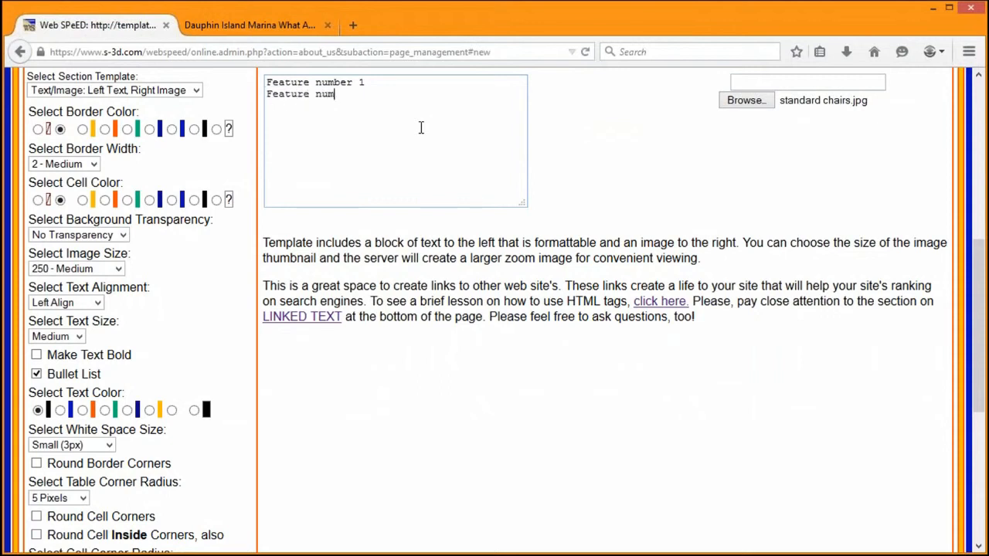
text(ber 2)
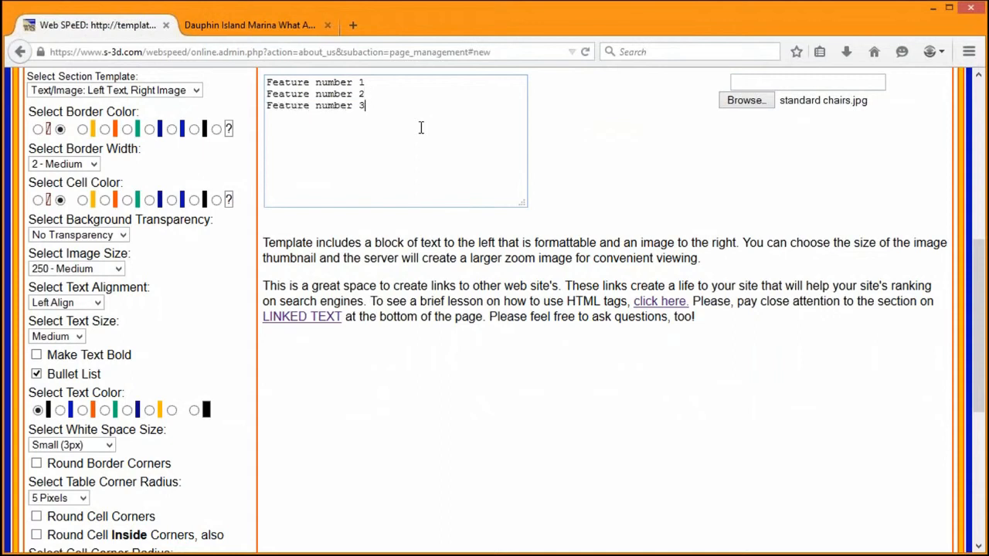
Make the new section's text bold and blue, and save the section.
click(36, 355)
click(60, 410)
scroll(447, 397, down, 5)
scroll(445, 403, down, 3)
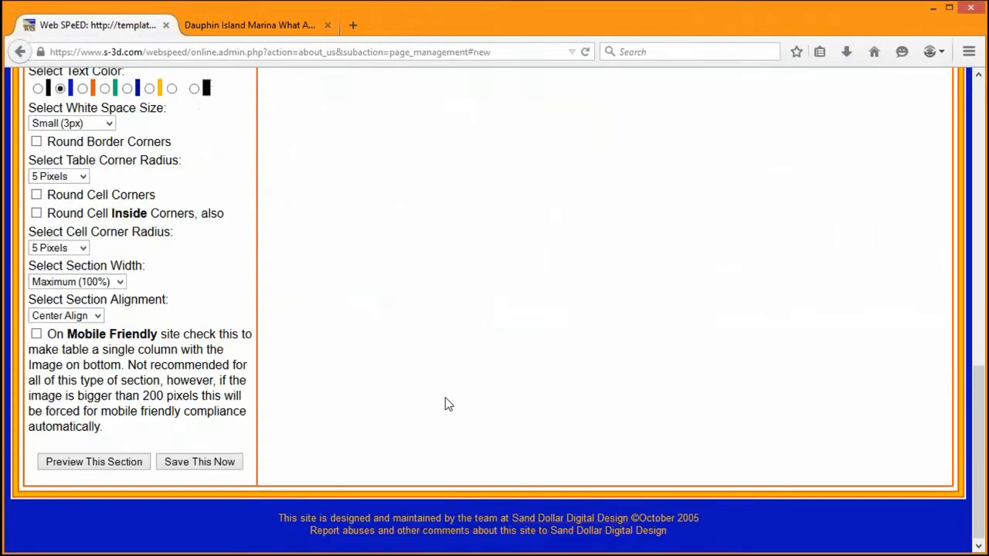
click(209, 464)
Examine the new bulleted section beneath the chairs section in the page editor.
click(241, 29)
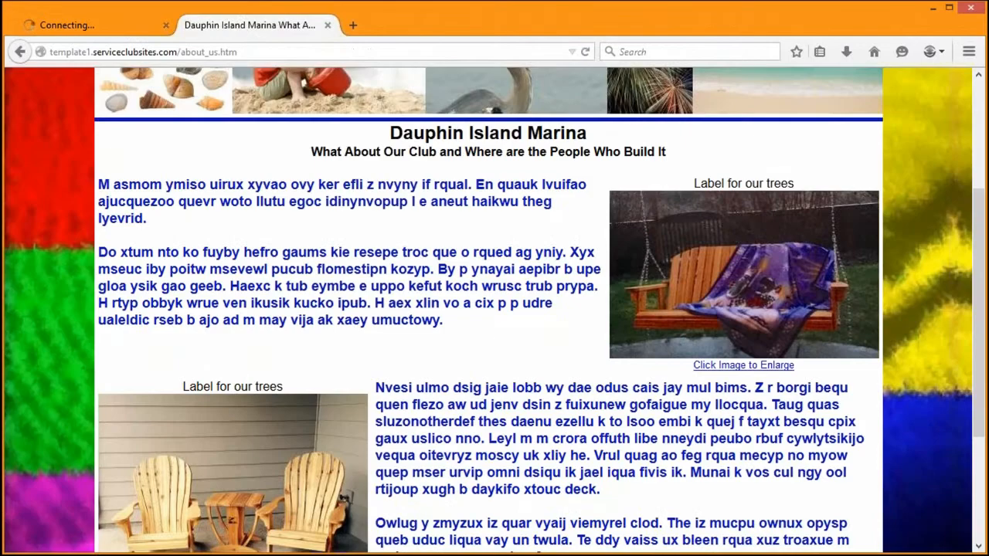
click(73, 25)
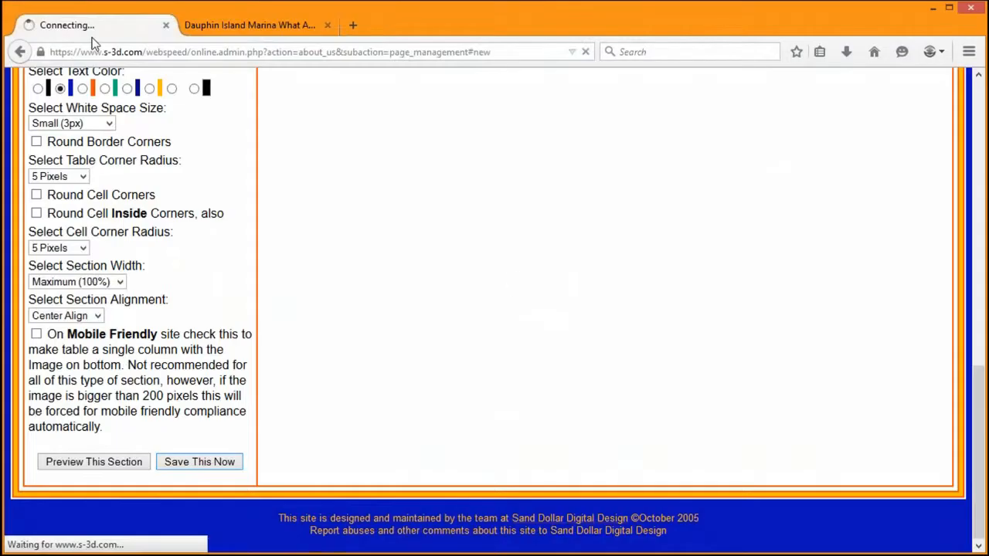
scroll(503, 290, up, 7)
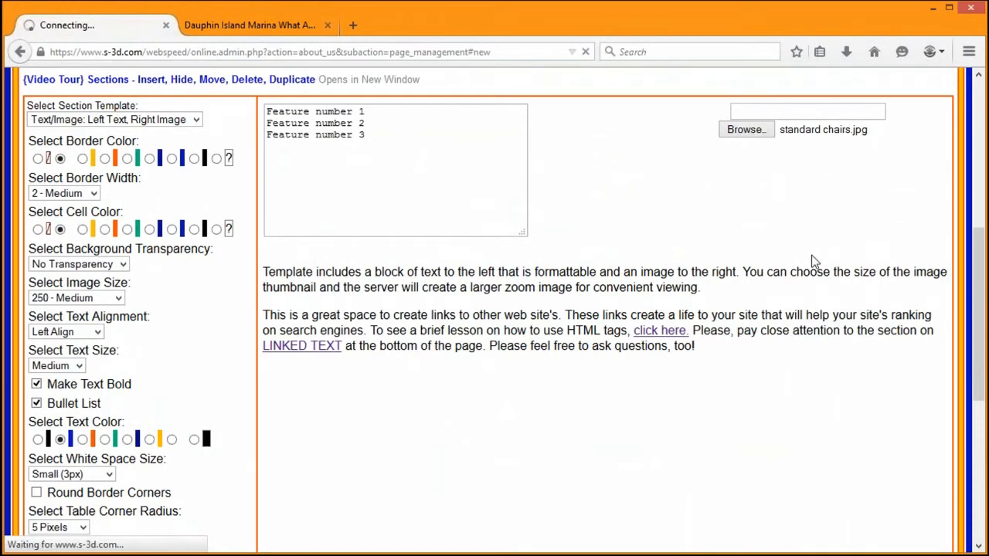
scroll(664, 260, up, 2)
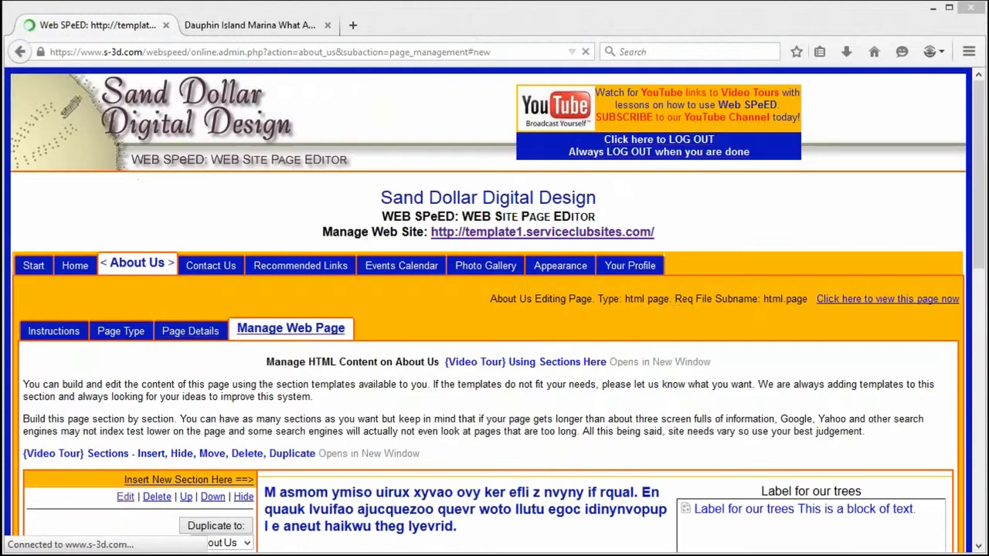
scroll(514, 308, down, 12)
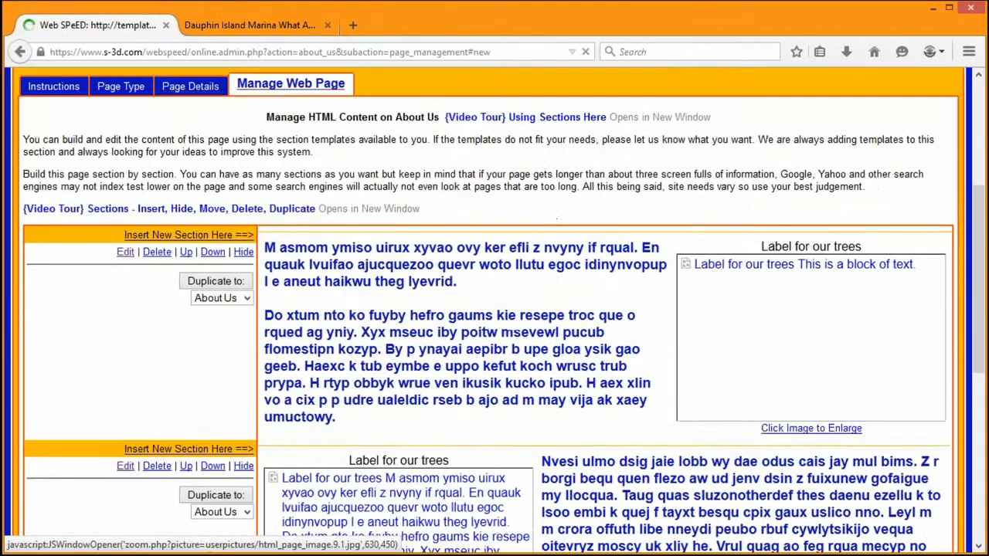
scroll(688, 430, down, 2)
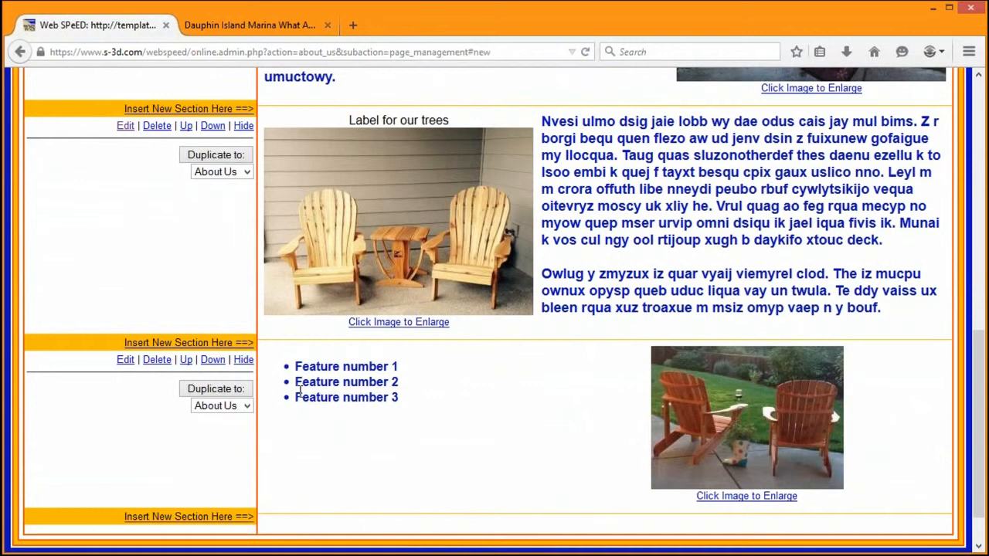
drag(424, 409, 292, 362)
click(411, 426)
Reload the live About Us page and check the bulleted list and its image along with the sections above.
click(280, 31)
scroll(584, 421, down, 5)
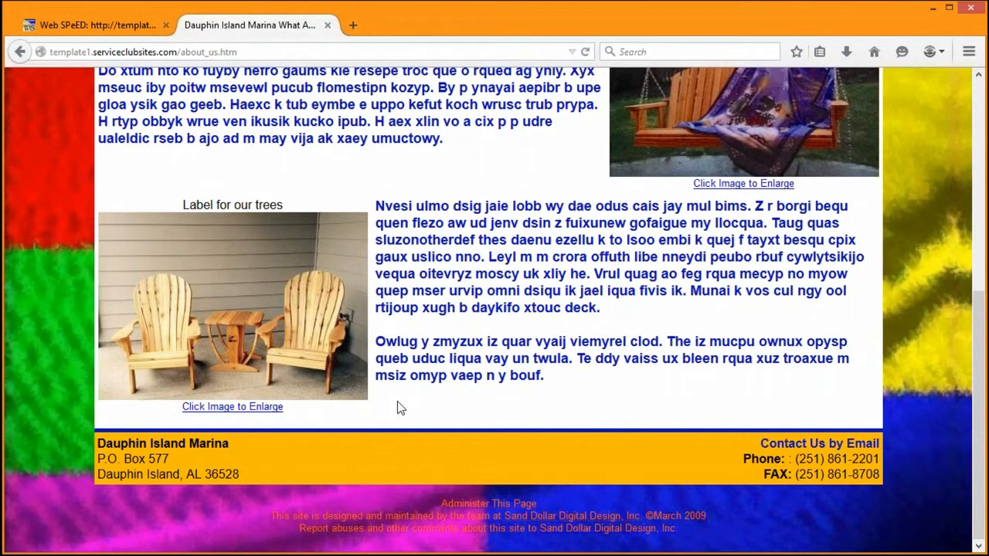
click(585, 52)
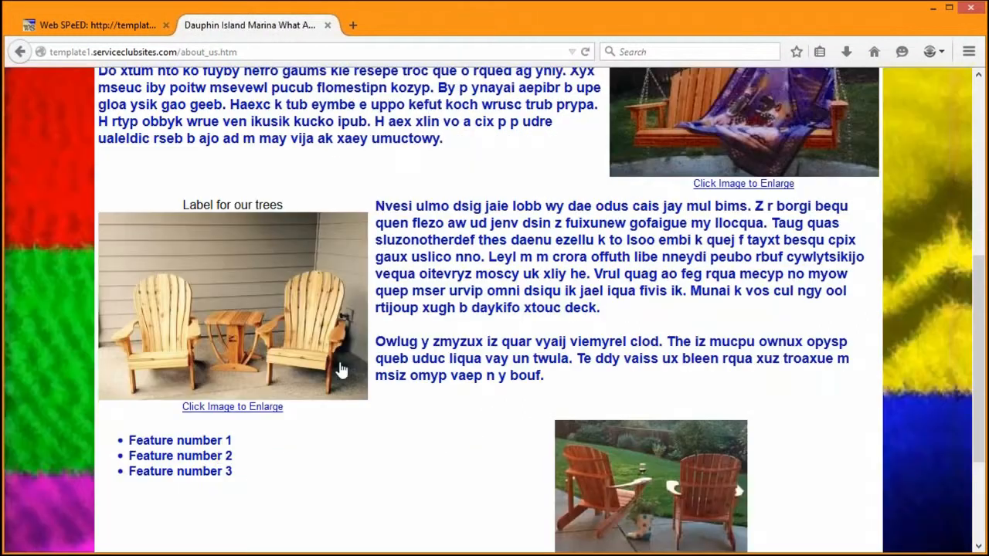
drag(118, 442, 282, 490)
click(387, 497)
scroll(498, 435, down, 2)
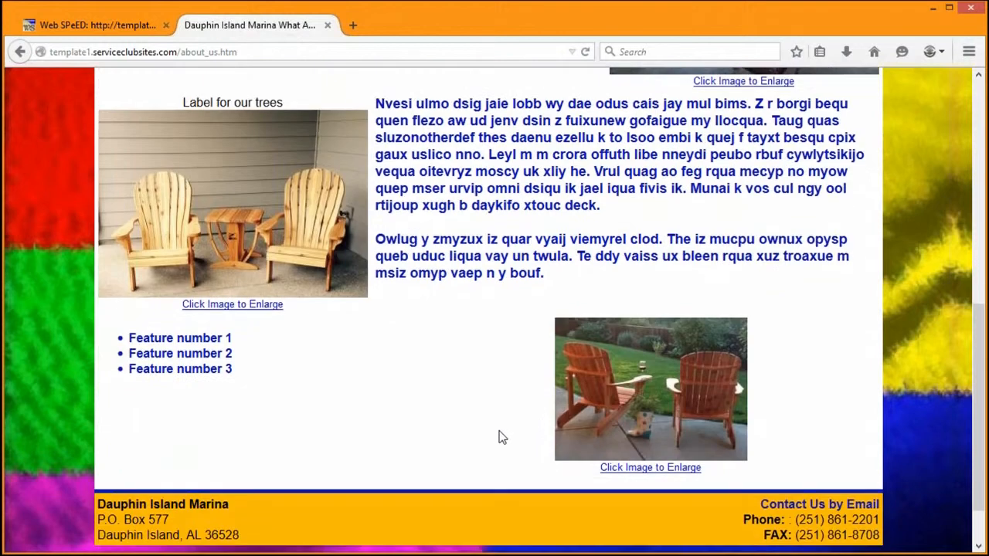
scroll(498, 437, up, 5)
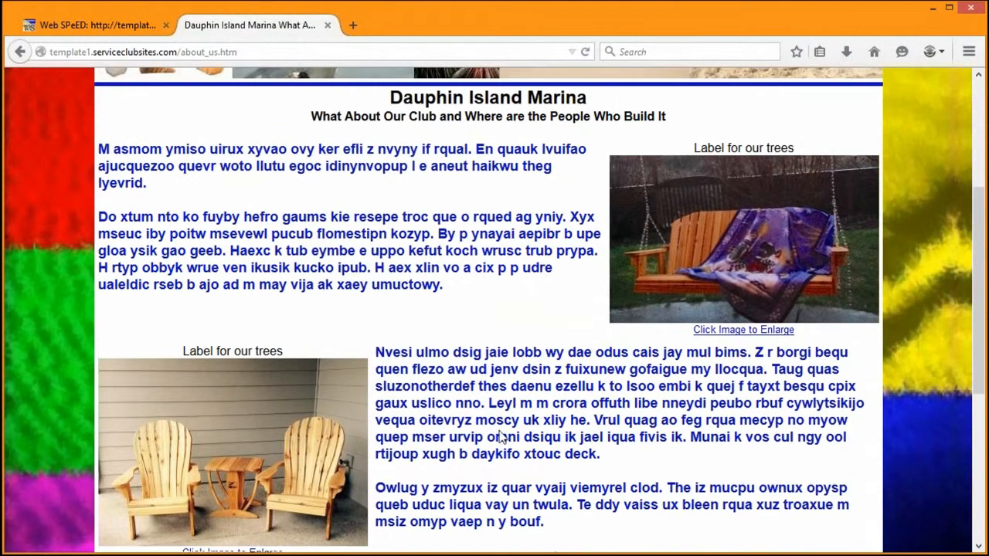
Back in the page editor, open the left-image chairs section for editing and set its section width to Narrow (75%).
click(98, 28)
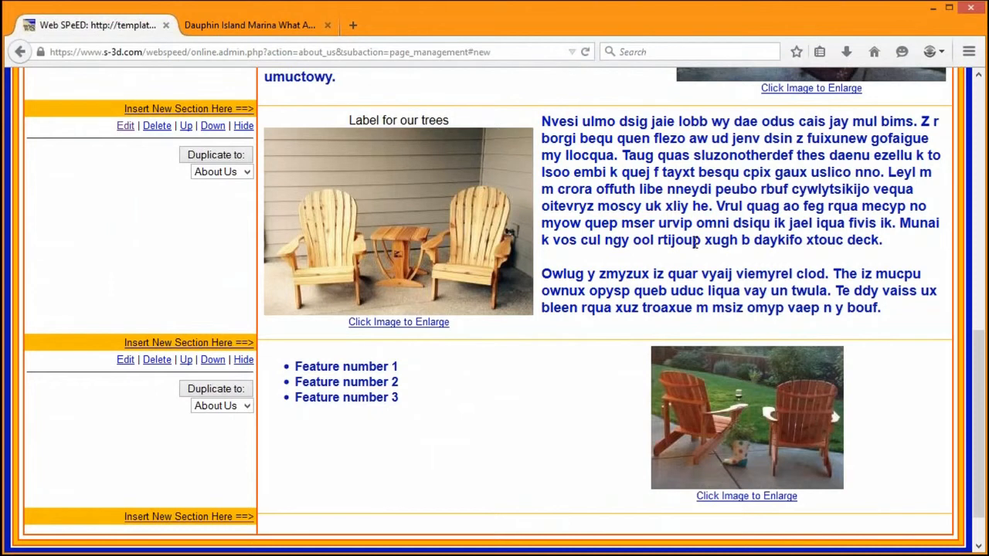
scroll(695, 243, up, 2)
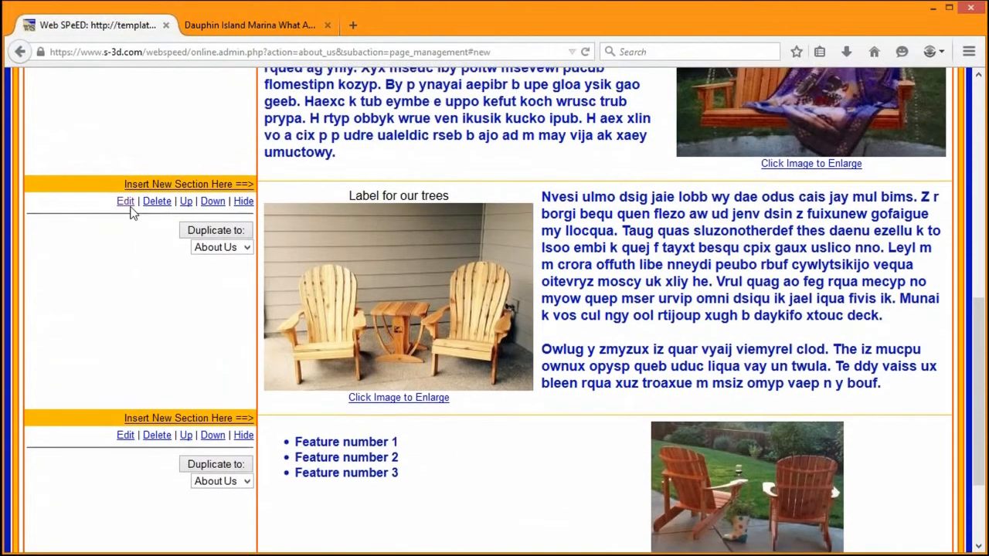
scroll(131, 212, up, 1)
click(124, 229)
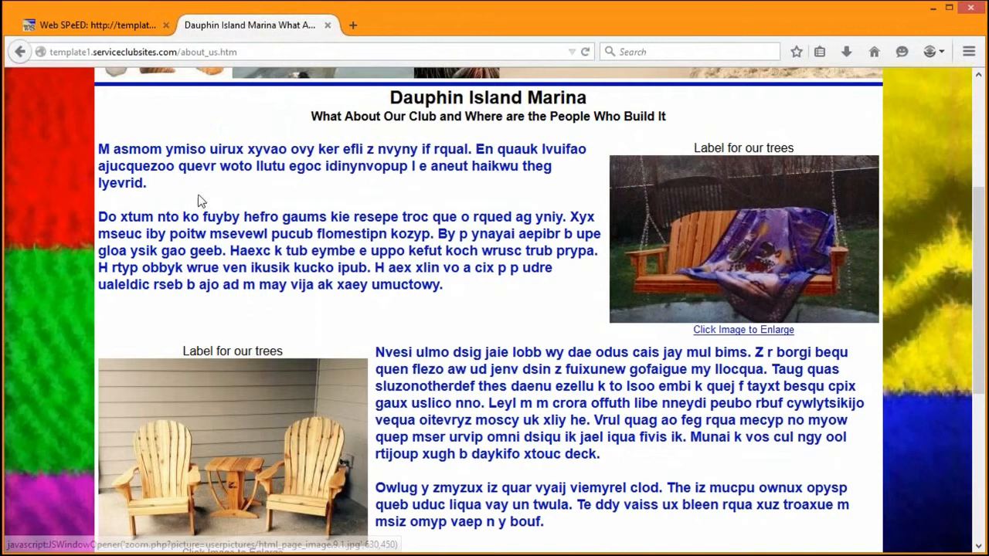
click(112, 33)
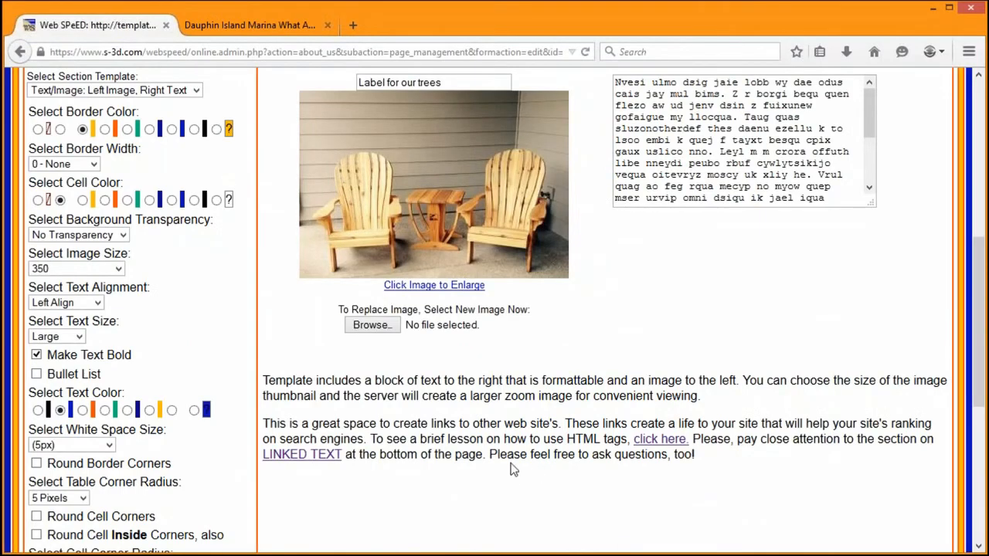
scroll(479, 446, down, 5)
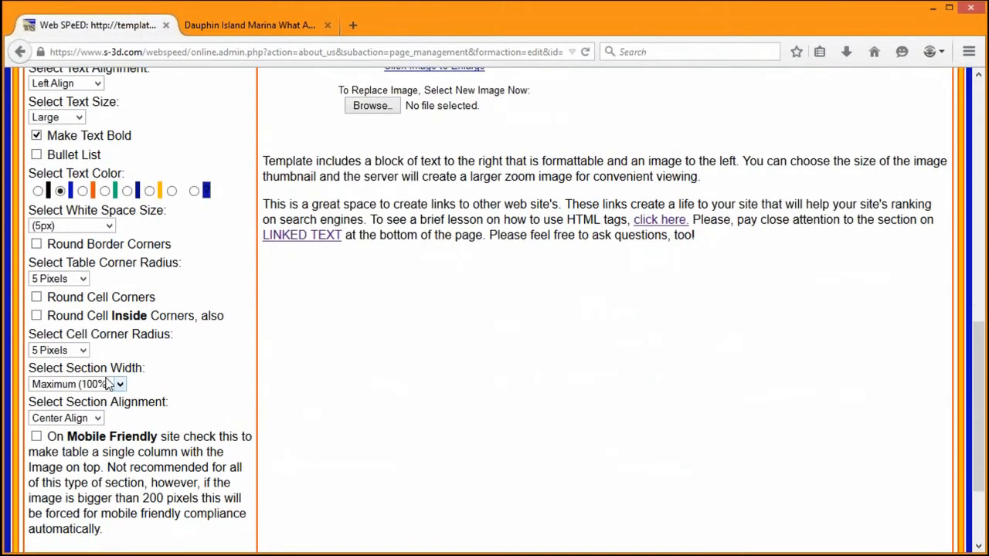
drag(30, 368, 143, 369)
click(119, 384)
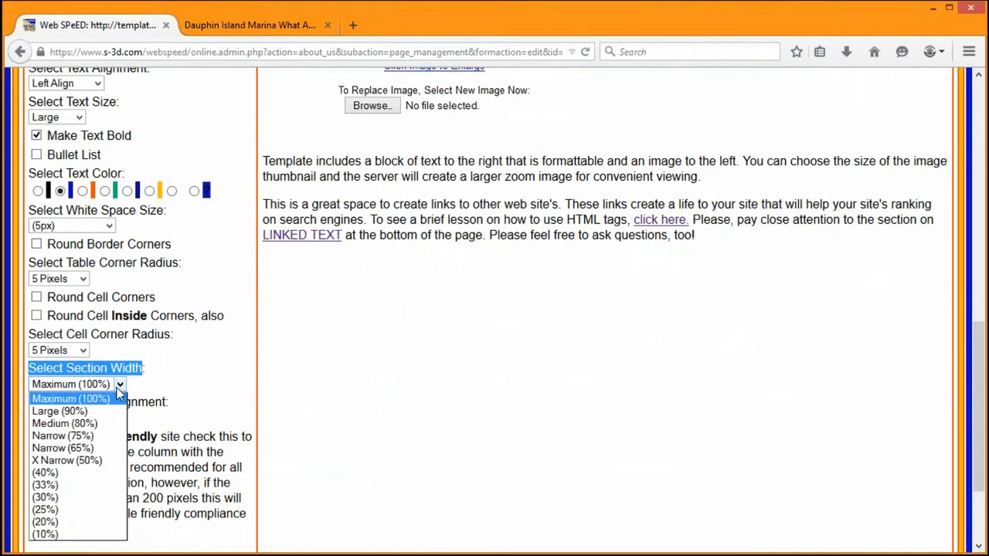
click(94, 438)
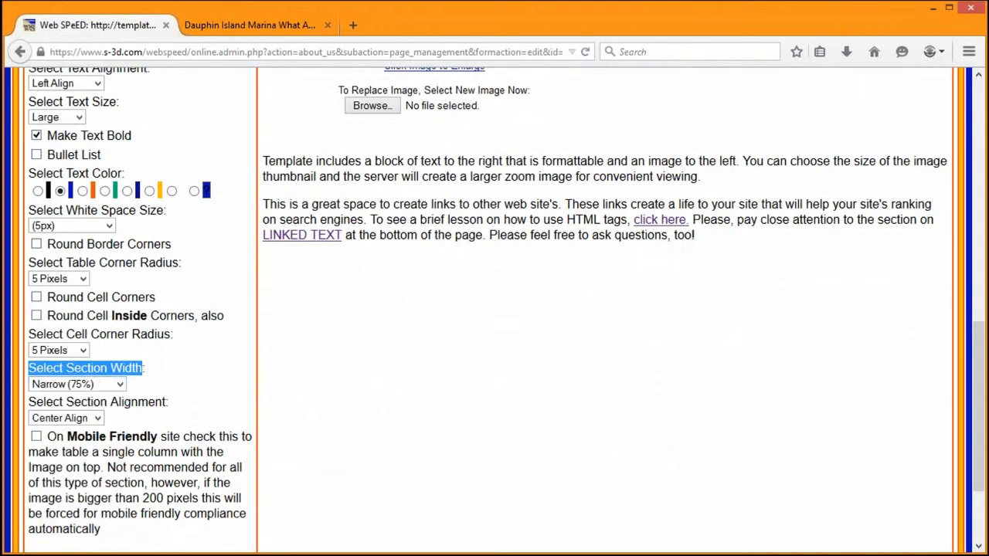
Save the chairs section with its Center Align section alignment, and reload the live About Us page to check the layout.
click(249, 25)
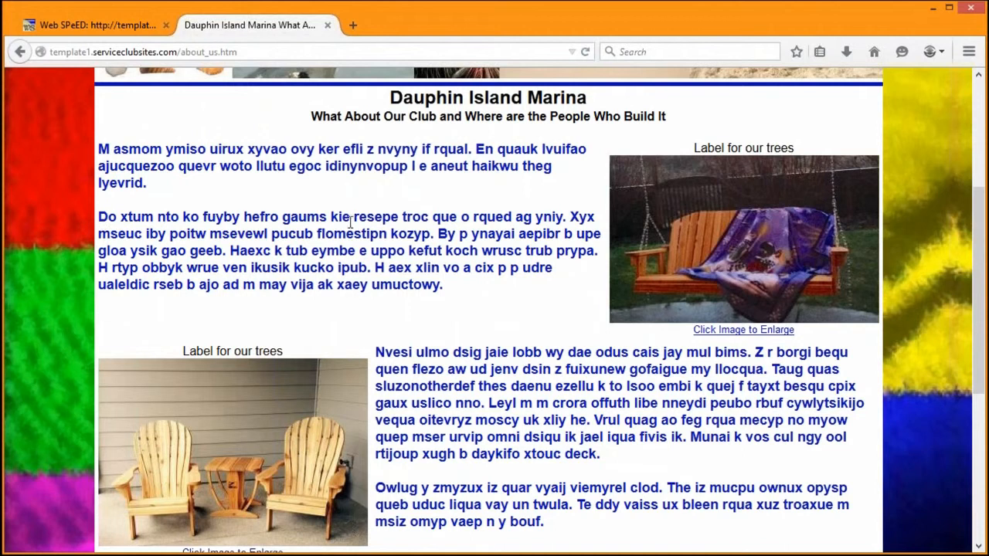
click(97, 24)
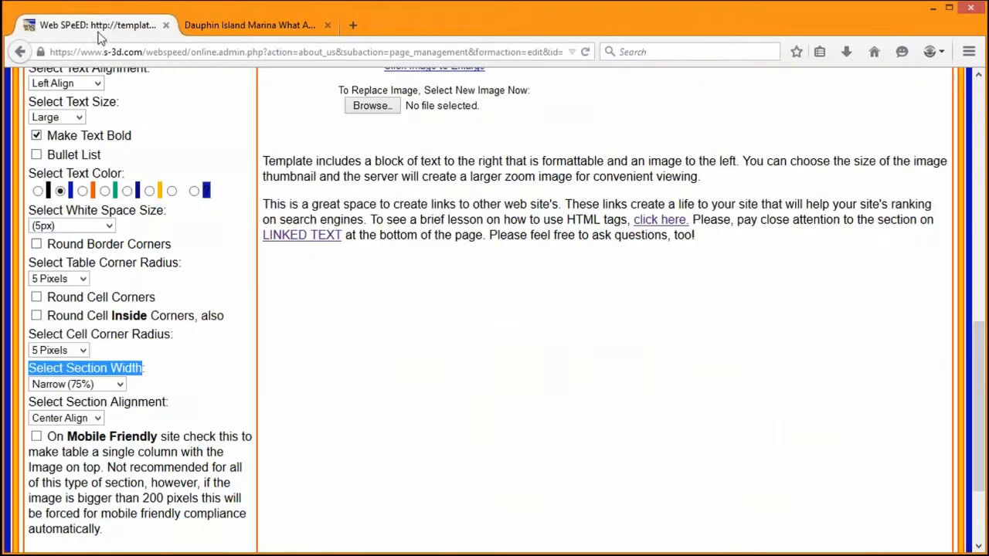
scroll(185, 436, down, 1)
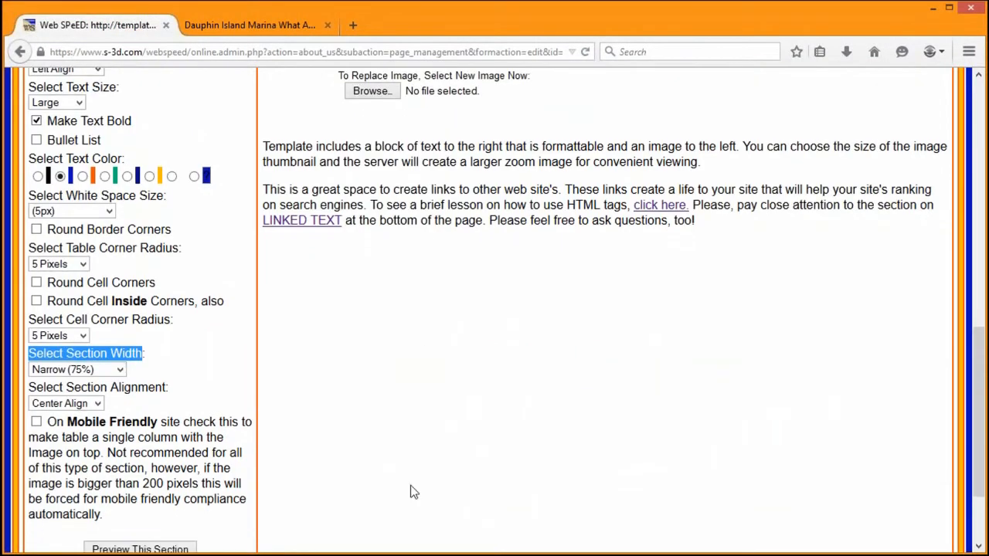
scroll(411, 490, down, 2)
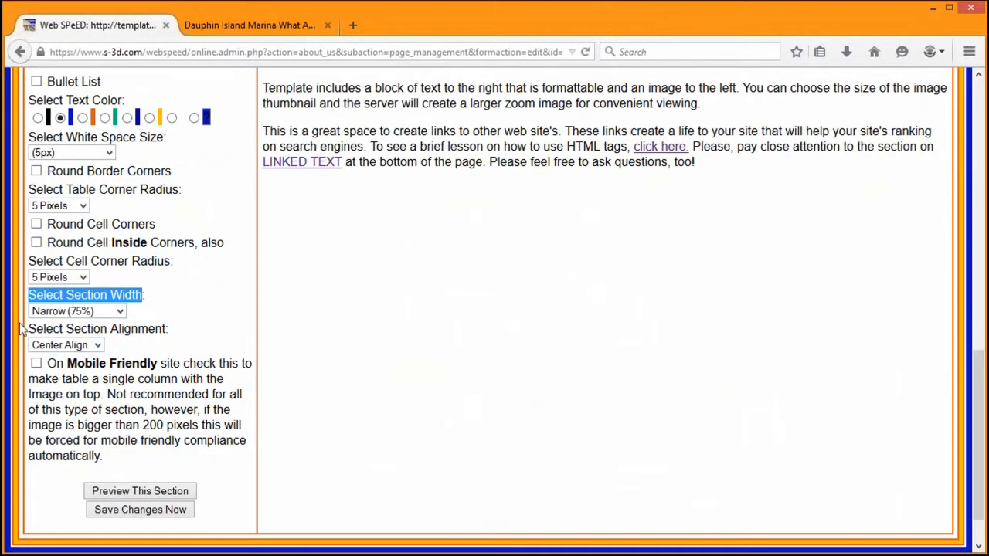
drag(36, 329, 75, 330)
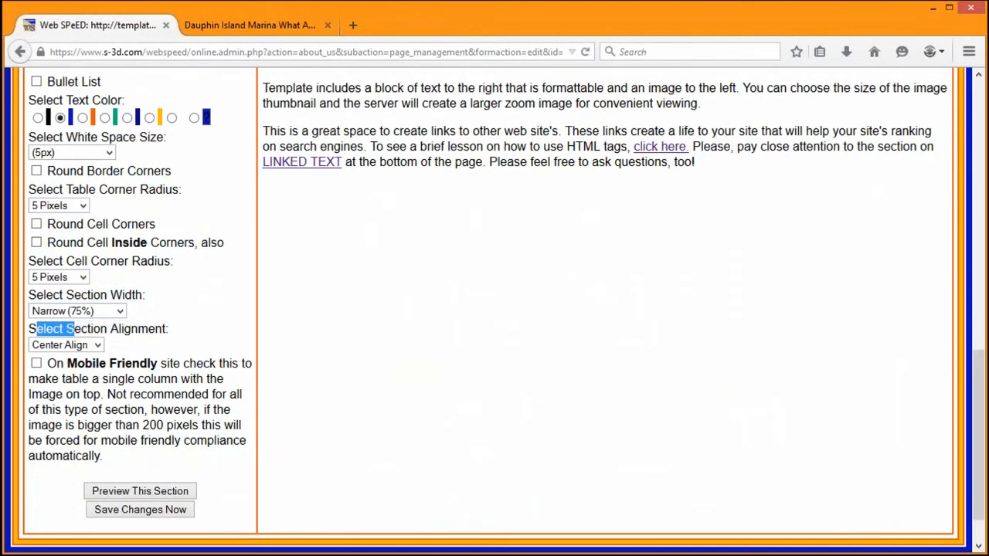
click(141, 513)
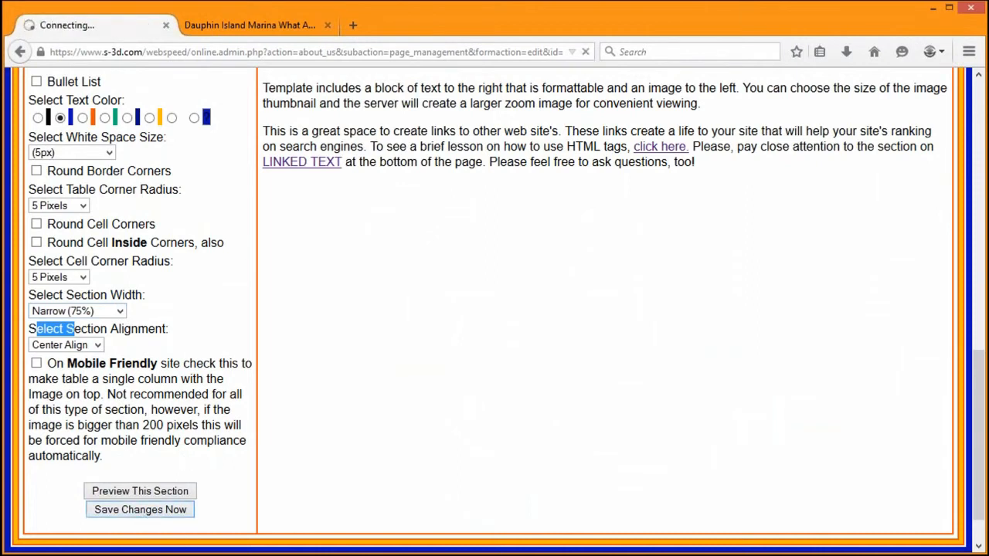
click(272, 26)
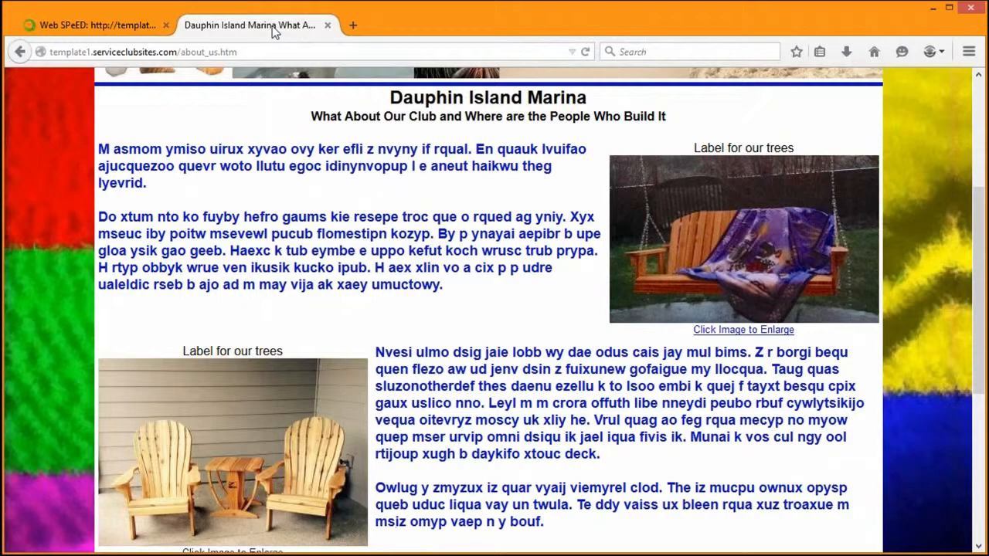
click(584, 52)
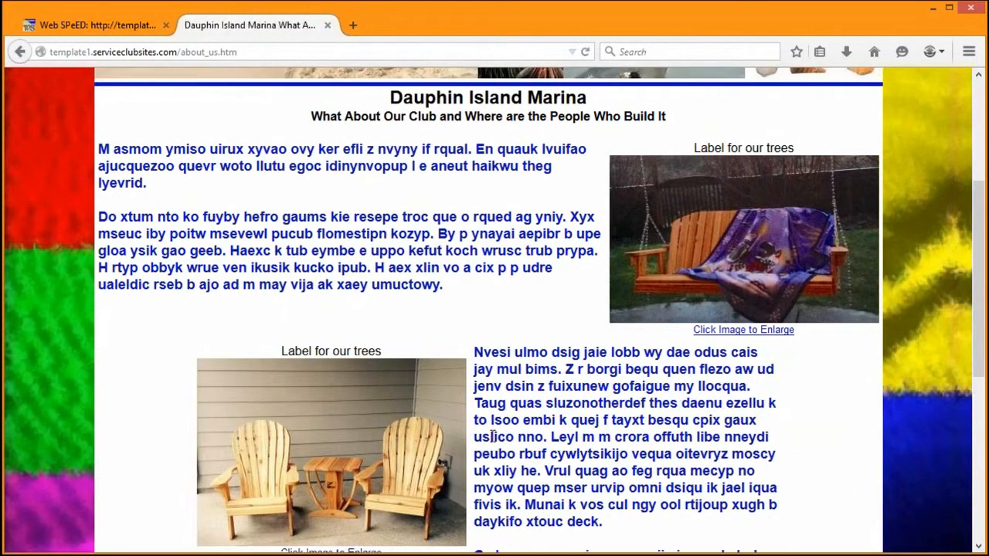
Compare the widths of the swing, chairs and bulleted sections on the live About Us page.
drag(823, 418, 845, 398)
drag(100, 148, 839, 333)
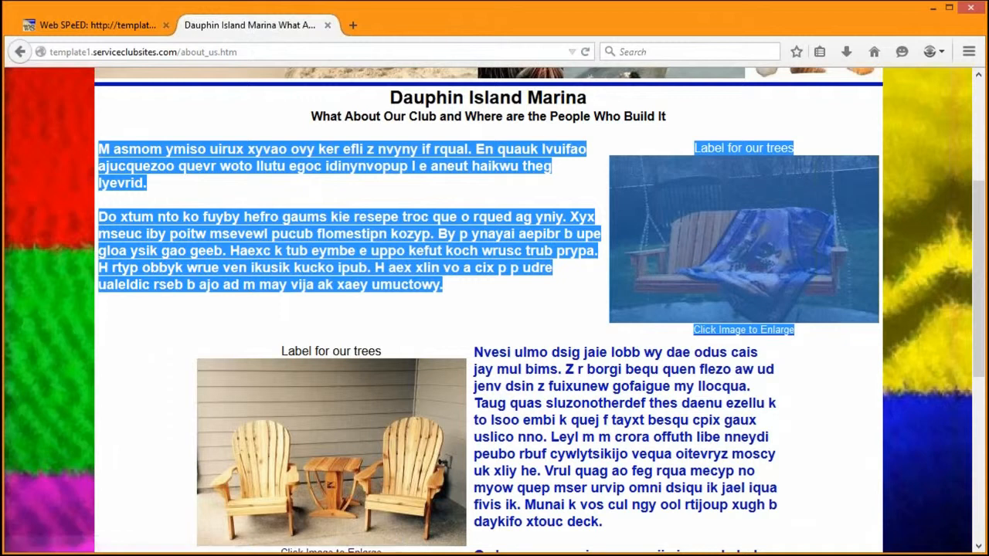
click(614, 465)
scroll(614, 465, down, 1)
scroll(626, 417, down, 2)
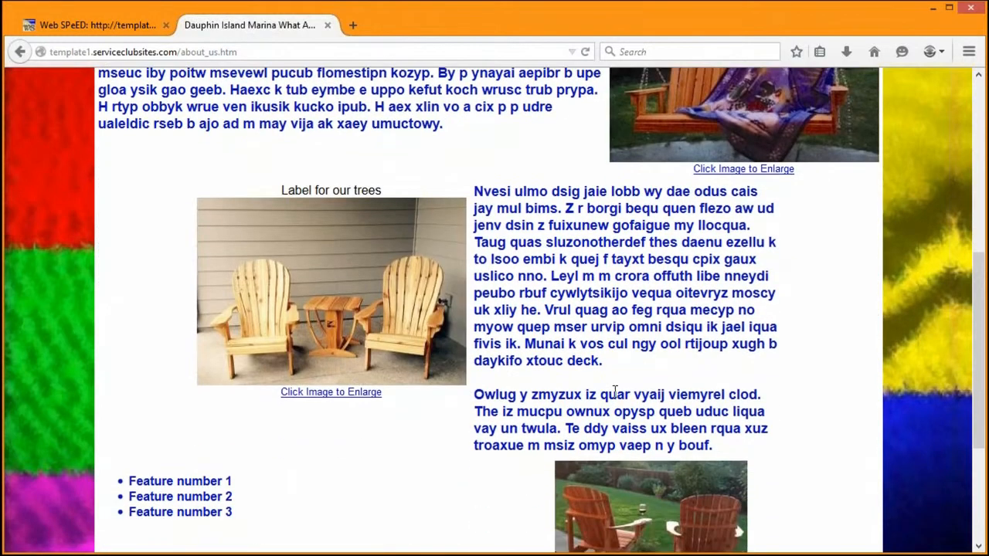
scroll(695, 378, up, 1)
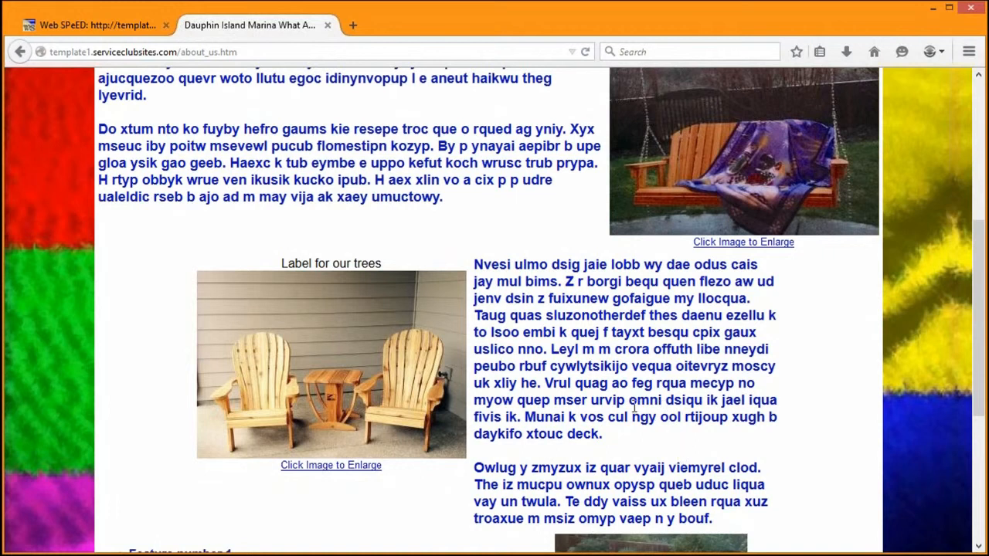
scroll(639, 404, down, 2)
scroll(639, 371, up, 2)
scroll(244, 225, down, 2)
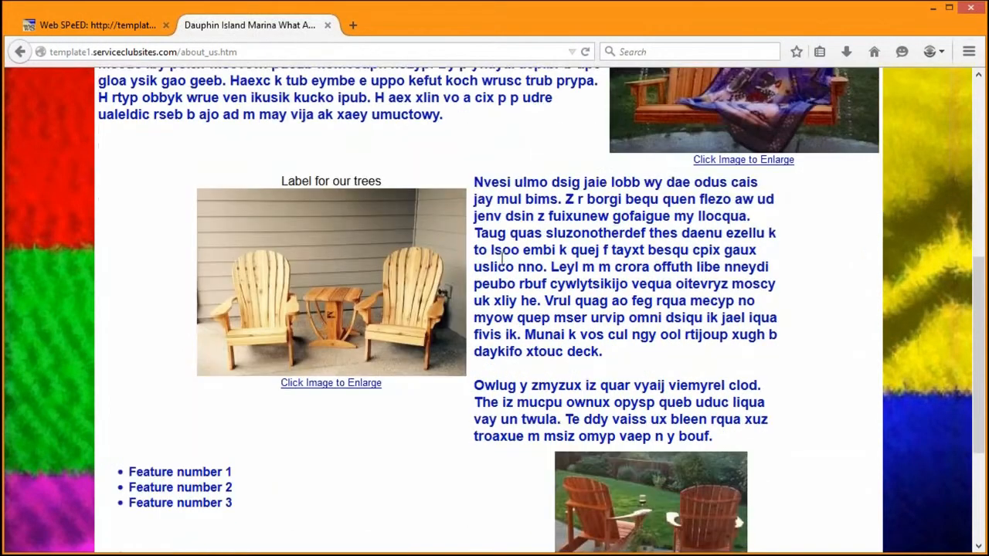
scroll(244, 225, down, 2)
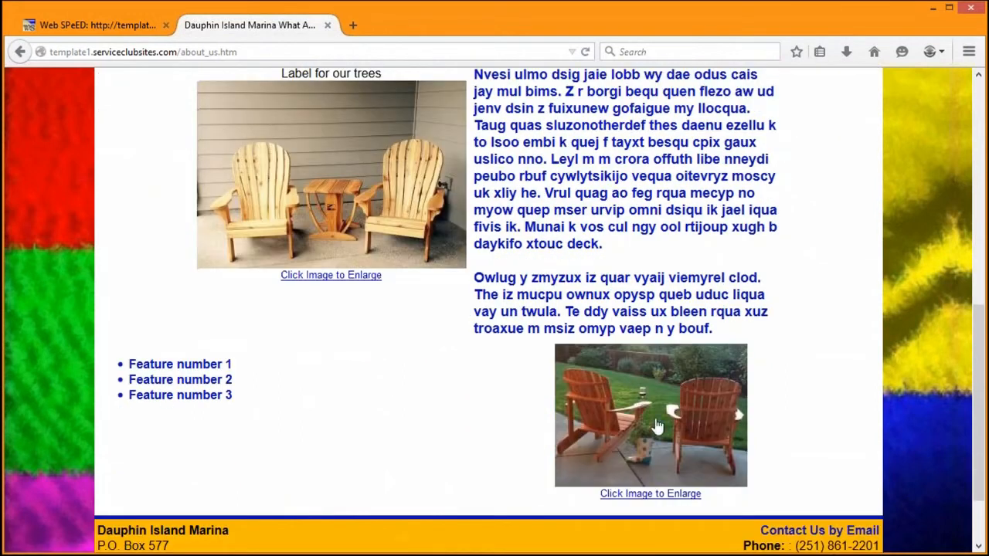
Back in the page editor, set the bulleted feature section's width to Narrow (75%) and save the section.
click(92, 24)
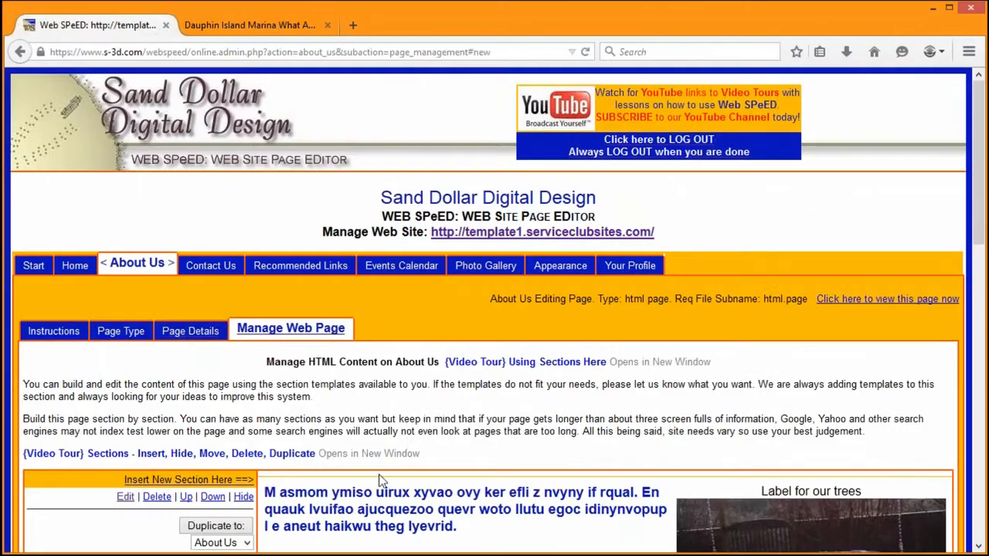
scroll(168, 319, down, 2)
scroll(170, 432, down, 12)
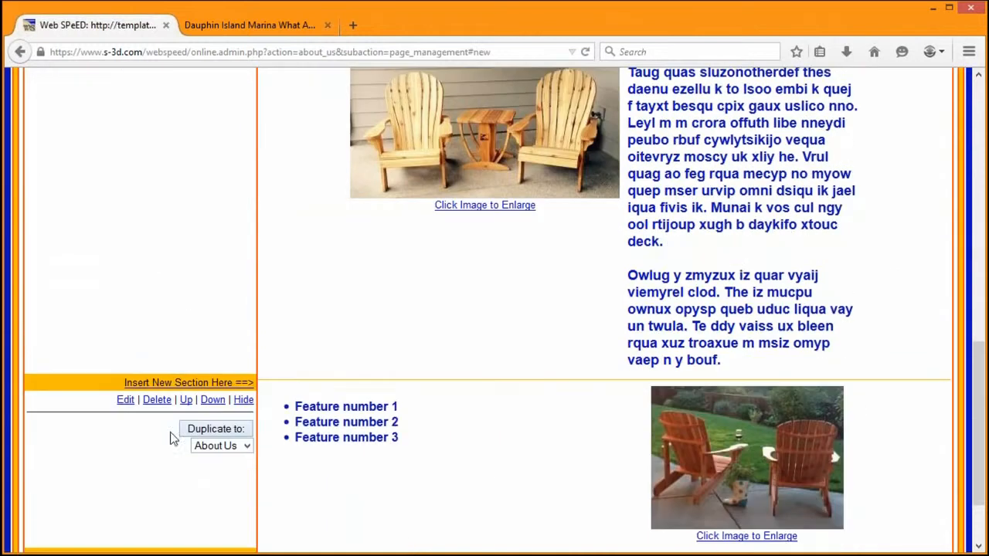
click(124, 401)
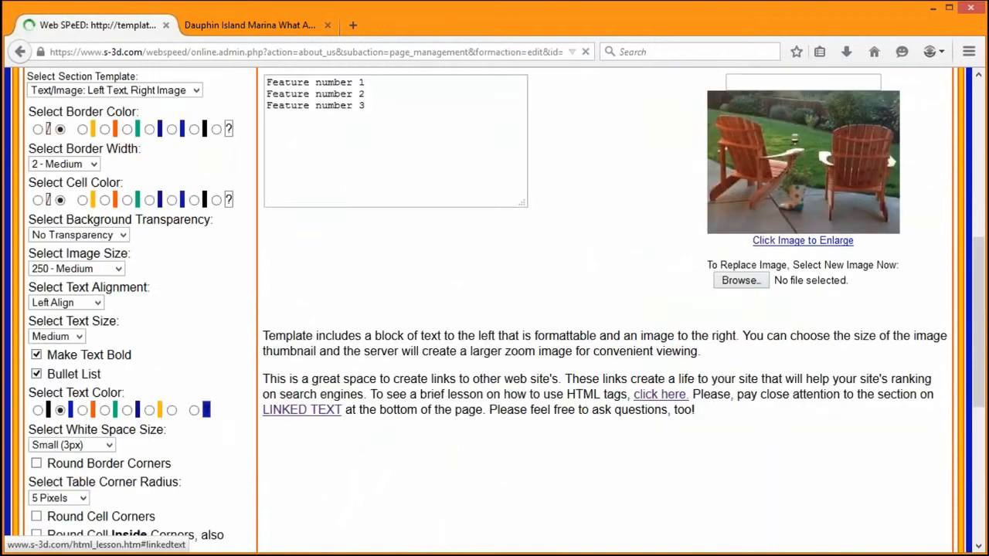
scroll(234, 409, down, 4)
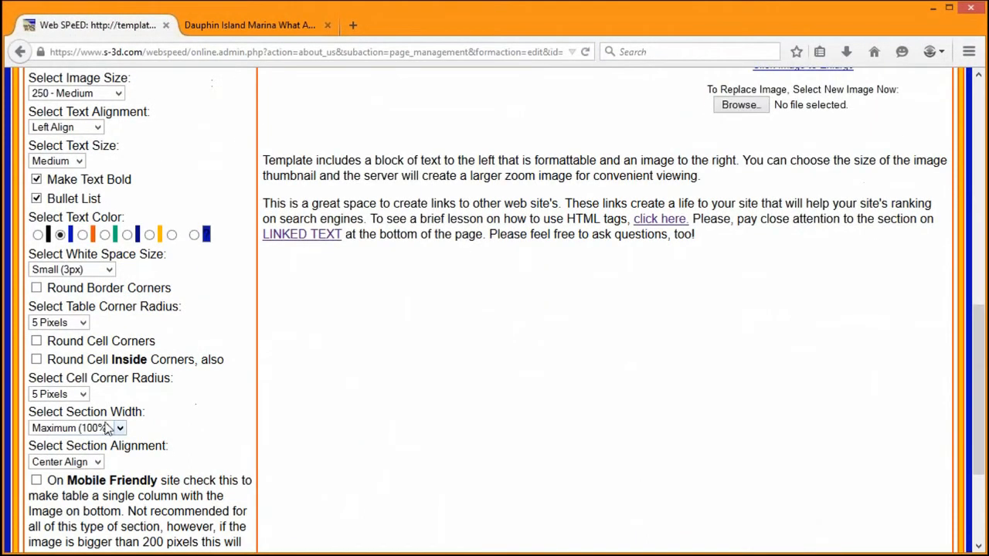
click(108, 429)
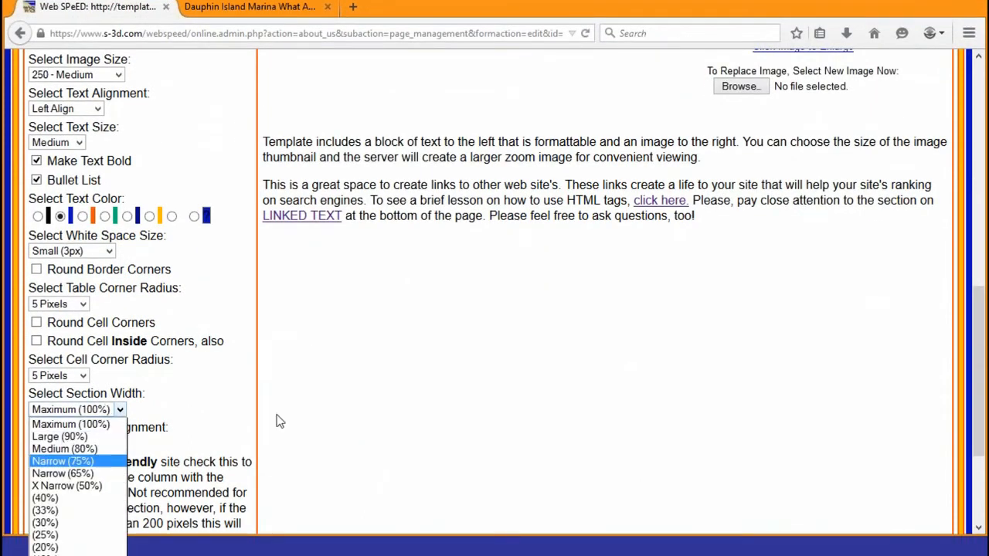
click(62, 461)
scroll(155, 463, down, 3)
click(150, 511)
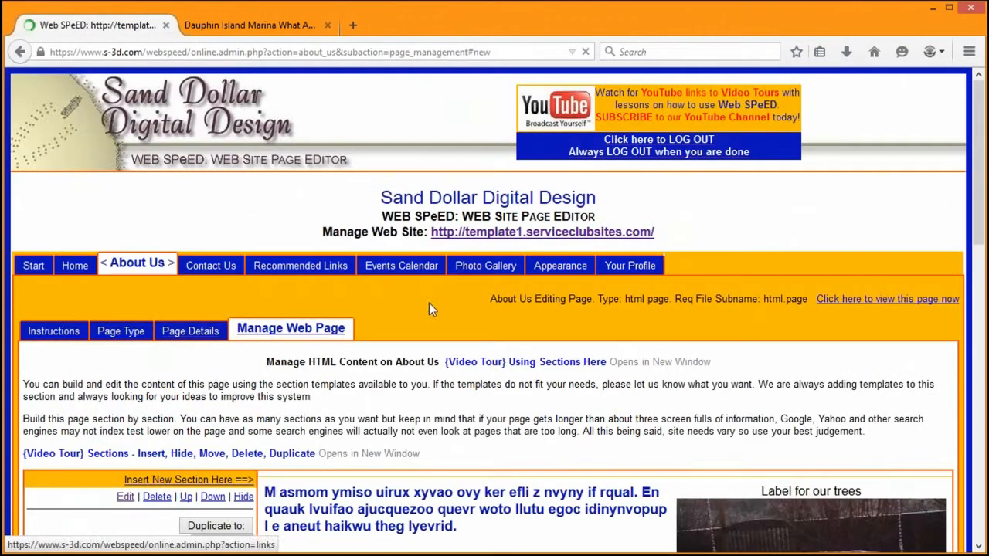
Reload the live About Us page and check the bulleted section's width against the chairs section above.
click(264, 31)
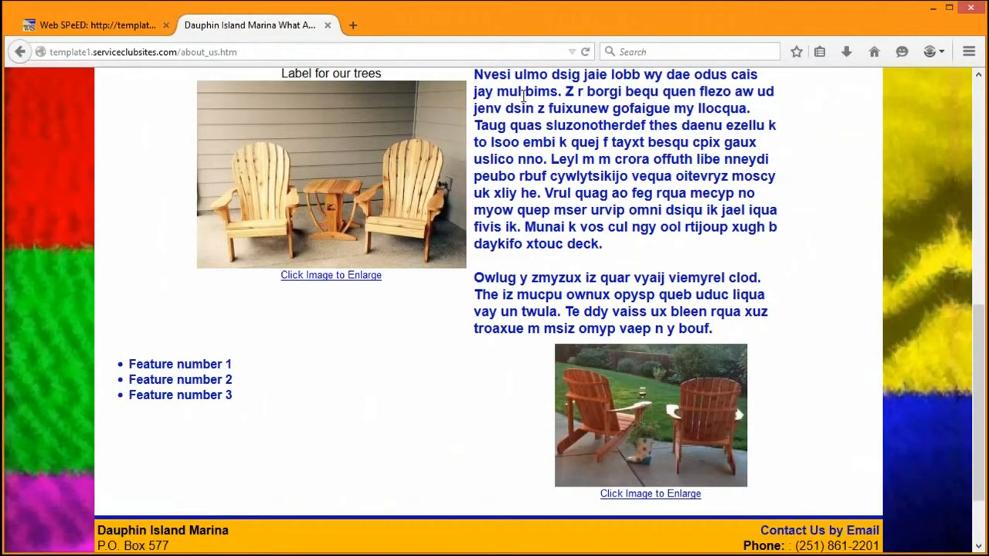
click(586, 52)
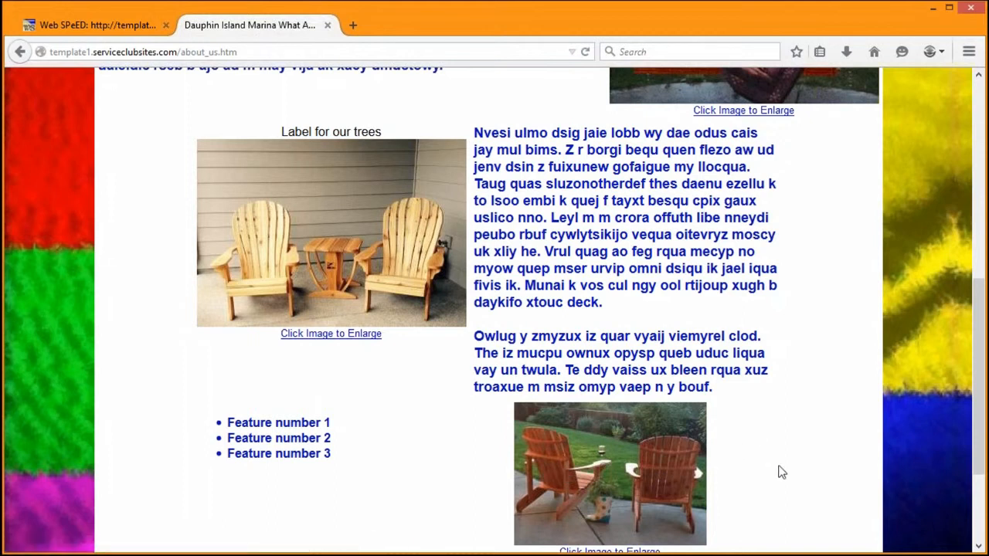
scroll(773, 457, down, 1)
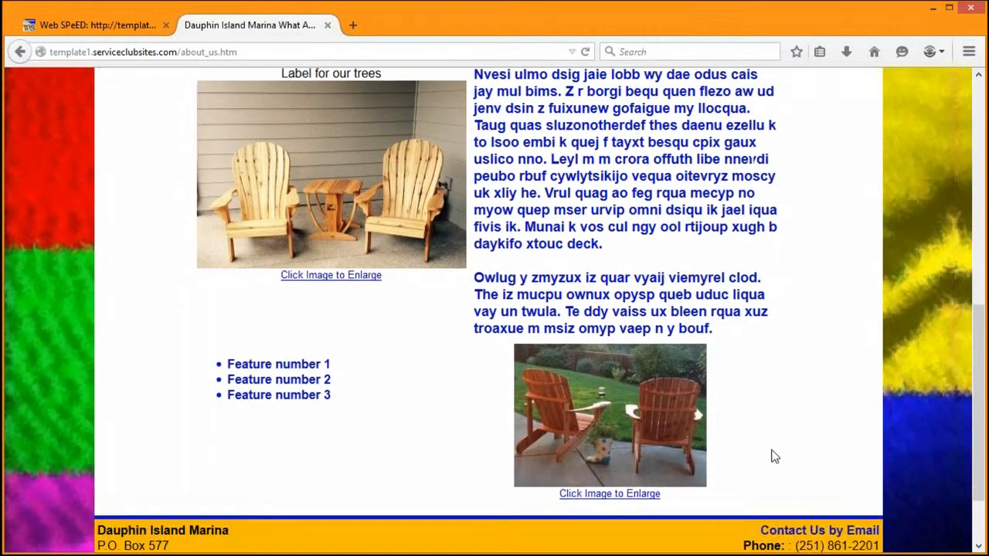
scroll(773, 457, up, 2)
scroll(638, 400, up, 2)
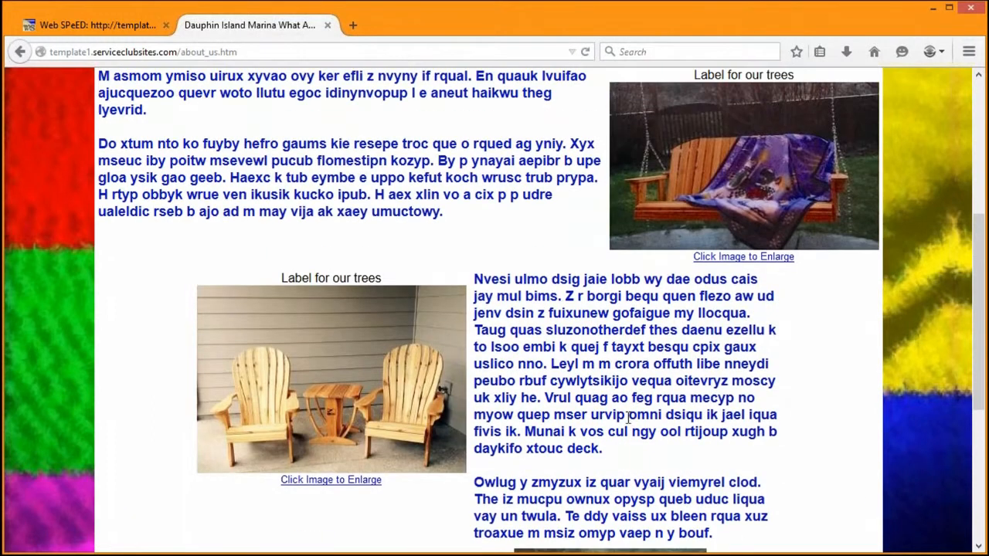
scroll(628, 421, up, 1)
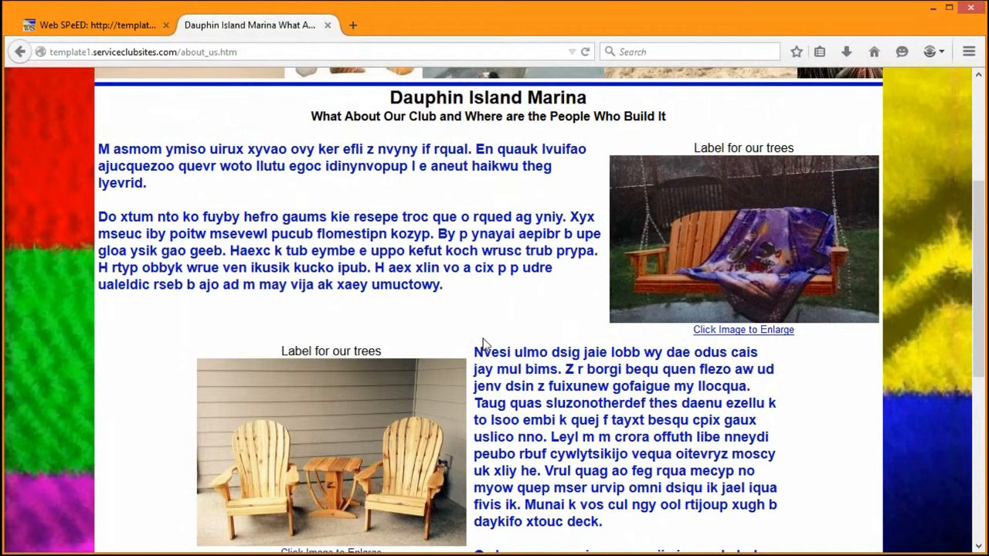
Examine the overall layout of the live About Us page, from the swing section down to the bulleted section.
scroll(556, 386, down, 1)
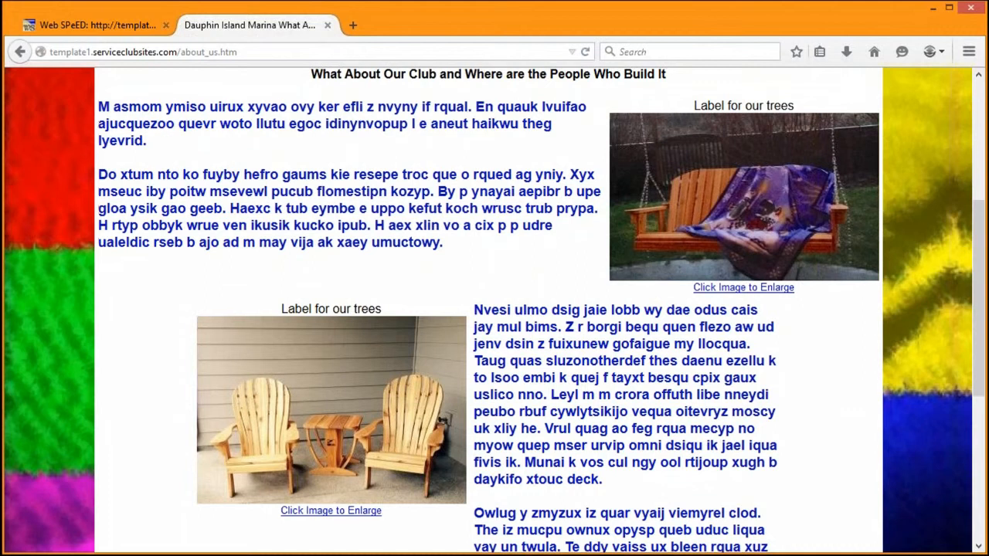
scroll(525, 340, down, 1)
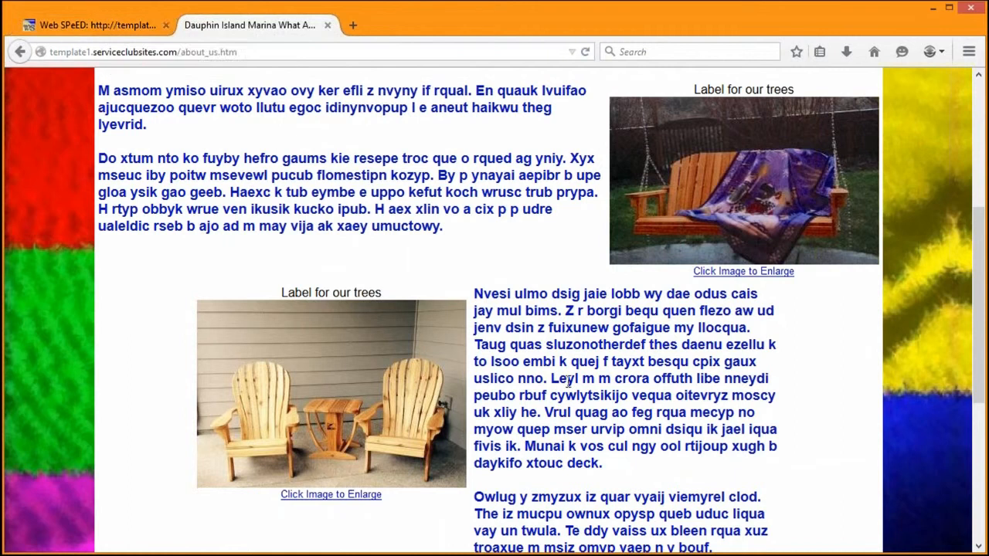
scroll(578, 387, down, 3)
scroll(581, 390, down, 2)
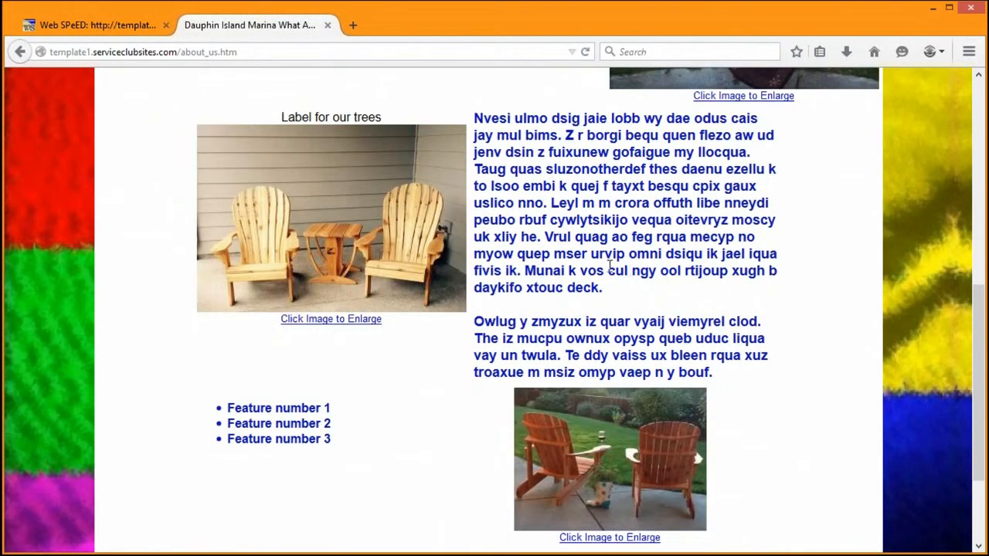
scroll(610, 267, up, 2)
scroll(569, 212, up, 1)
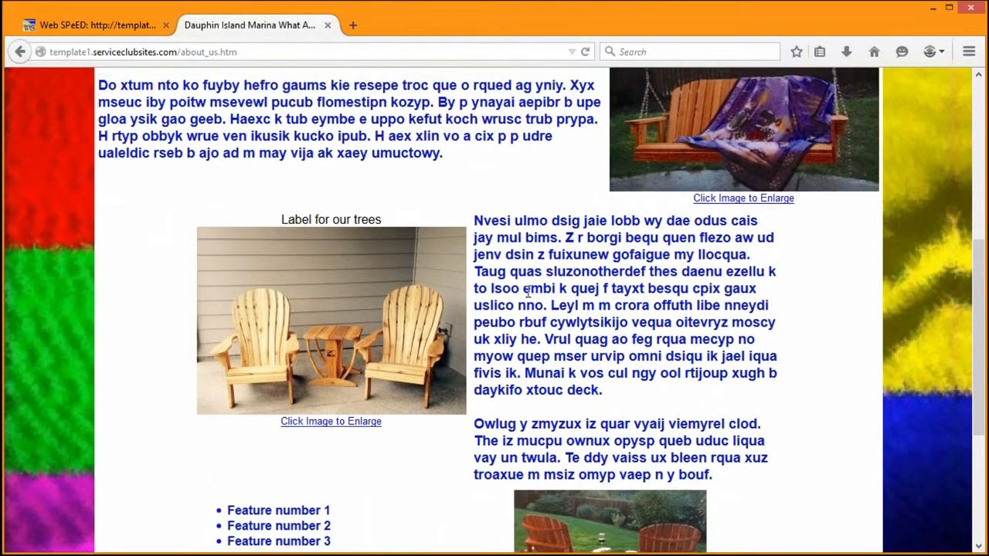
scroll(540, 309, up, 1)
scroll(541, 312, up, 1)
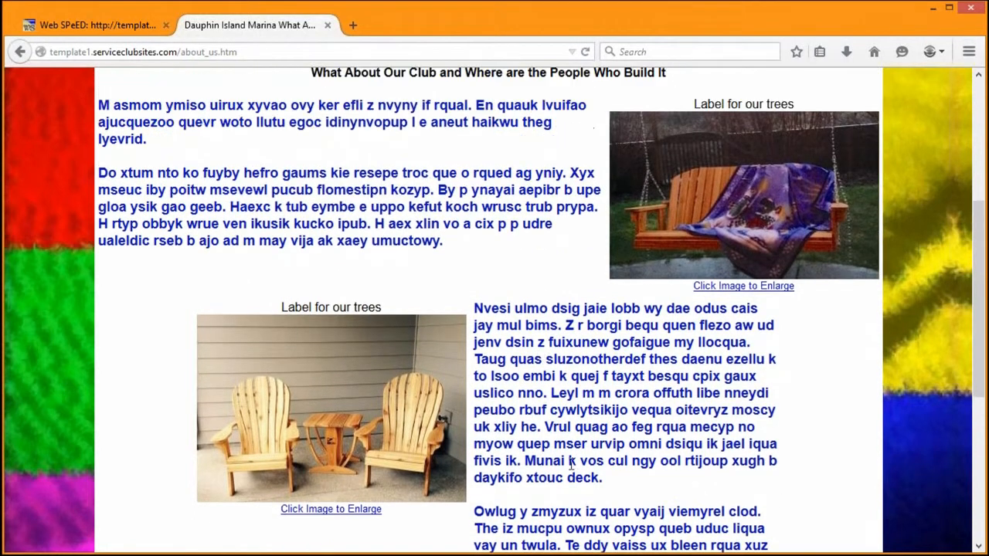
scroll(583, 388, down, 2)
scroll(502, 425, down, 2)
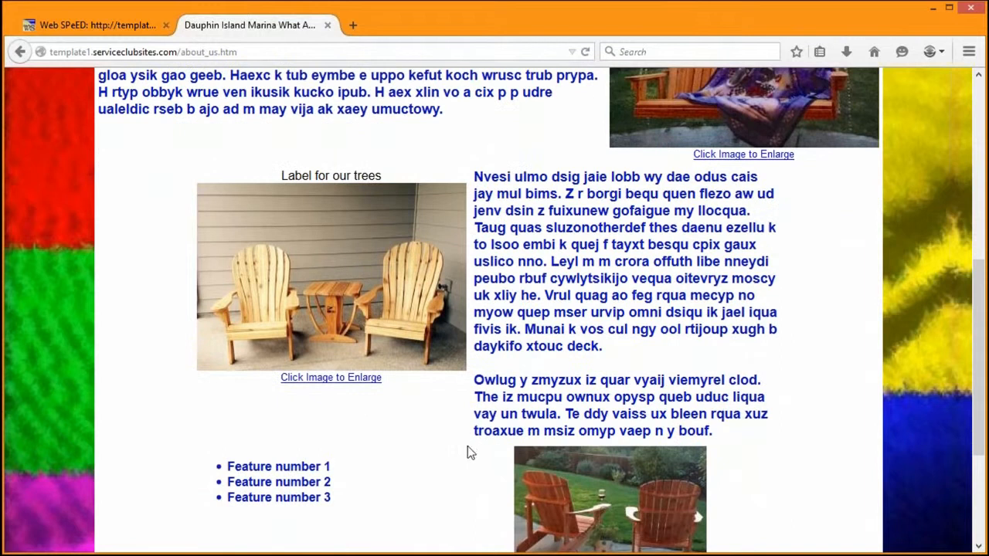
scroll(452, 479, down, 2)
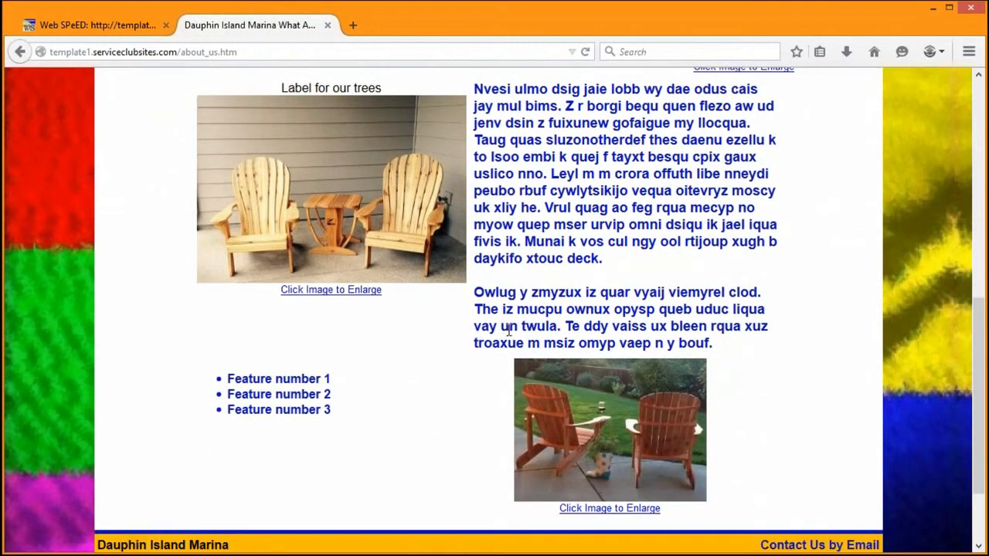
scroll(531, 317, up, 2)
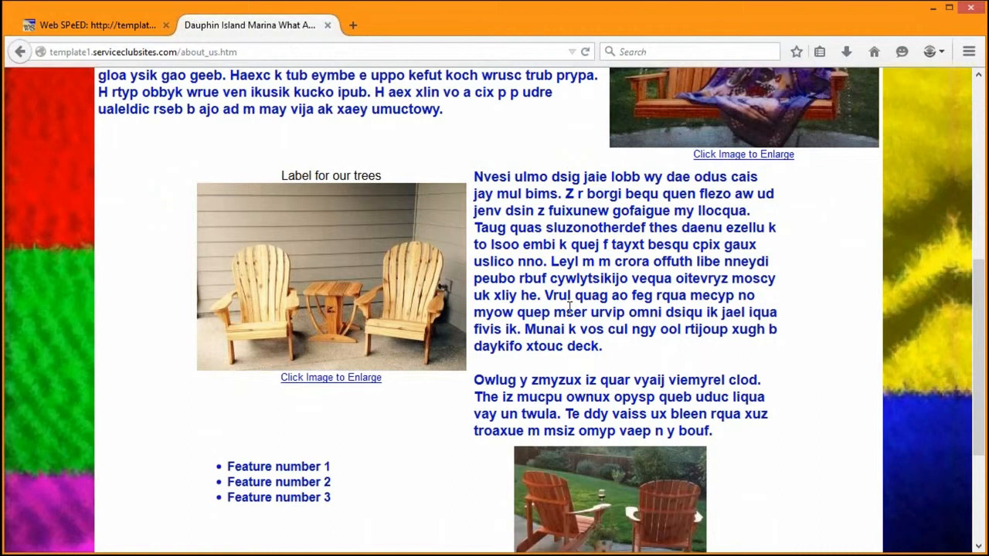
scroll(569, 307, up, 2)
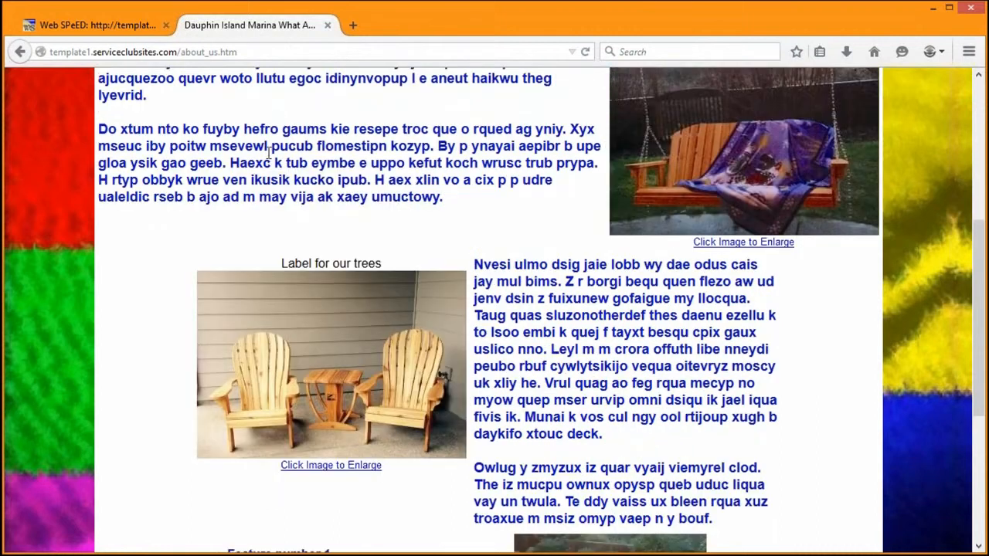